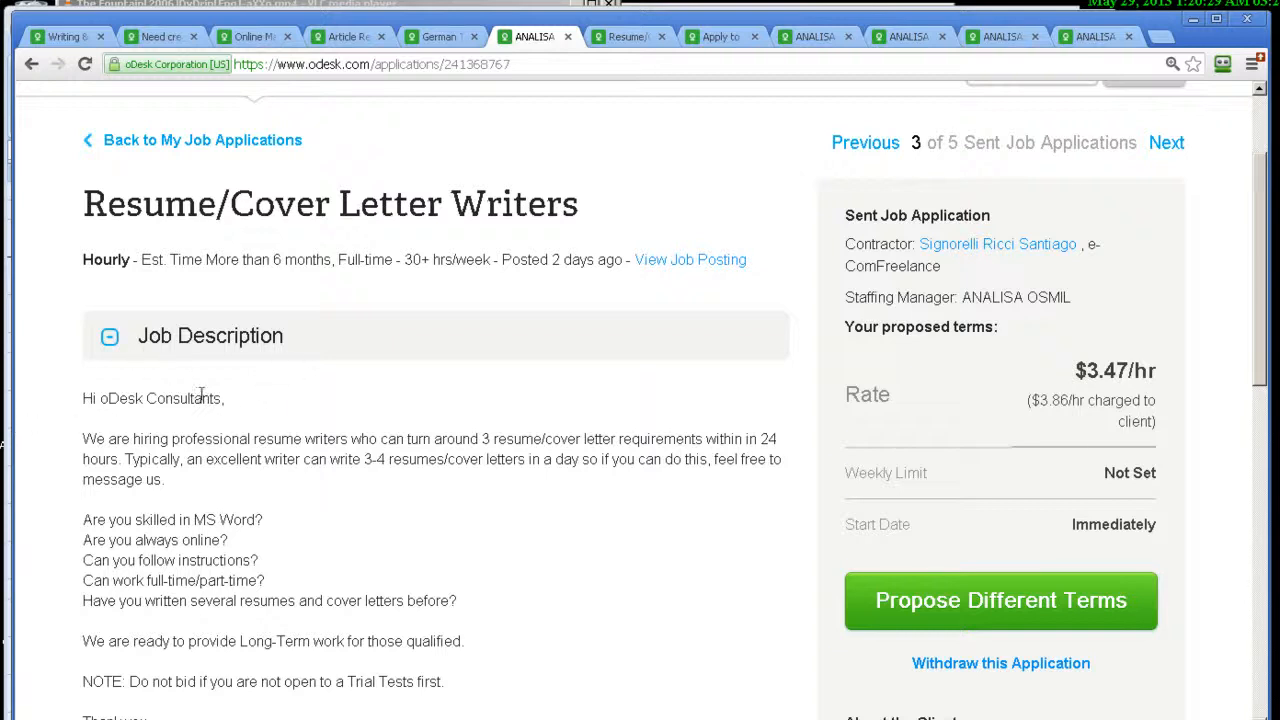
Step: Read the job description and cover letter of the sent Resume/Cover Letter Writers application, along with the client details
double_click(186, 398)
left_click(393, 438)
double_click(392, 438)
scroll(668, 400, "down", 4)
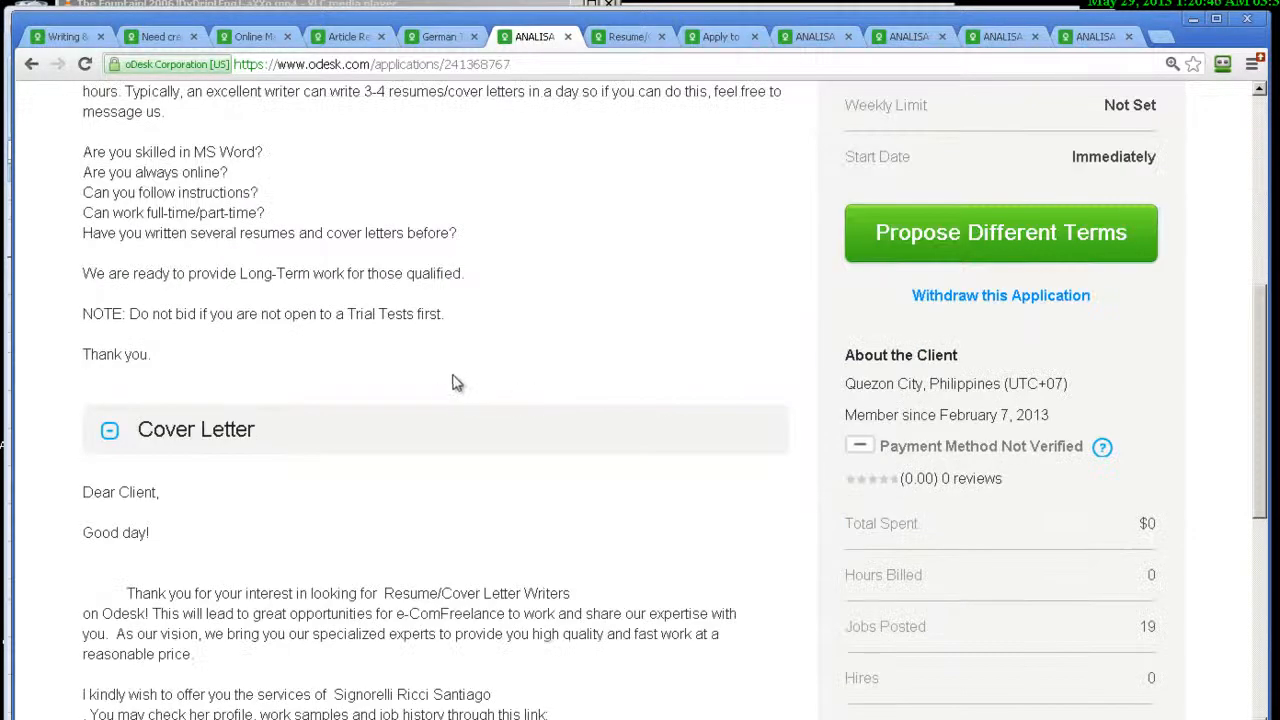
scroll(437, 378, "up", 2)
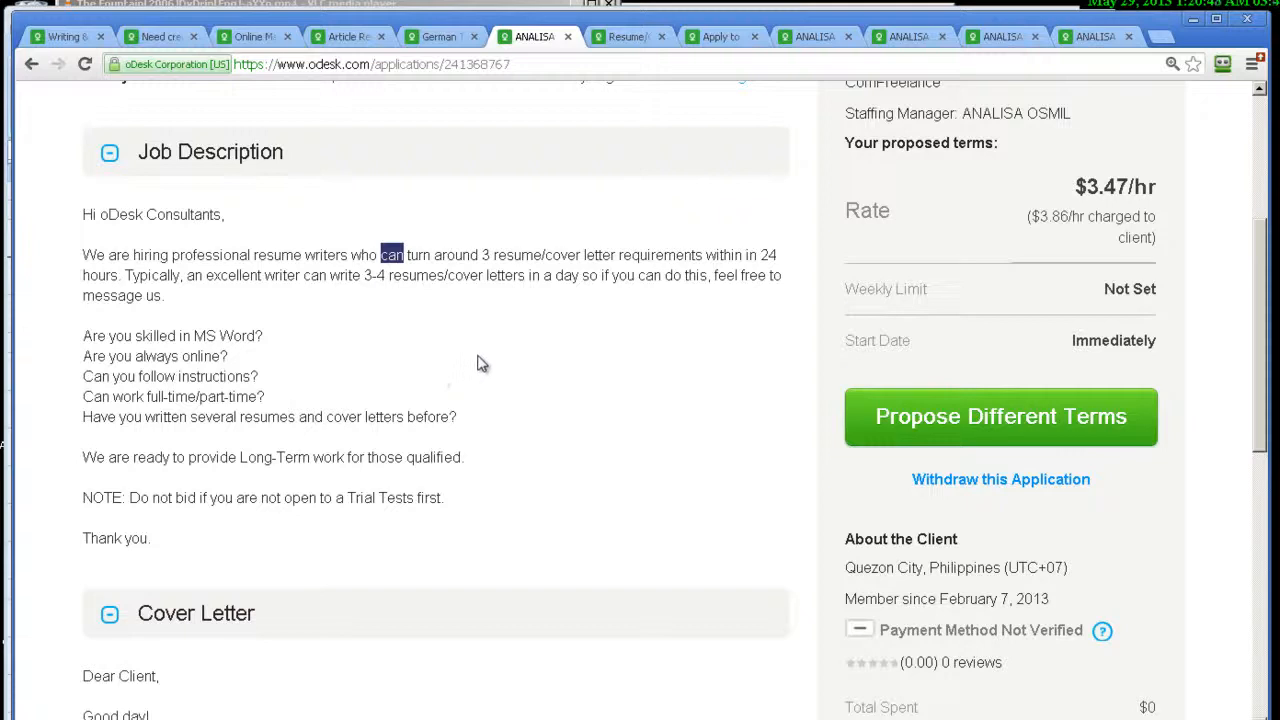
scroll(478, 365, "down", 5)
scroll(478, 365, "up", 5)
scroll(534, 294, "up", 2)
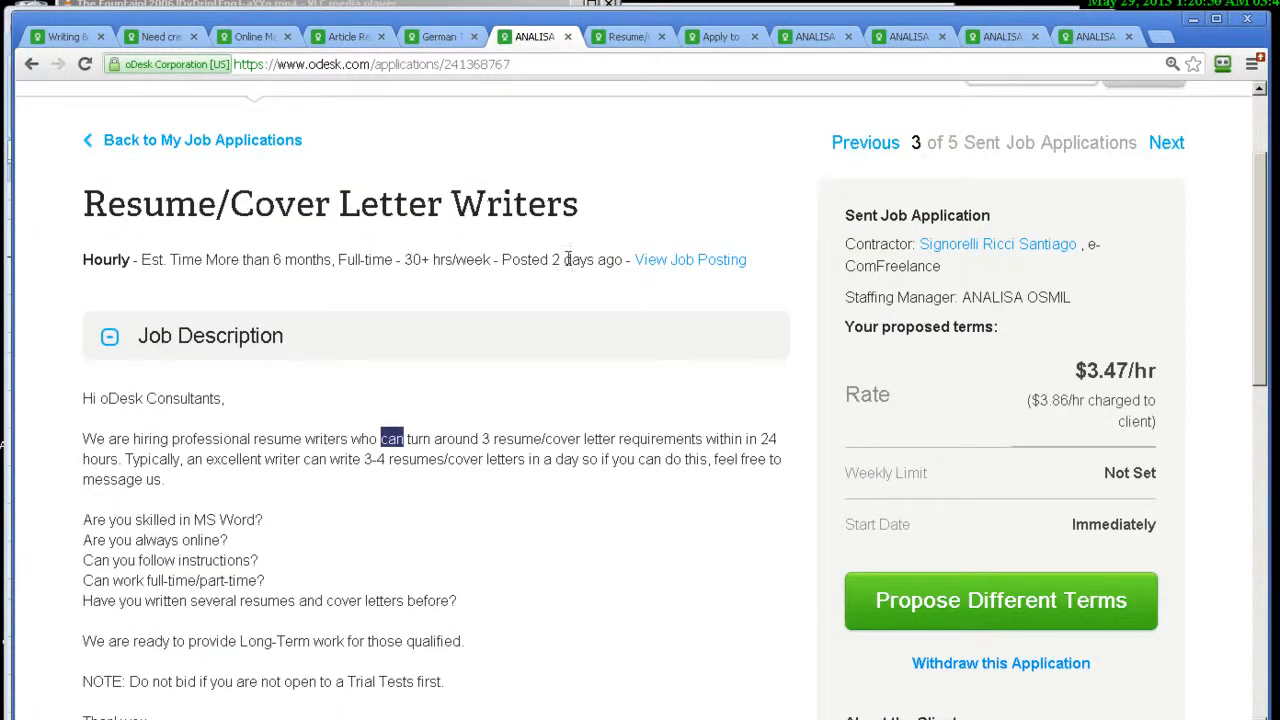
scroll(565, 282, "down", 5)
scroll(565, 276, "down", 3)
scroll(584, 215, "up", 3)
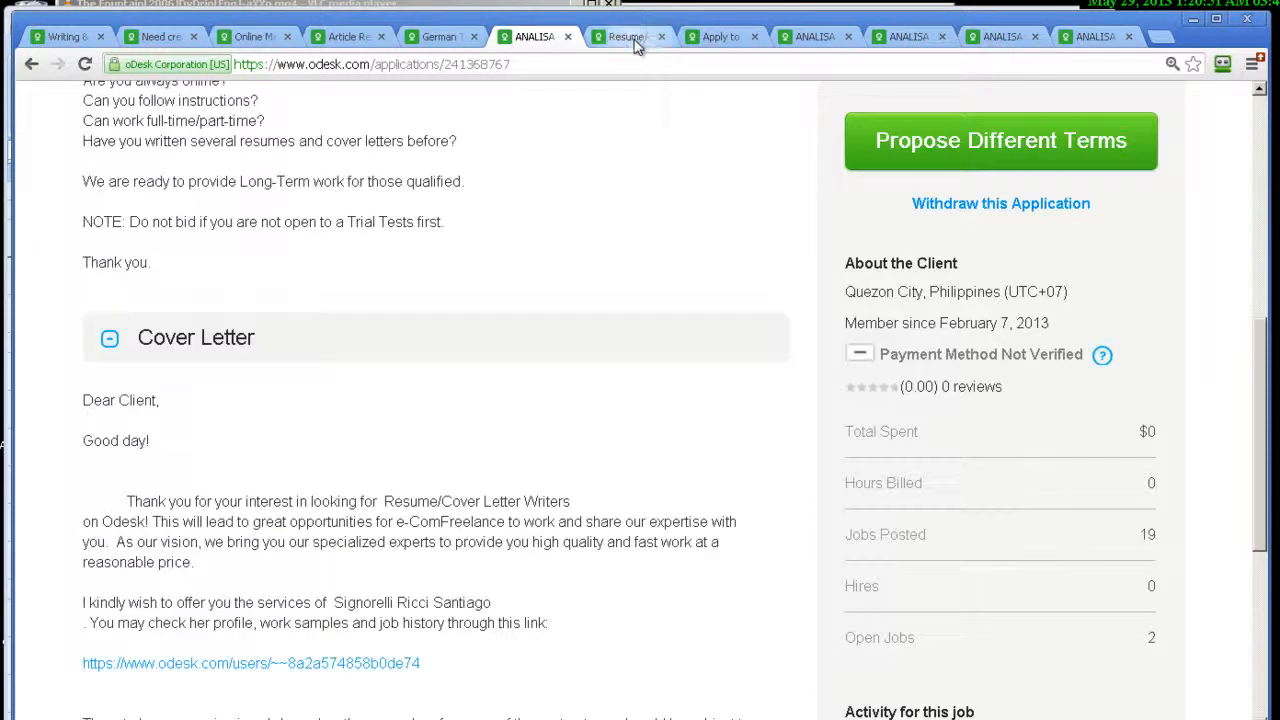
Step: Check the job posting's preferred hourly rate and applicants' average bid against the proposed rate in the sent application
left_click(637, 39)
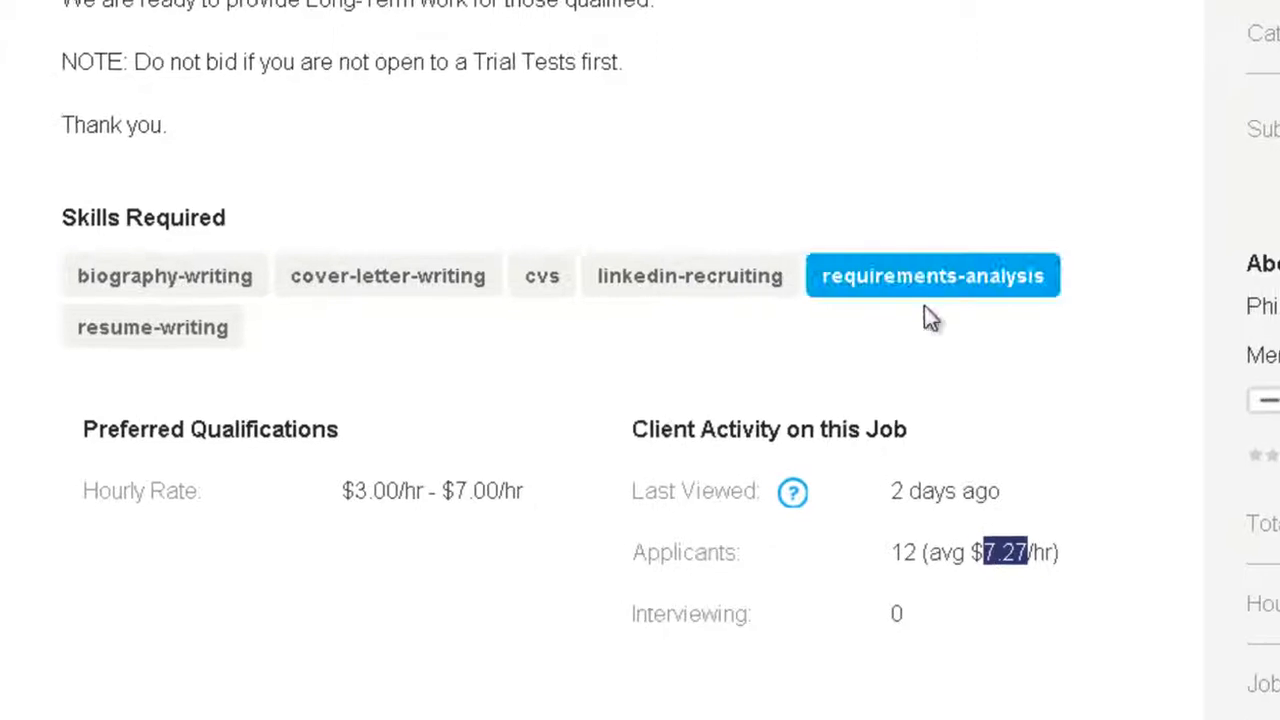
left_click(1084, 556)
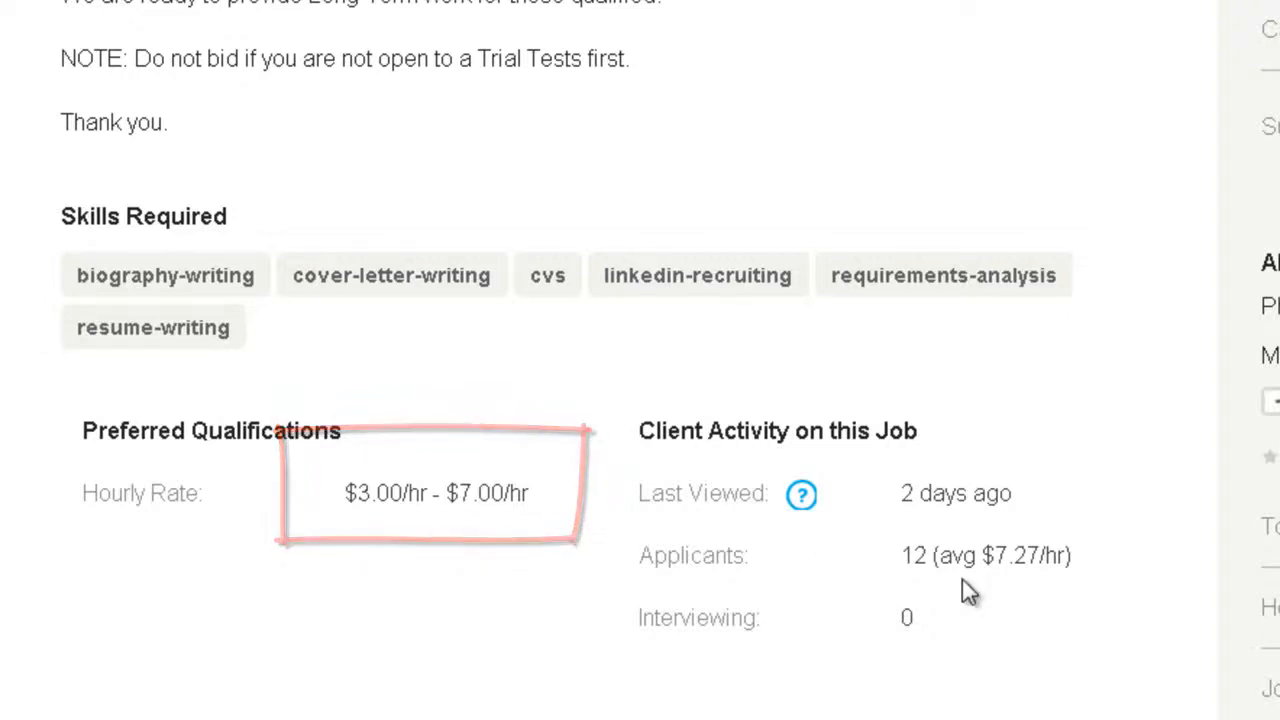
double_click(663, 558)
left_click(612, 566)
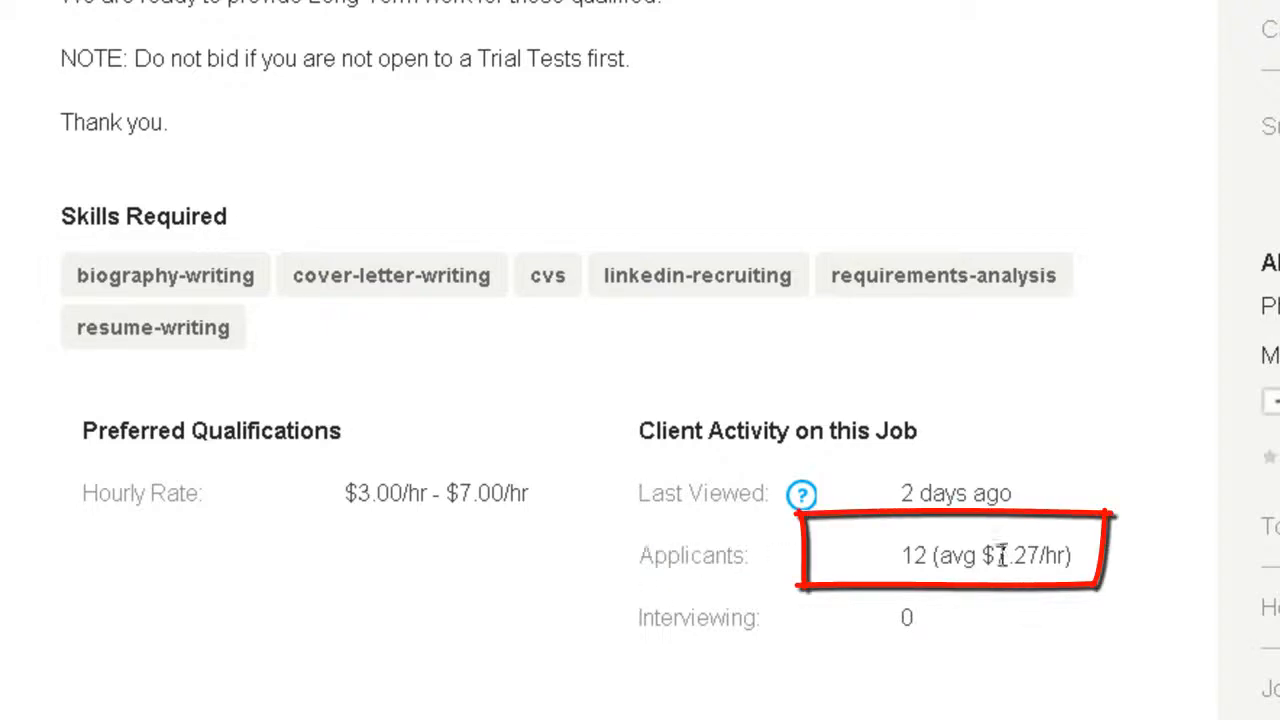
scroll(828, 600, "up", 10)
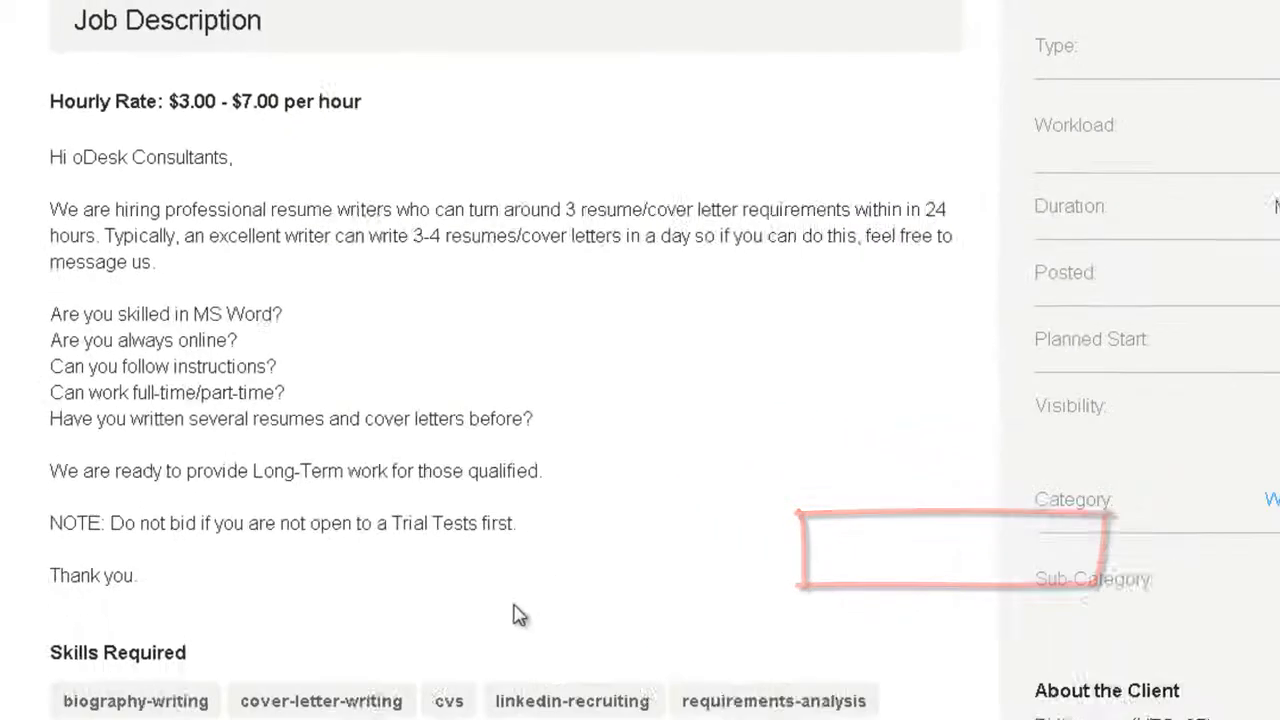
scroll(560, 340, "up", 3)
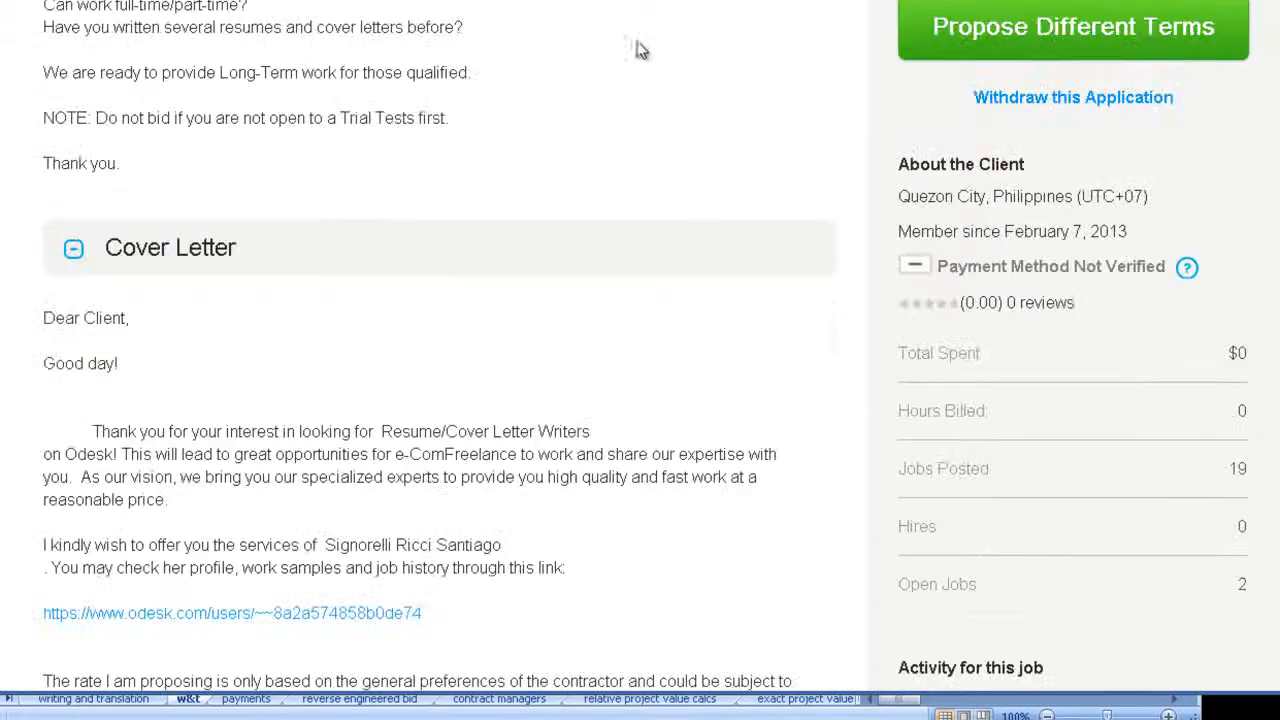
scroll(860, 190, "up", 3)
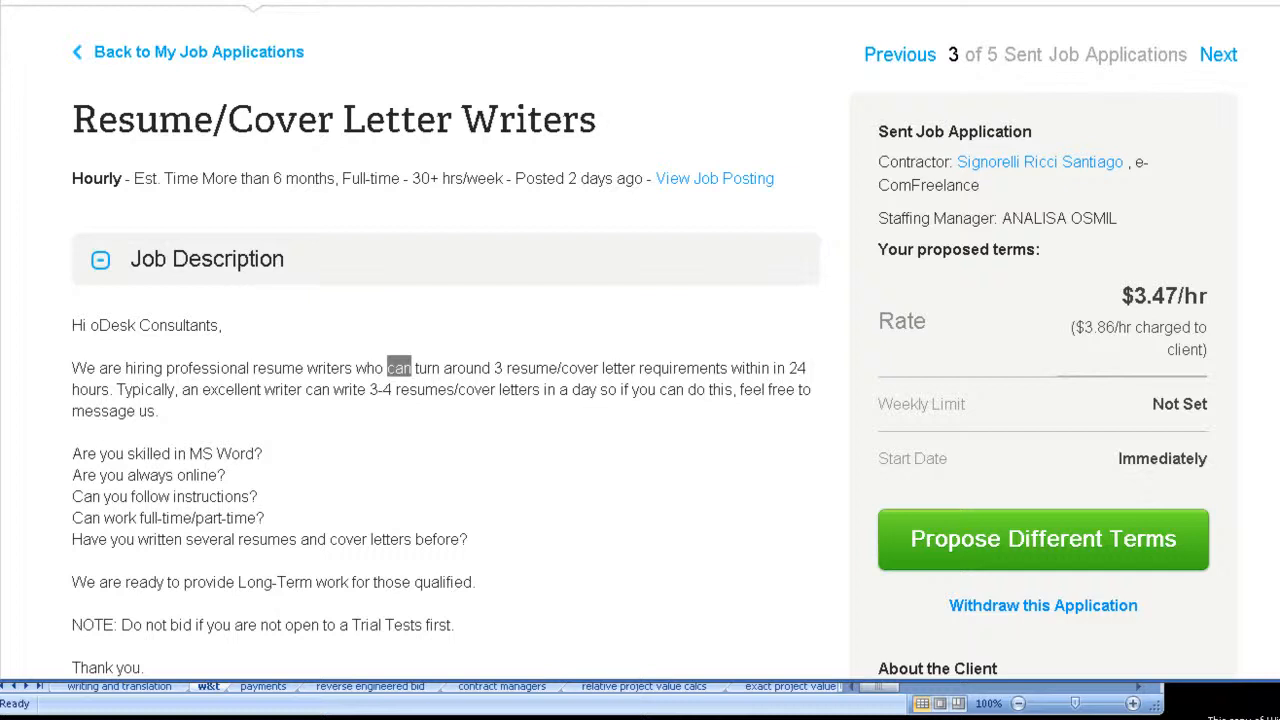
Step: Switch to the e-comfreelance_contractors workbook in Excel and look through the contractor list on the w&t sheet
mouse_move(214, 719)
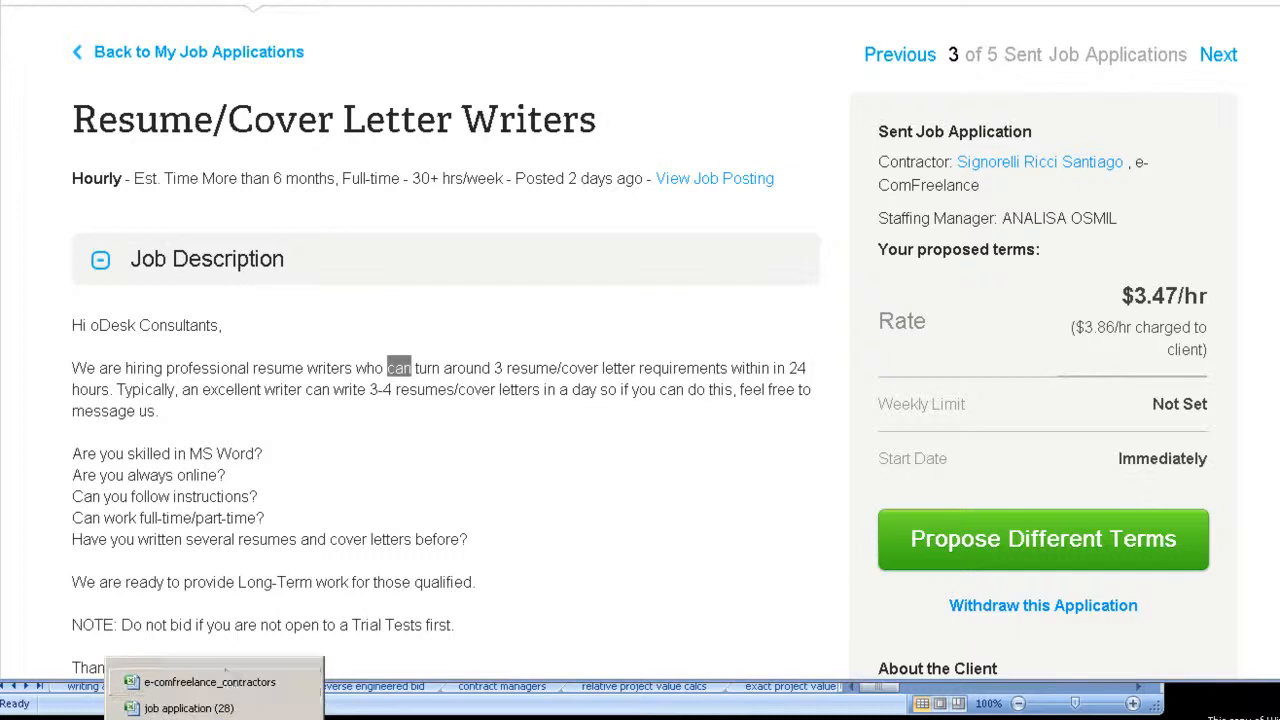
left_click(226, 688)
left_click(293, 304)
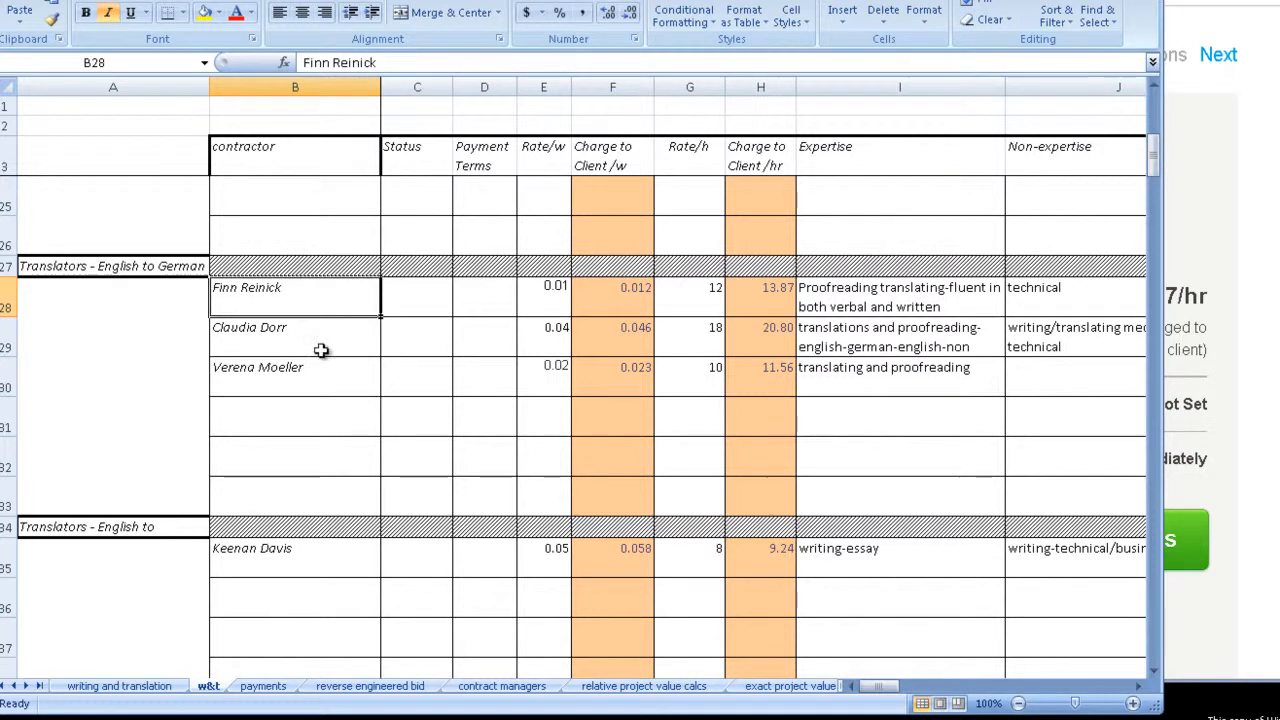
scroll(369, 376, "down", 9)
scroll(372, 378, "up", 15)
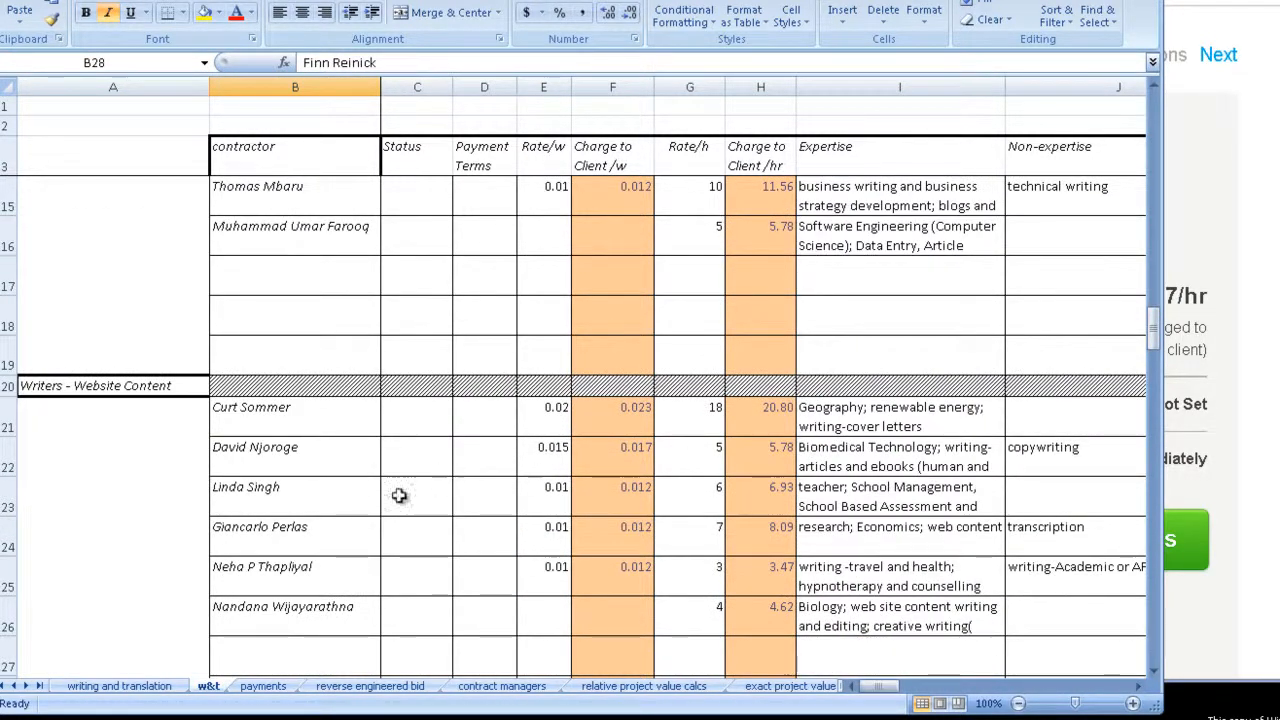
left_click(354, 500)
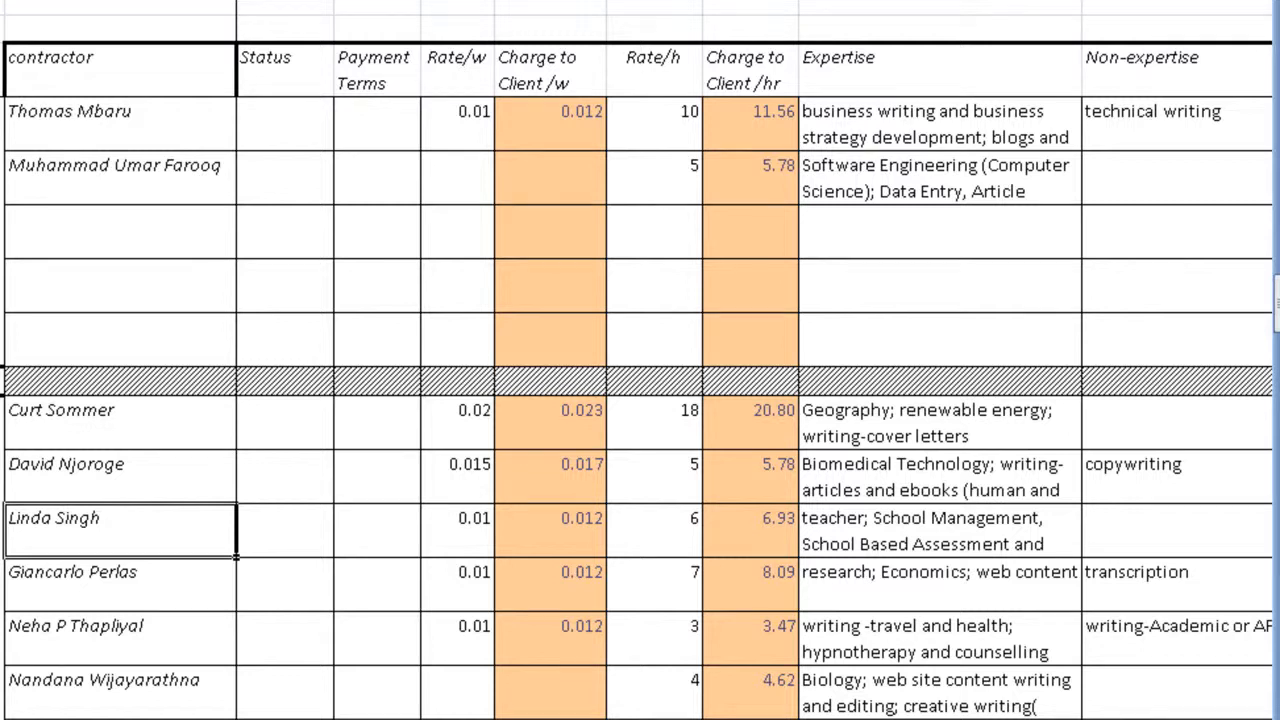
Step: Search the w&t sheet for the contractor named in the job application and select that contractor's row
key("ctrl+f")
type("si")
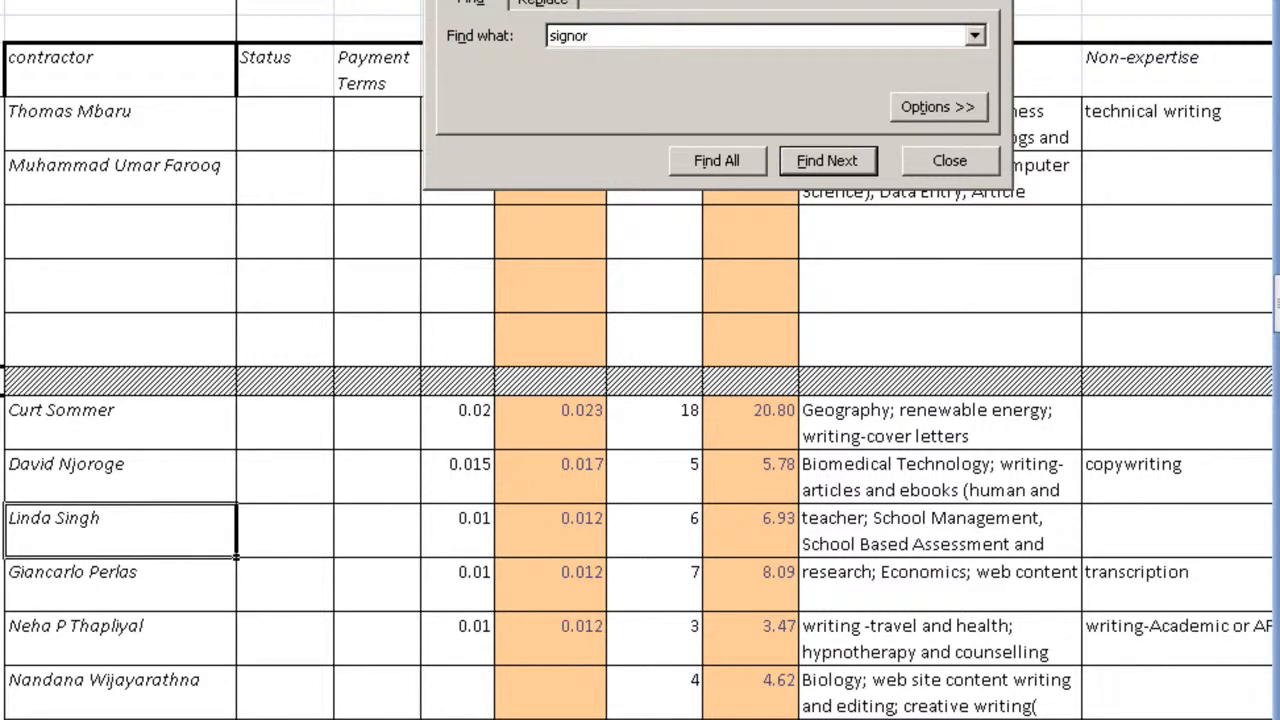
type("gnor")
key("Return")
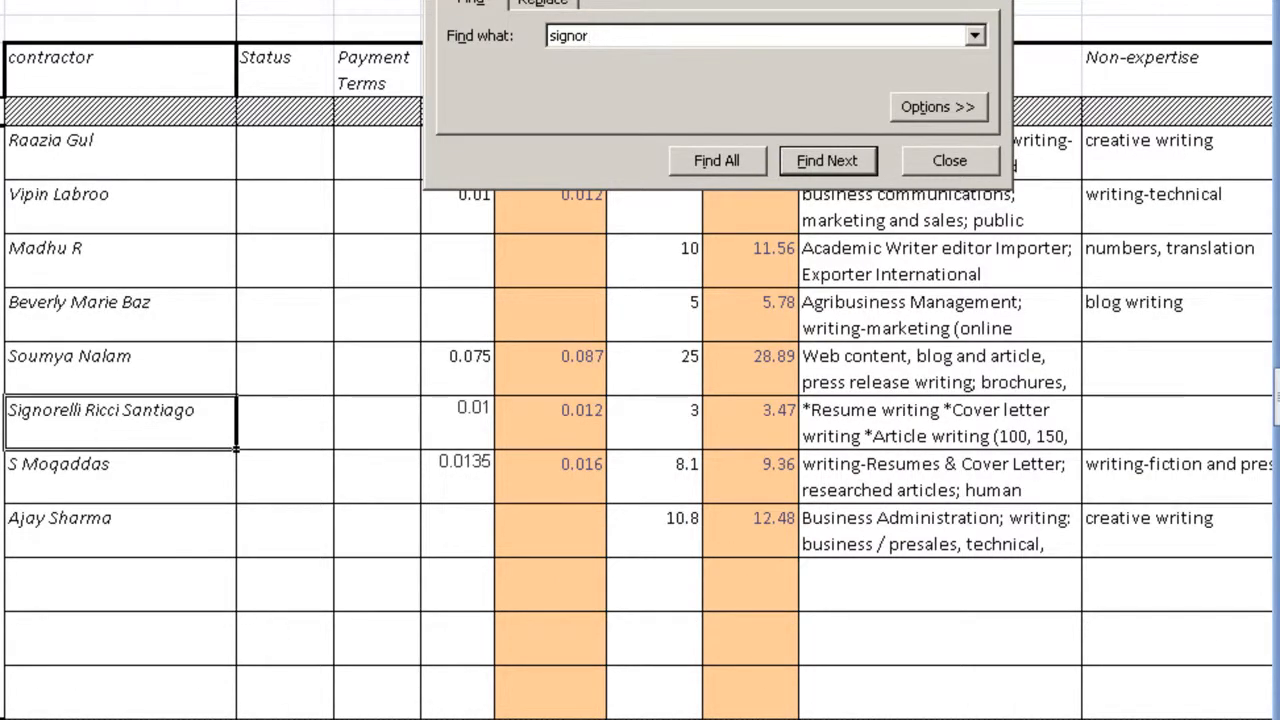
left_click(3, 424)
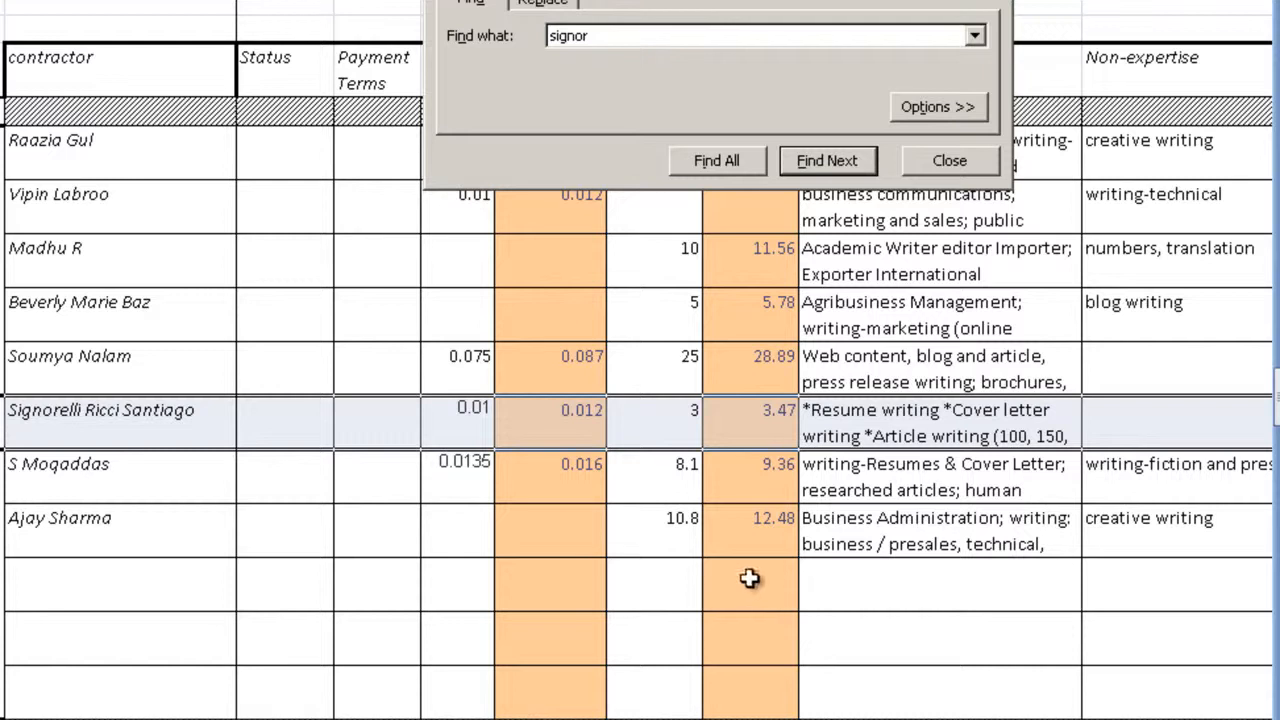
Step: Move the Find and Replace dialog off the rate columns and check the contractor's hourly rate and hourly charge to client
left_click(682, 428)
left_click_drag(725, 0, 605, 145)
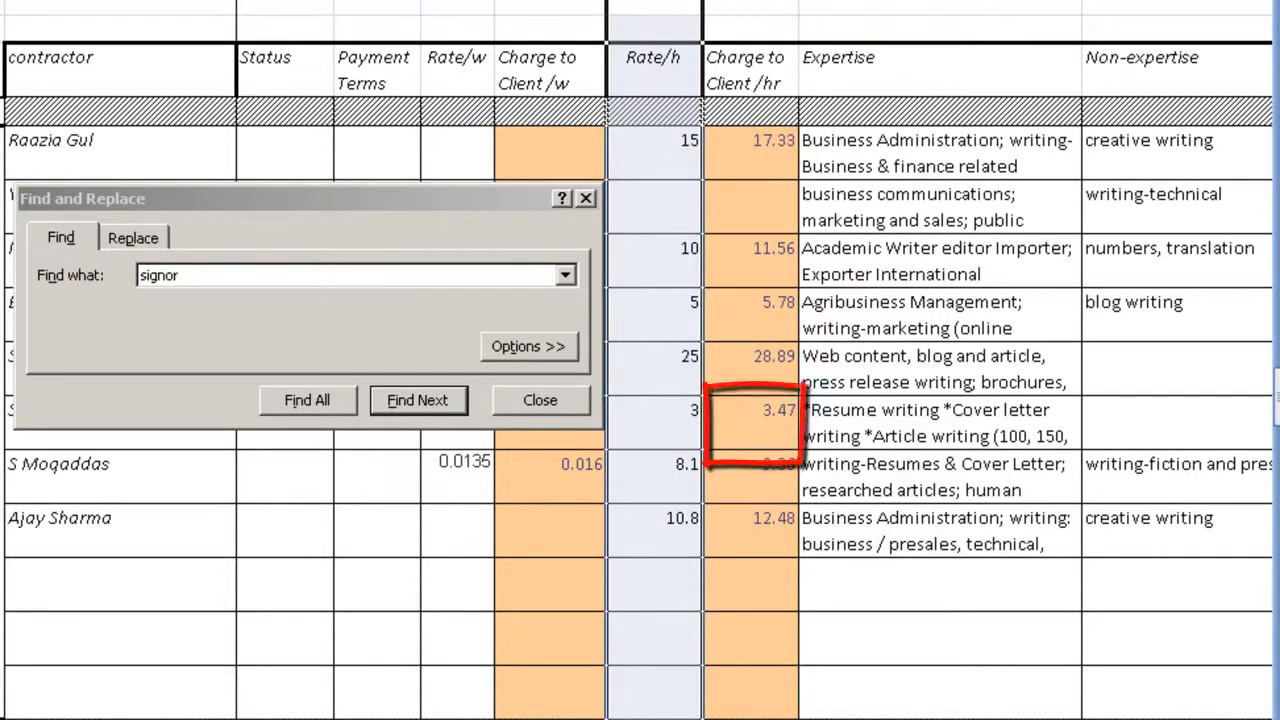
left_click(752, 2)
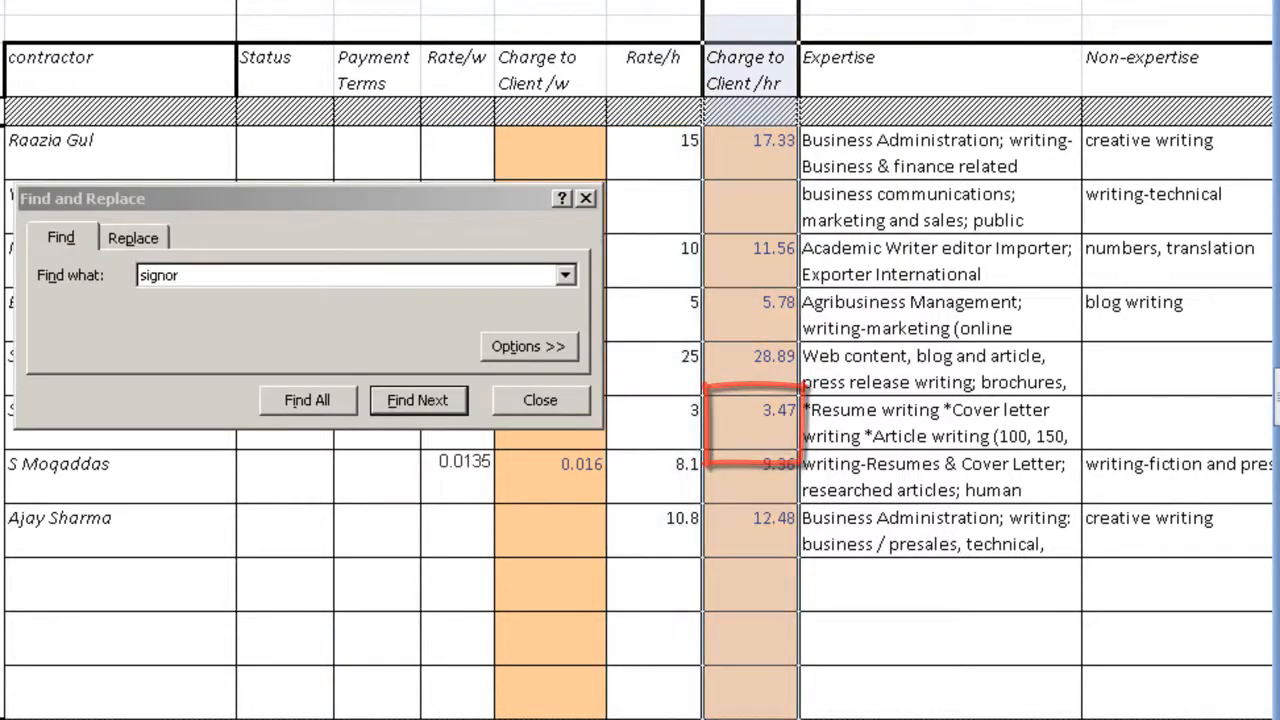
left_click(776, 428)
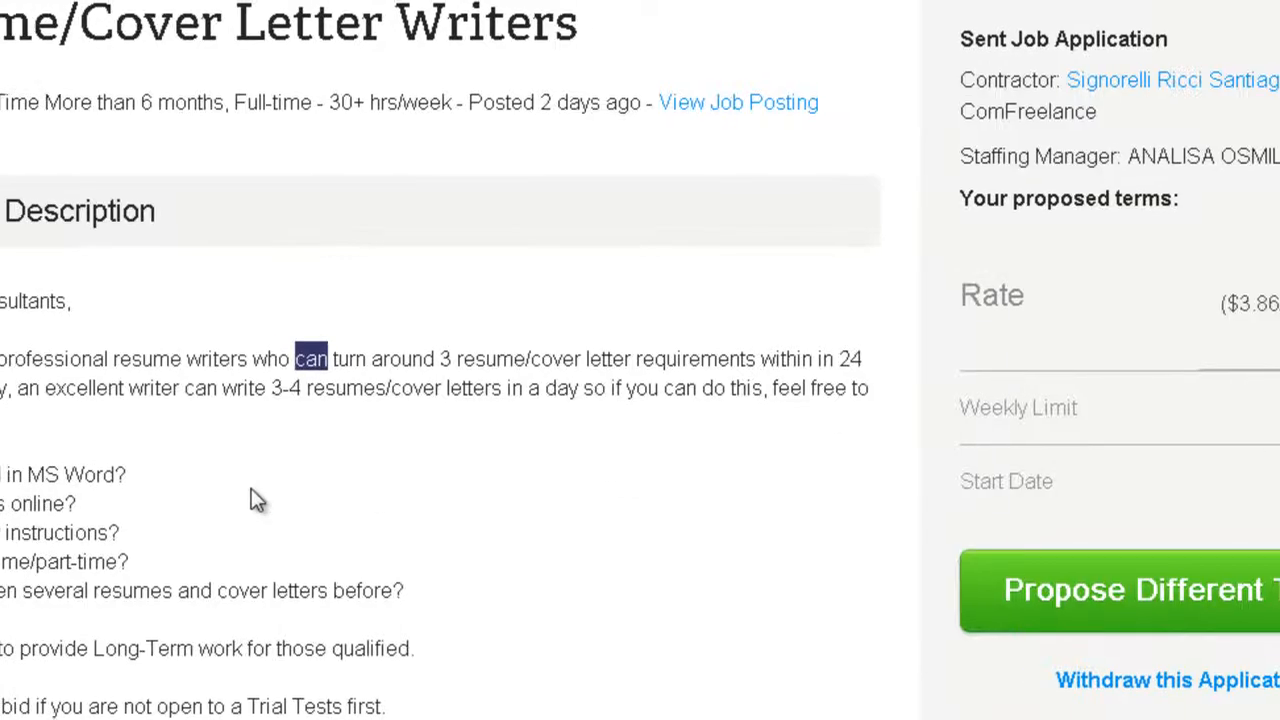
Step: Switch to the browser and review the hourly rate range stated in the resume writer job posting's description
left_click(860, 2)
scroll(635, 210, "down", 5)
scroll(563, 176, "up", 4)
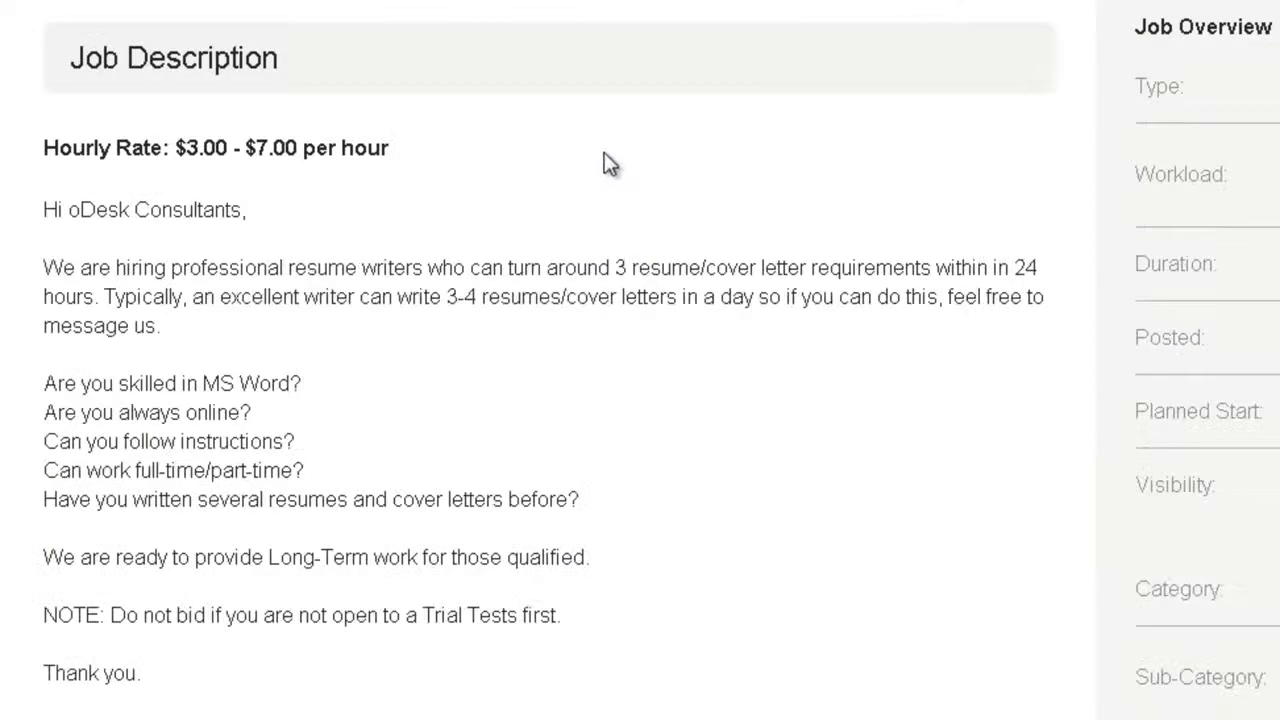
left_click_drag(196, 147, 281, 147)
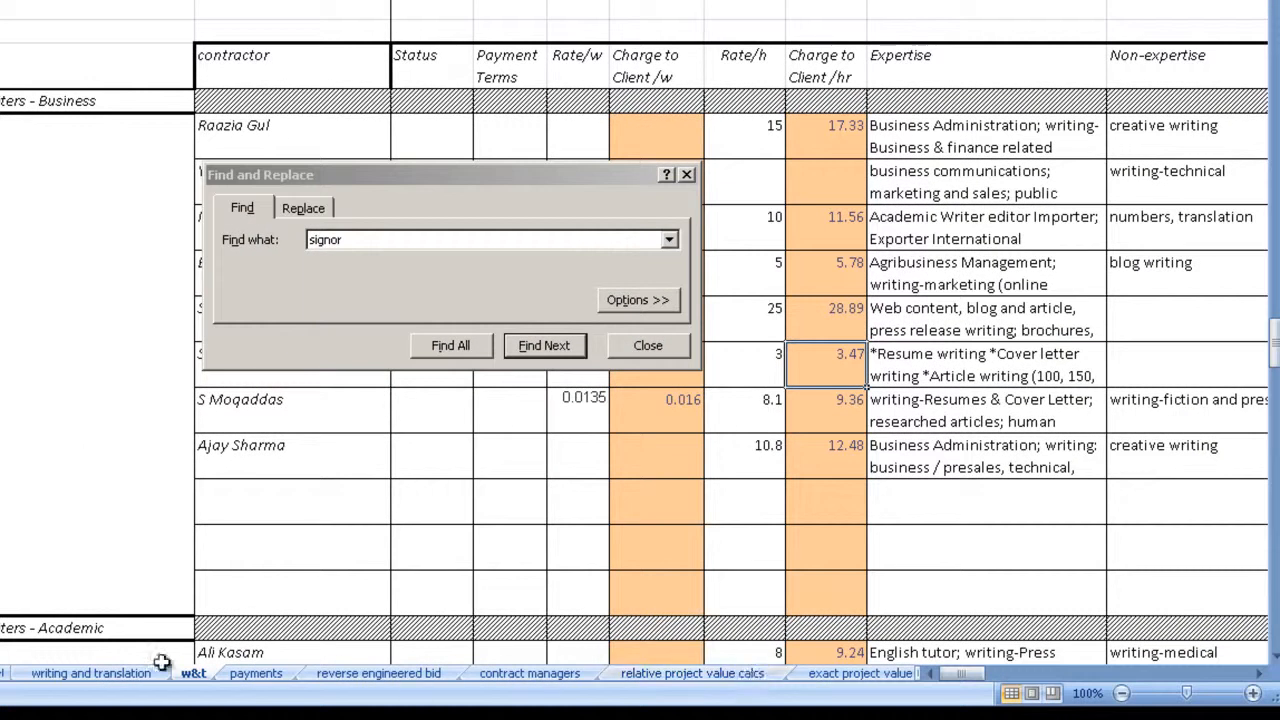
Step: Open the bid calcs (test) sheet in the contractors workbook and enter 7 as the budget
left_click(3, 674)
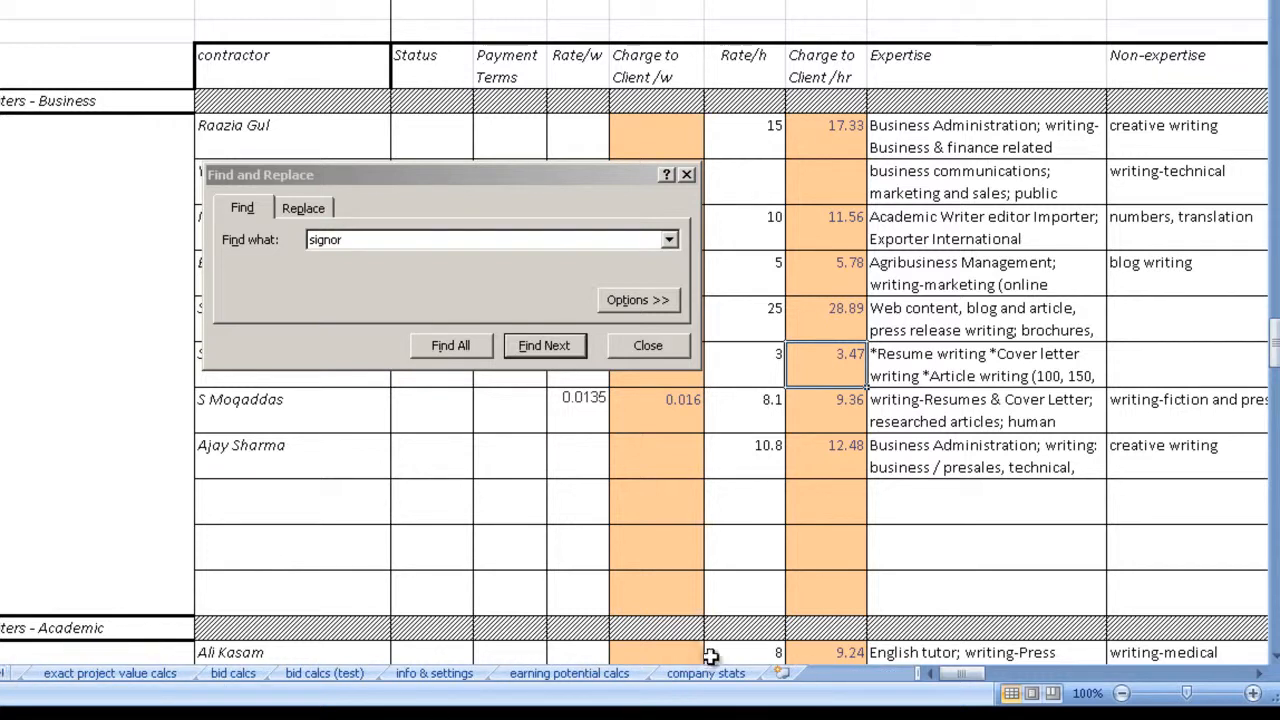
left_click(323, 673)
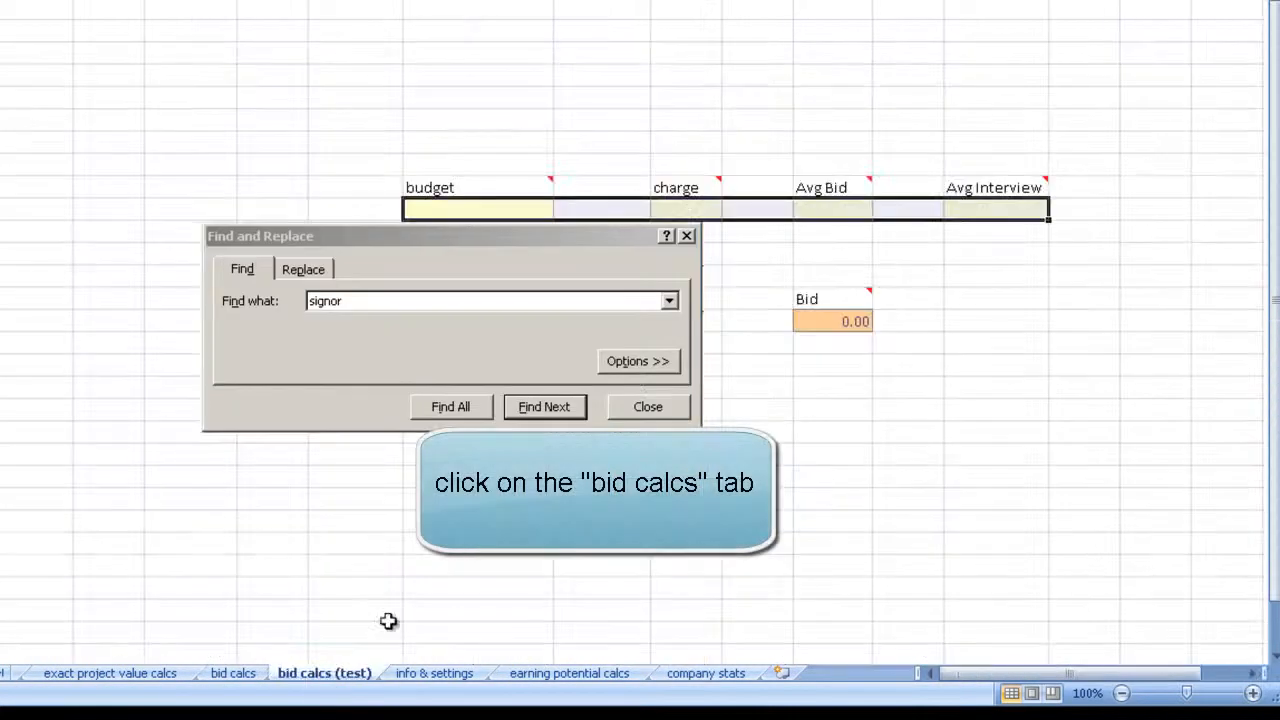
left_click_drag(614, 243, 662, 374)
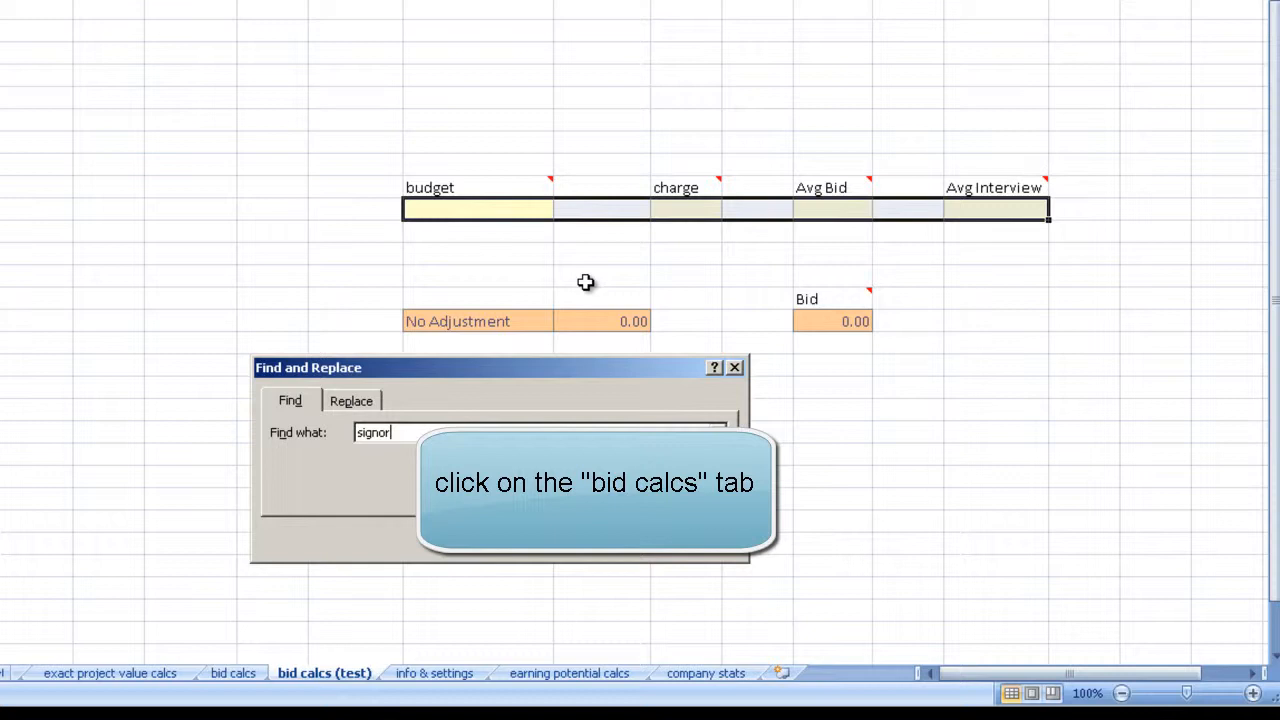
left_click(481, 208)
type("7")
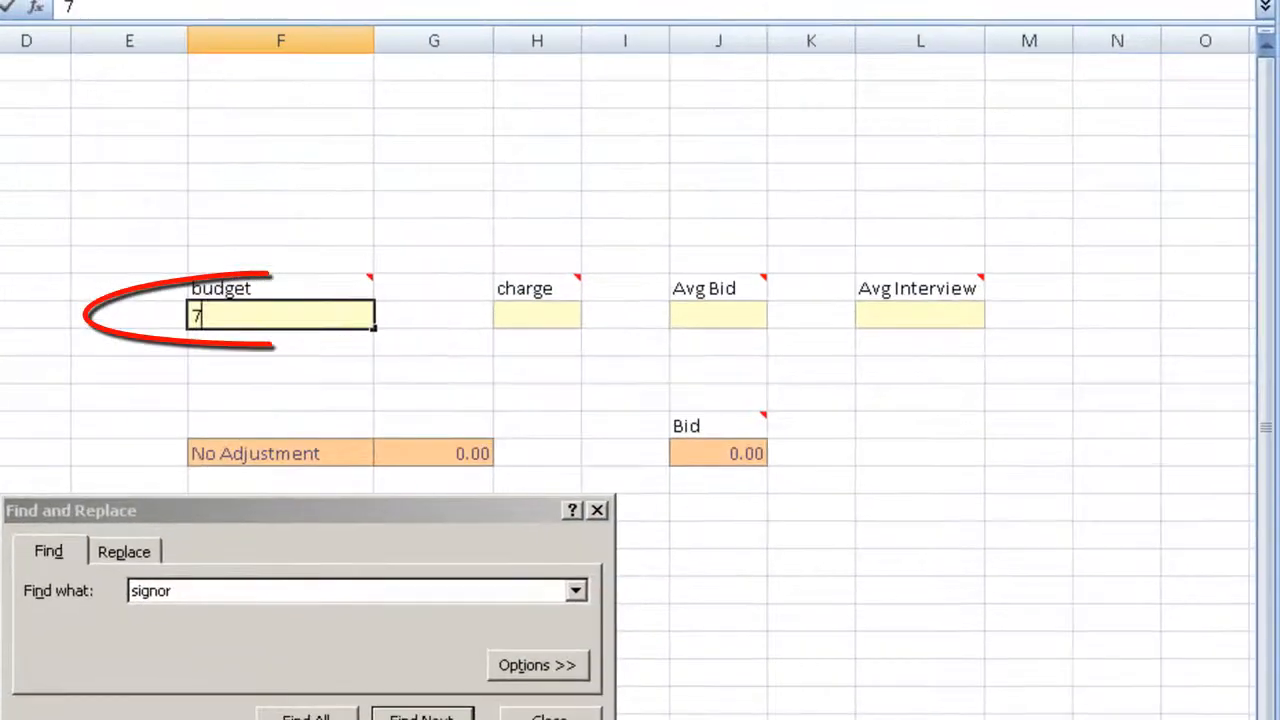
Step: Enter 3.47 as the charge, leave Avg Bid empty, and review the calculated bid
left_click(569, 314)
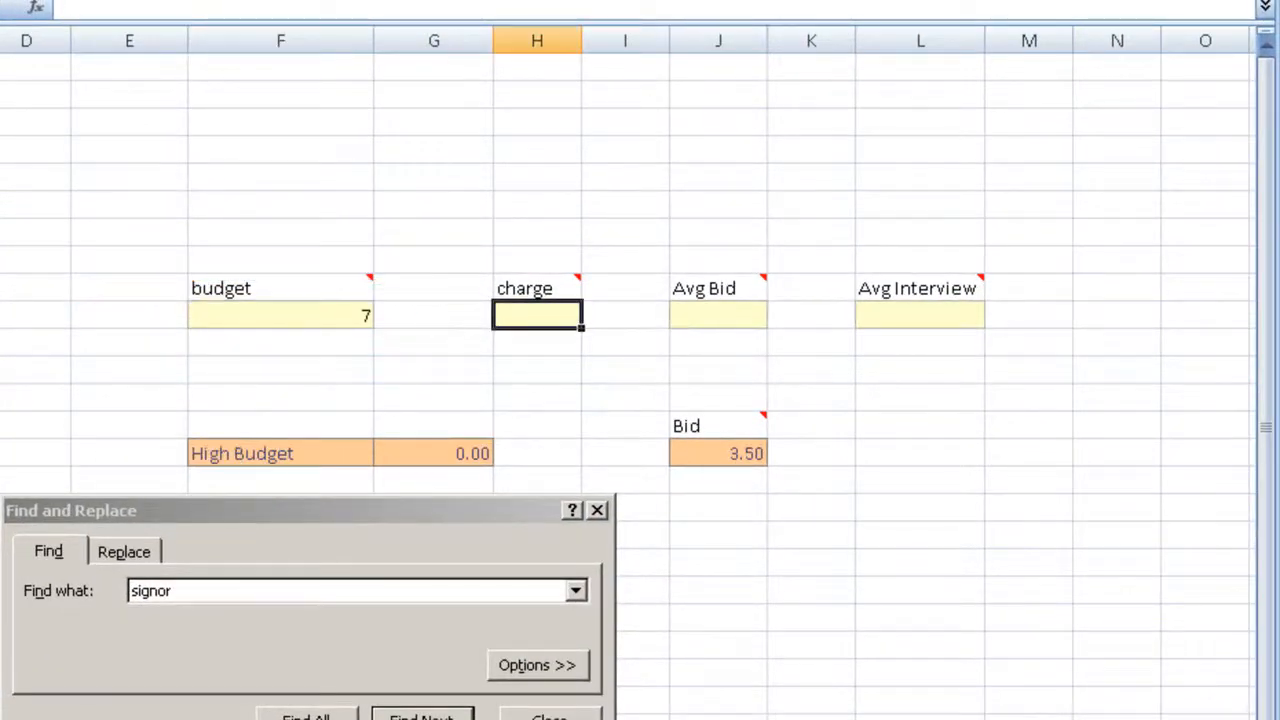
type("3.47")
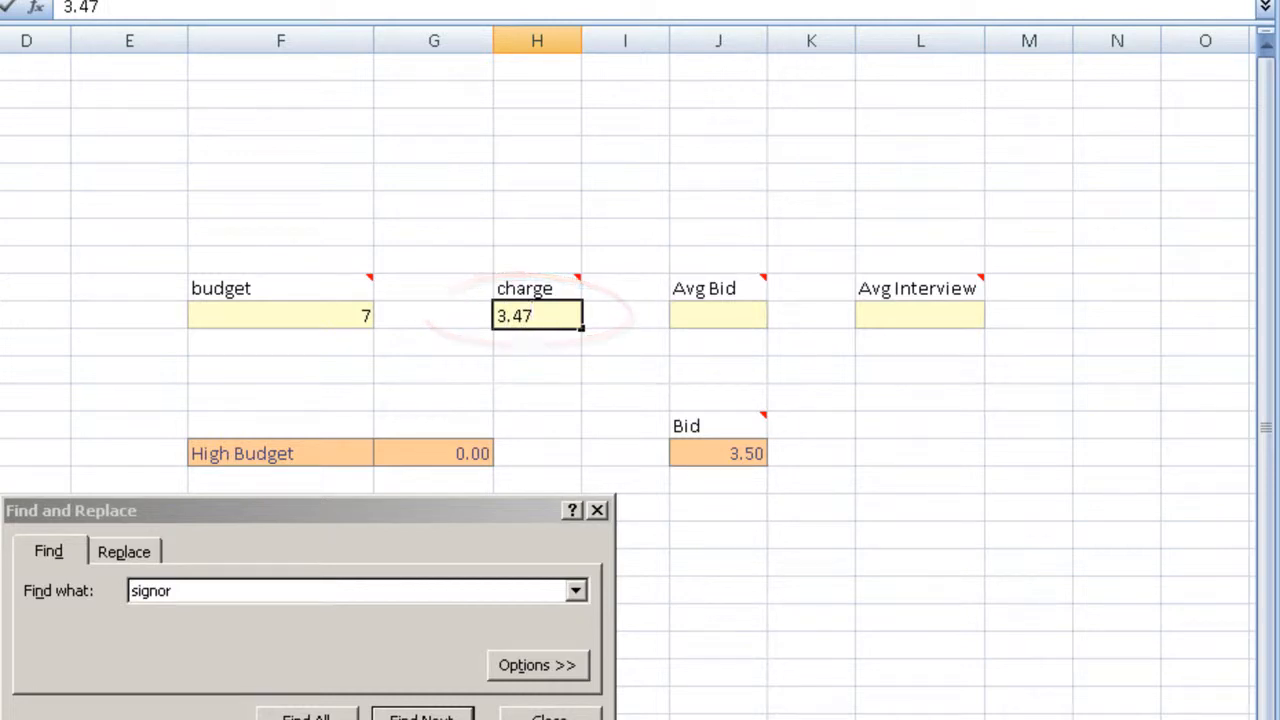
key("Return")
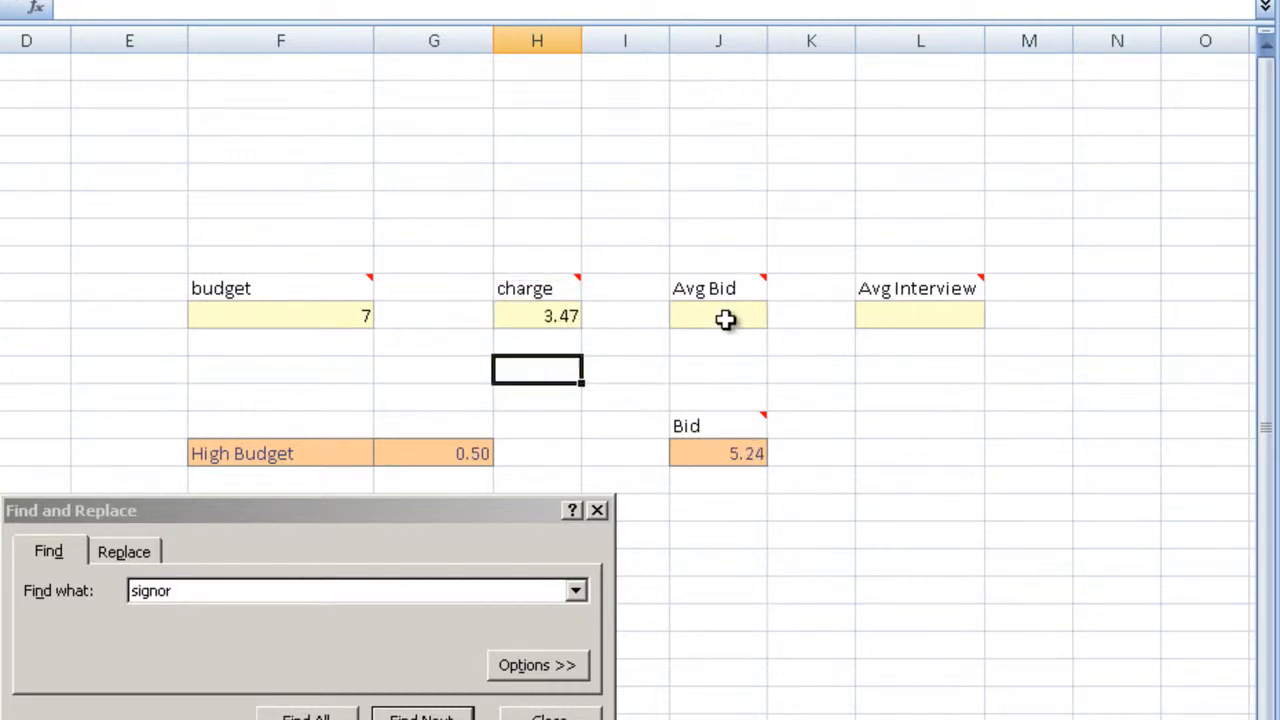
left_click(725, 319)
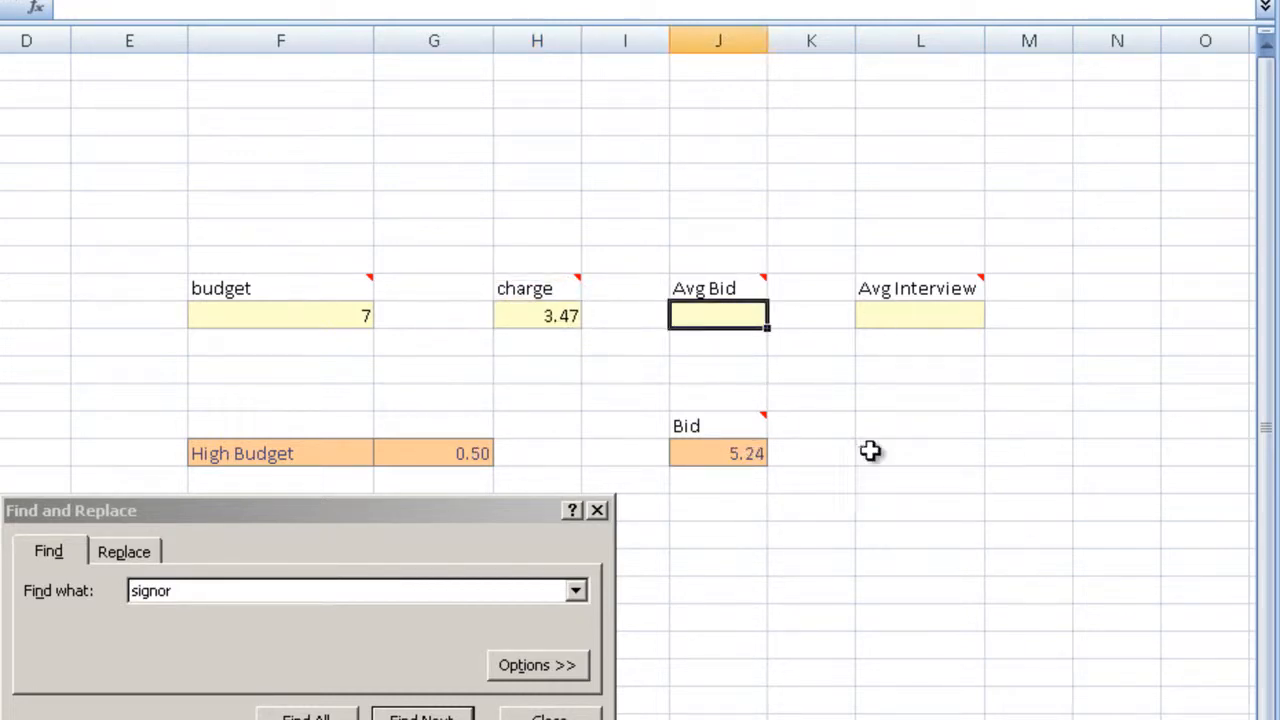
left_click(725, 500)
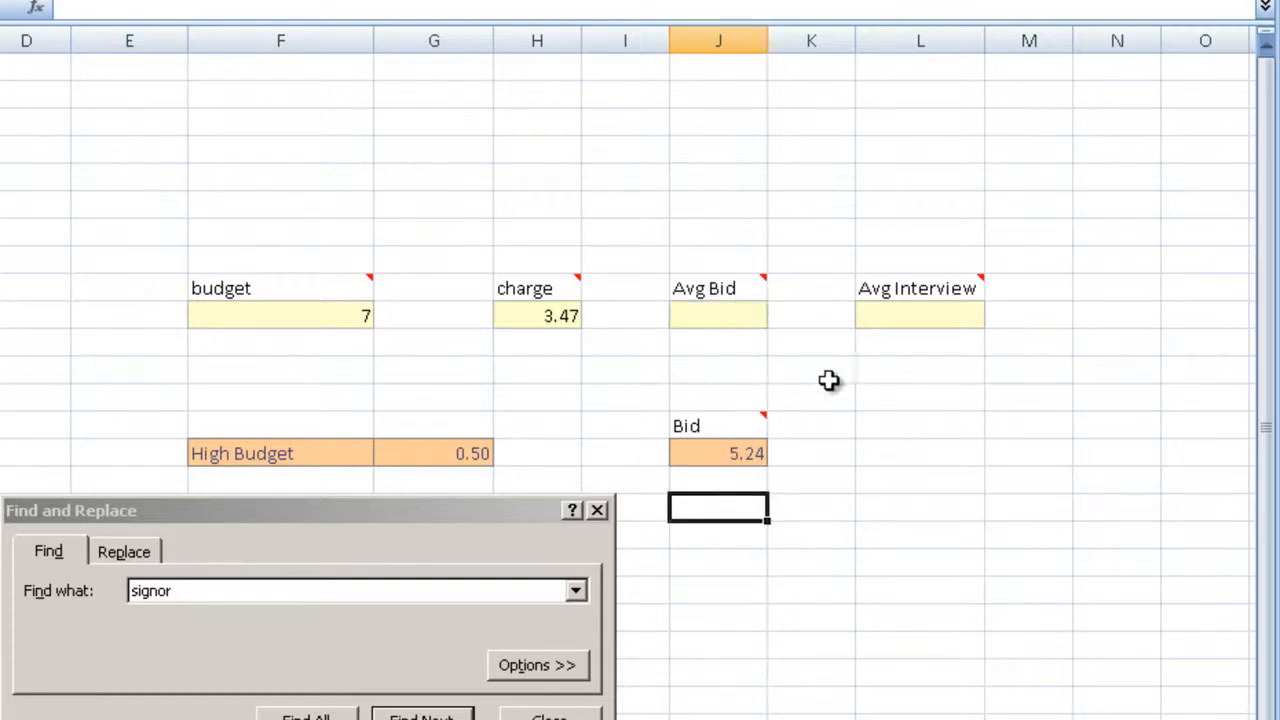
scroll(798, 380, "down", 1)
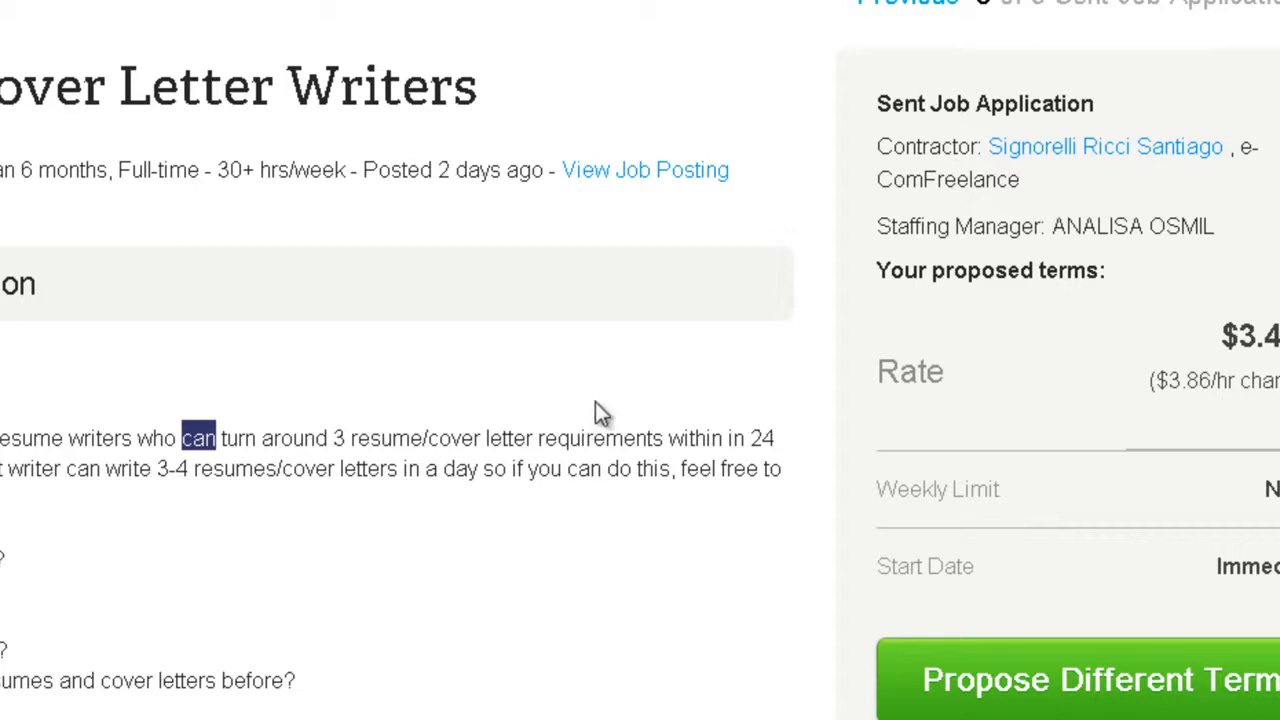
Step: Return to the sent job application in the browser and highlight the start of the resume writers' turnaround requirement
scroll(503, 449, "down", 3)
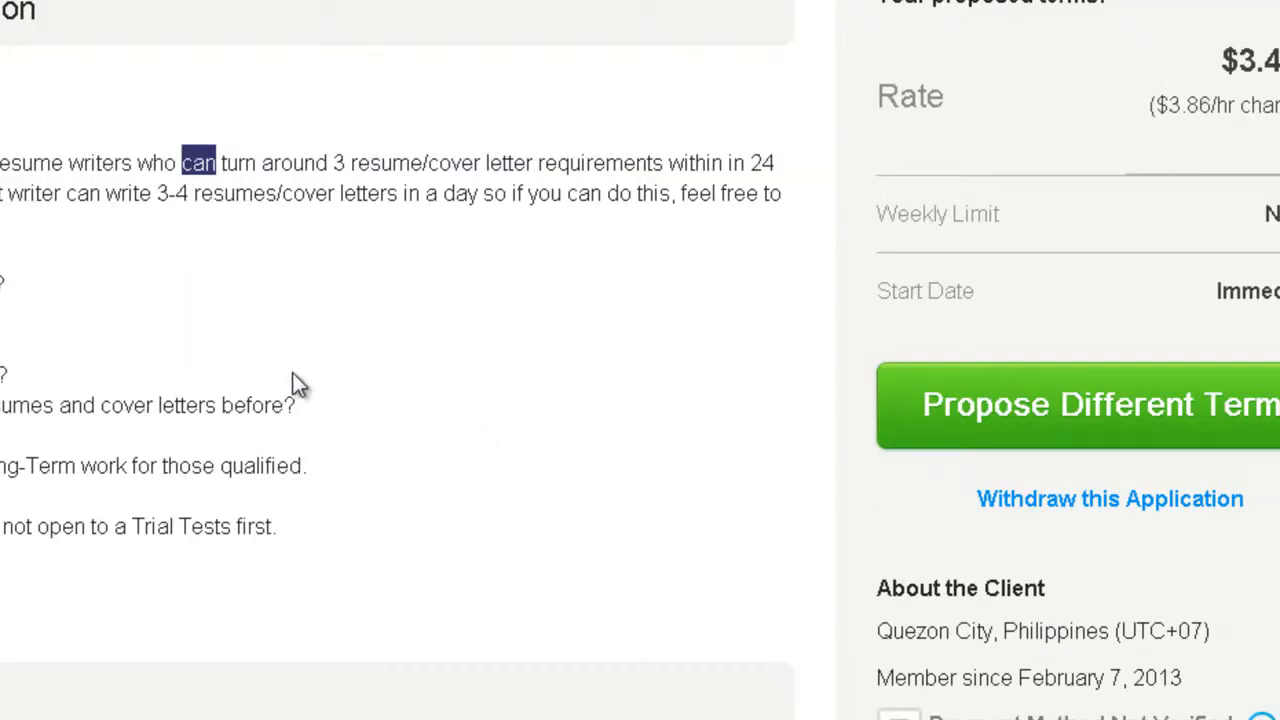
left_click(175, 162)
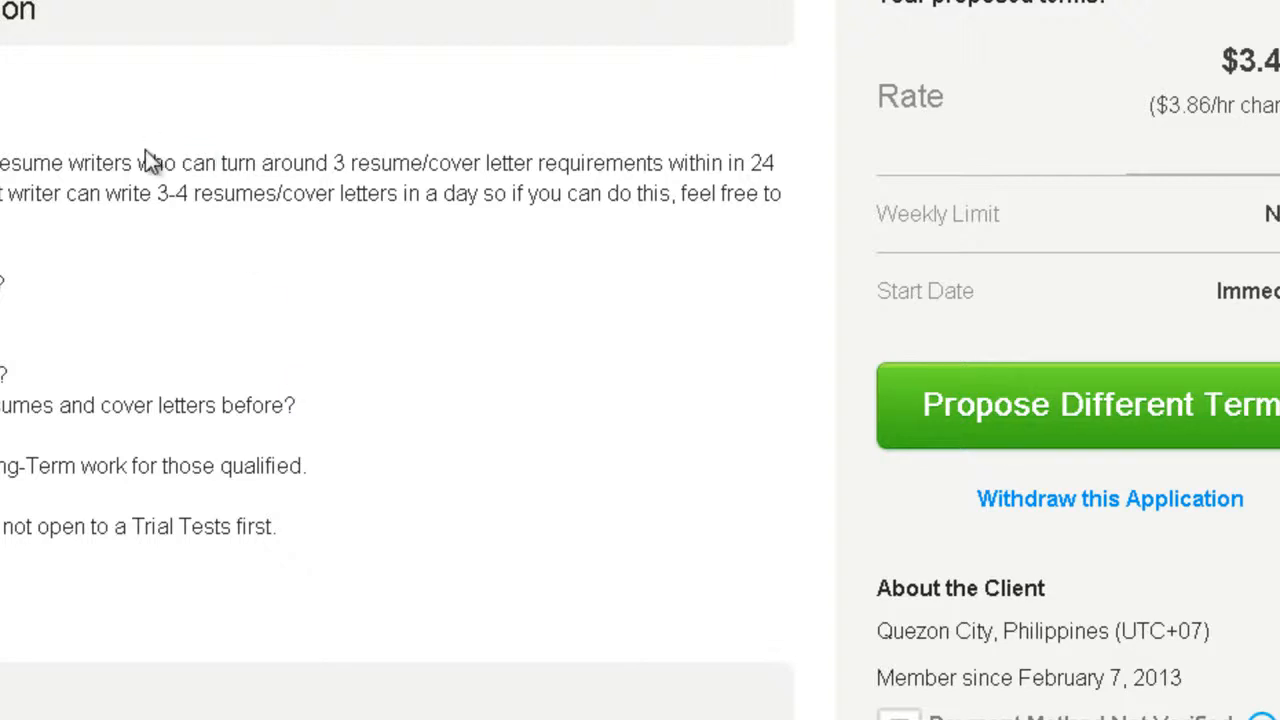
left_click_drag(131, 162, 273, 164)
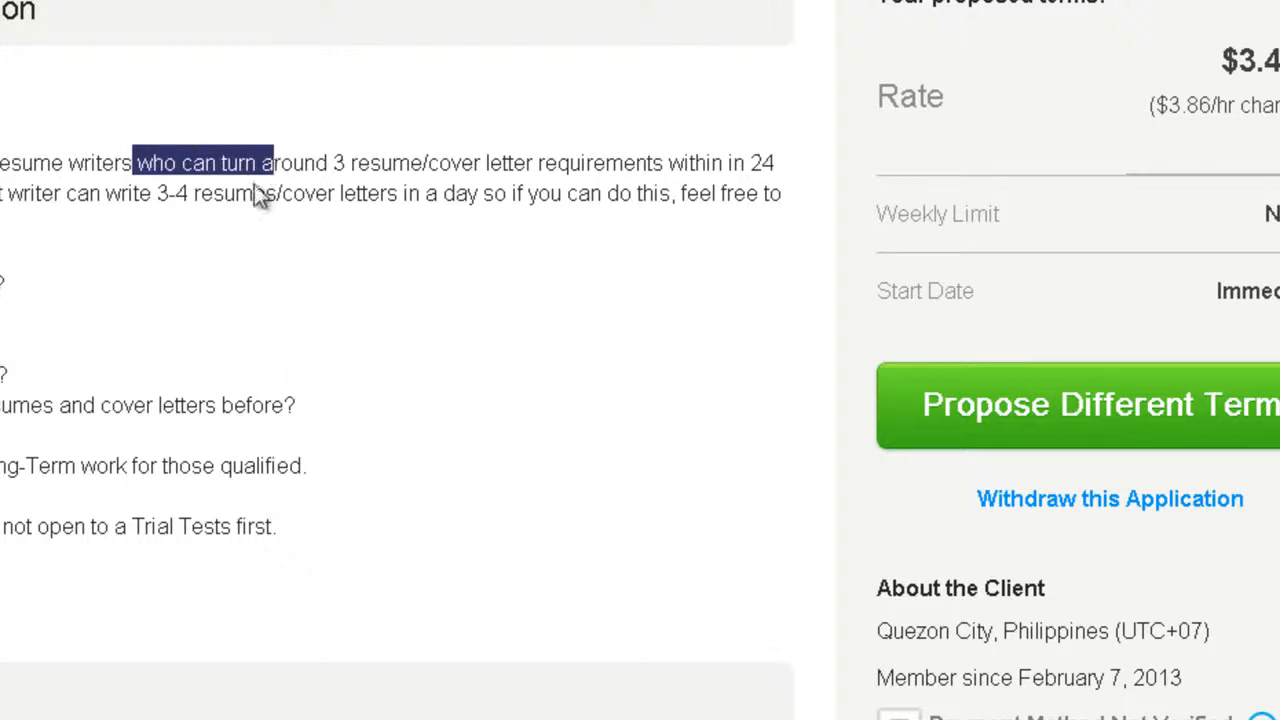
Step: Highlight the 3-4 resumes figure in the job description's daily output requirement
left_click_drag(151, 193, 189, 194)
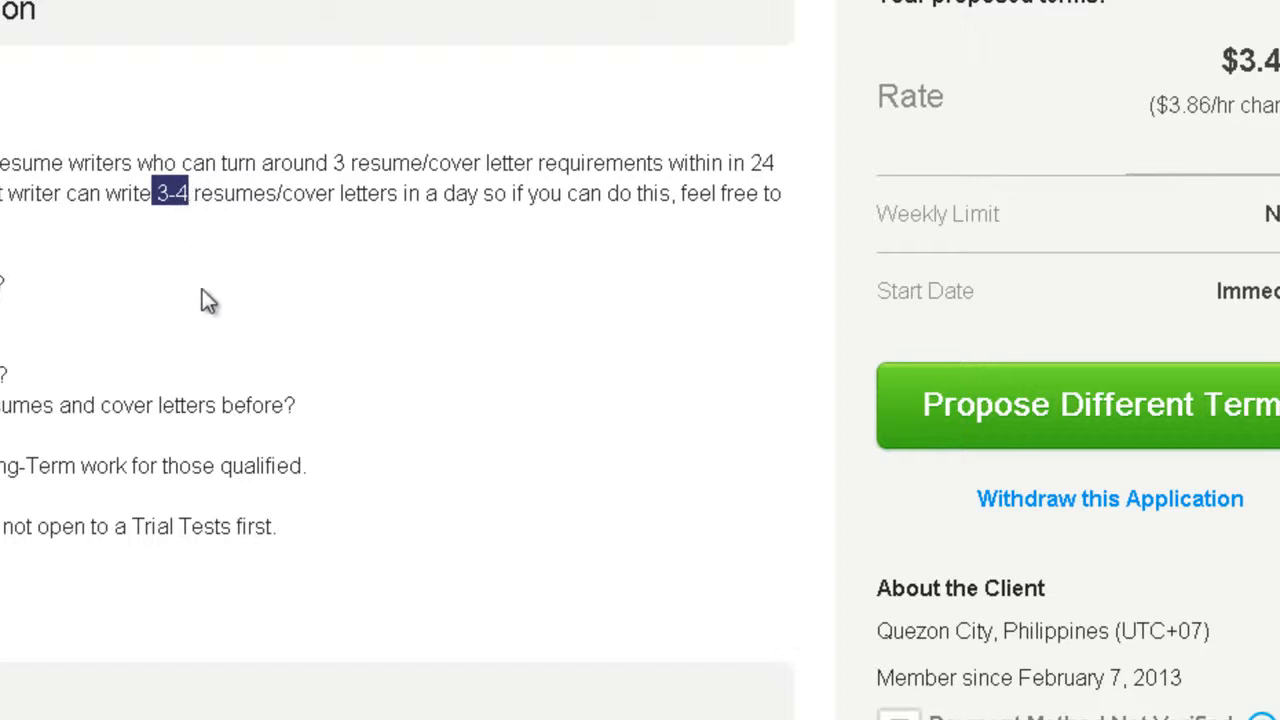
scroll(203, 290, "down", 6)
scroll(246, 235, "up", 6)
Step: Copy the applicants' average hourly bid, 7.27, from the job posting's Client Activity section
scroll(246, 235, "up", 2)
scroll(440, 287, "down", 4)
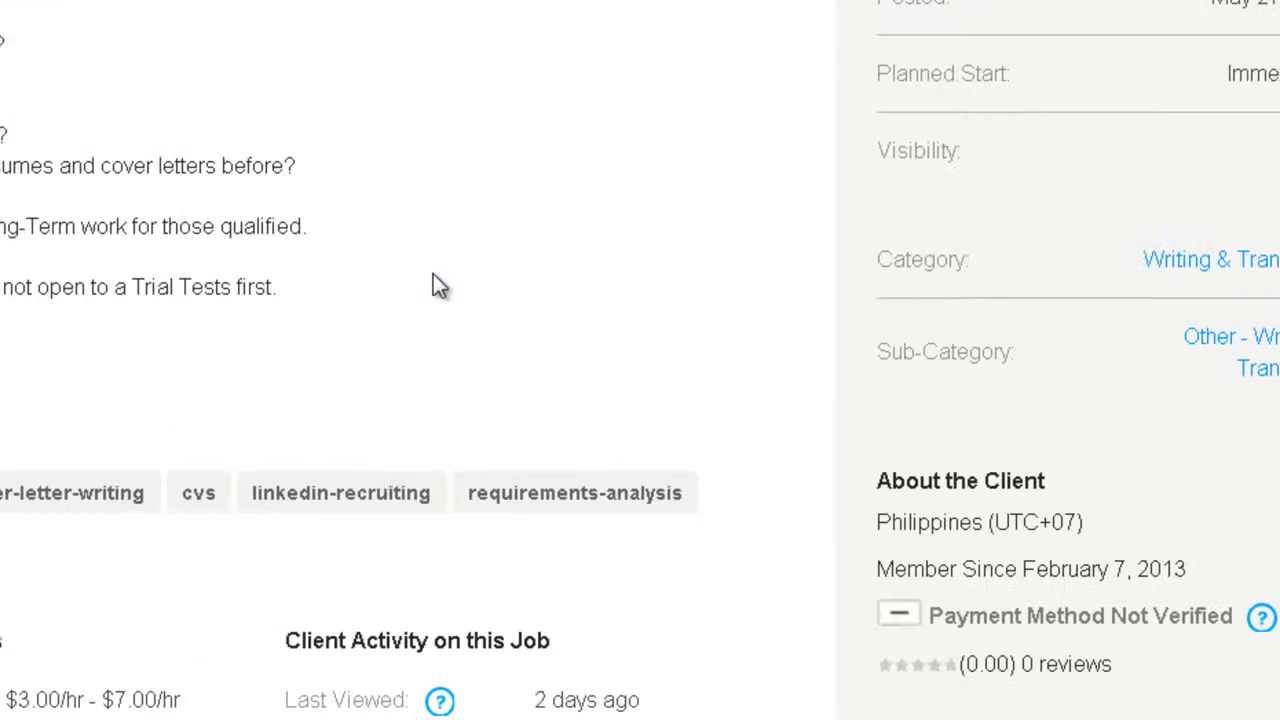
scroll(401, 470, "down", 4)
left_click_drag(624, 346, 665, 352)
right_click(640, 352)
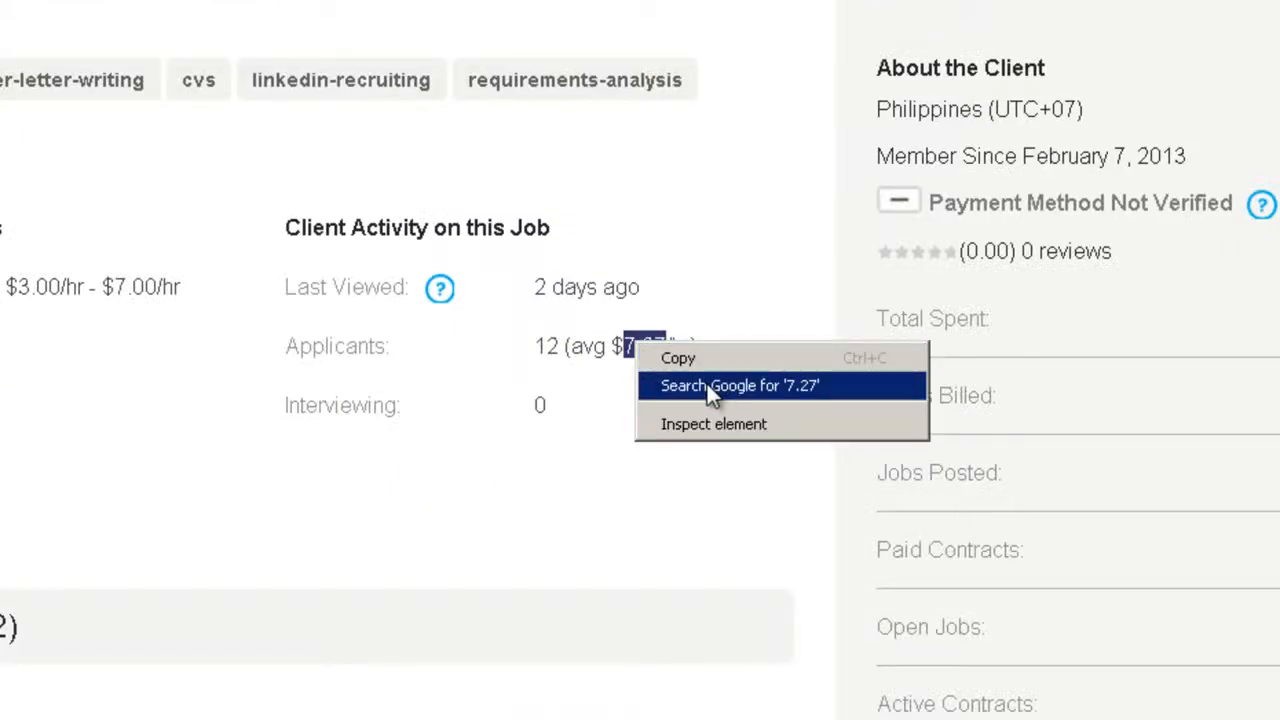
left_click(690, 358)
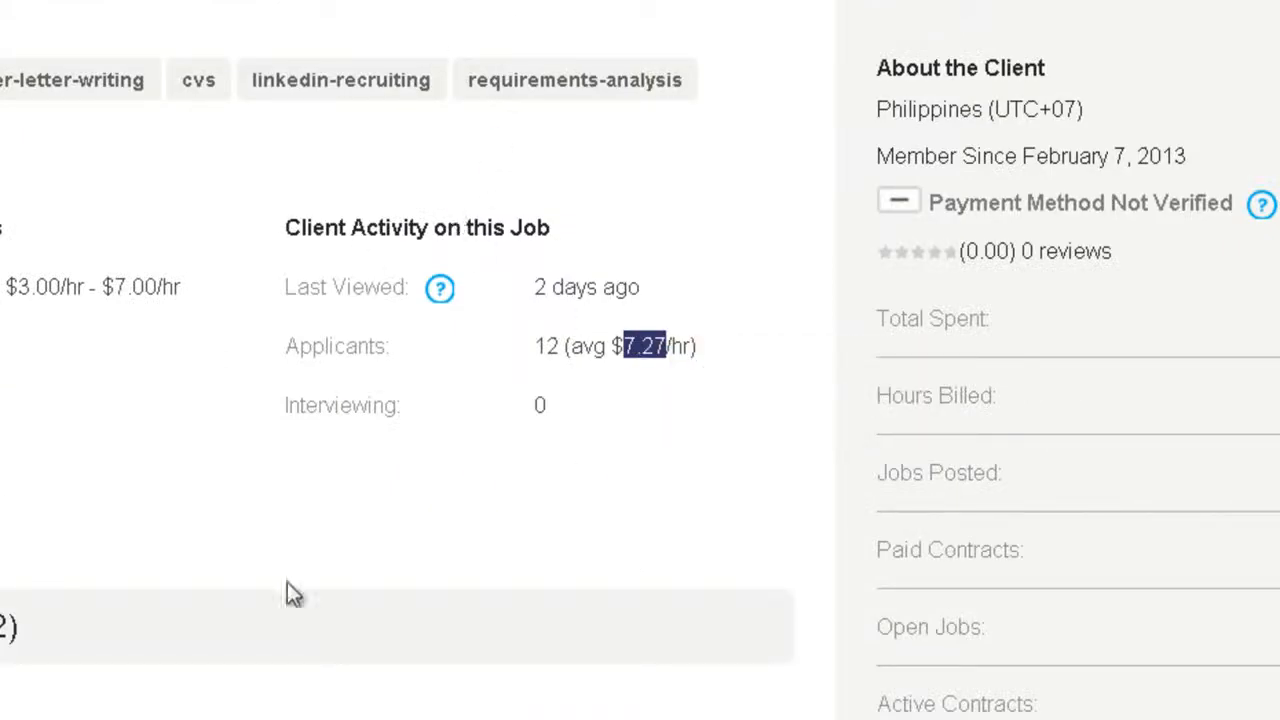
Step: Switch to the bid calculation workbook and paste 7.27 as the Avg Bid
key("alt+Tab")
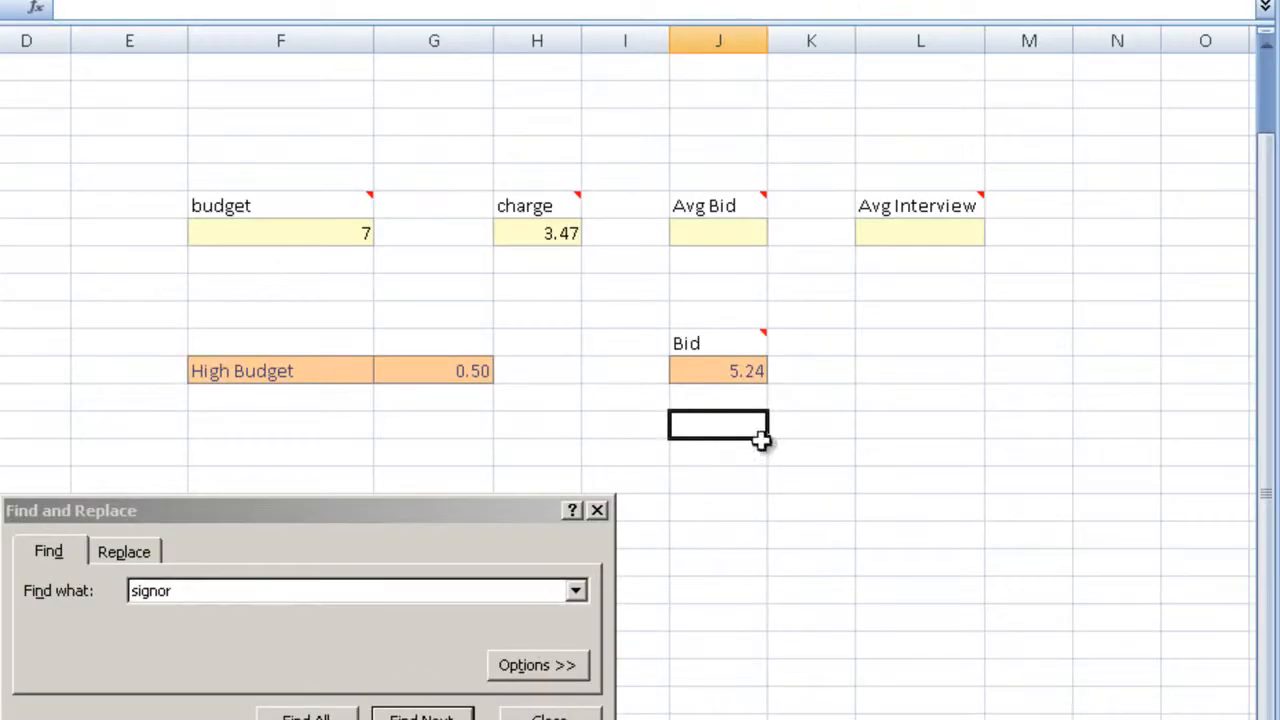
left_click(714, 231)
left_click(194, 8)
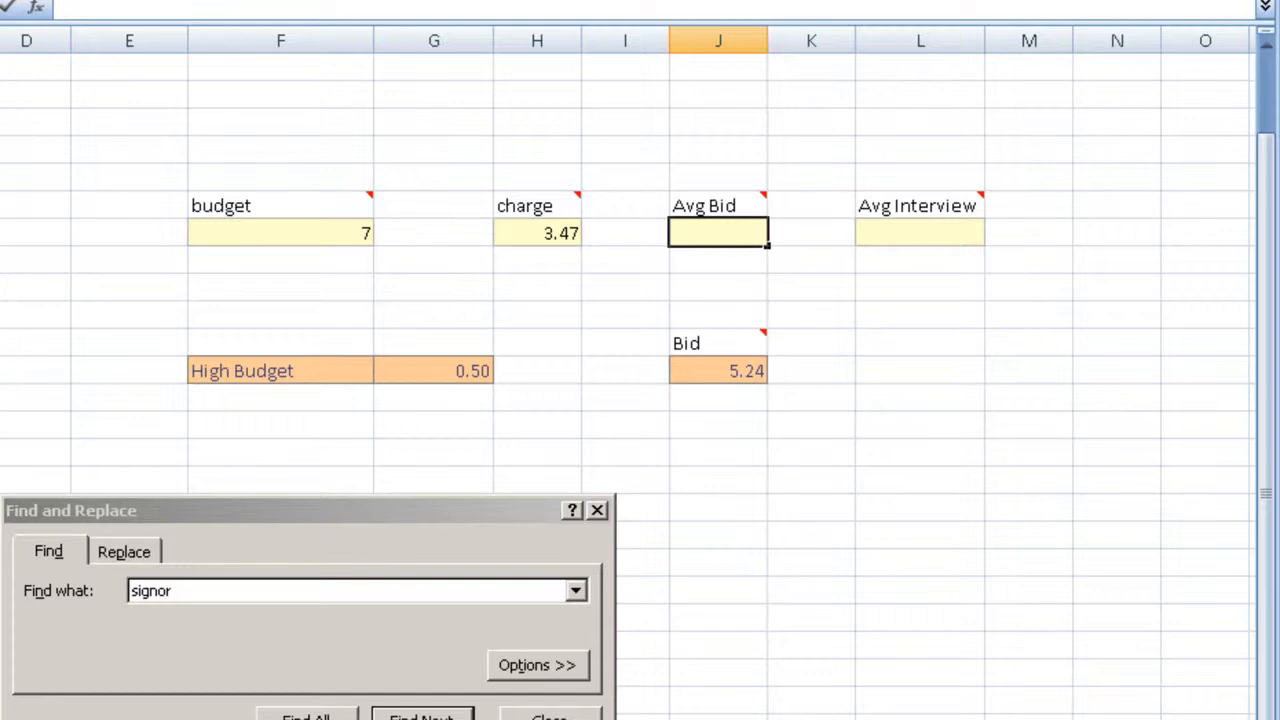
key("ctrl+v")
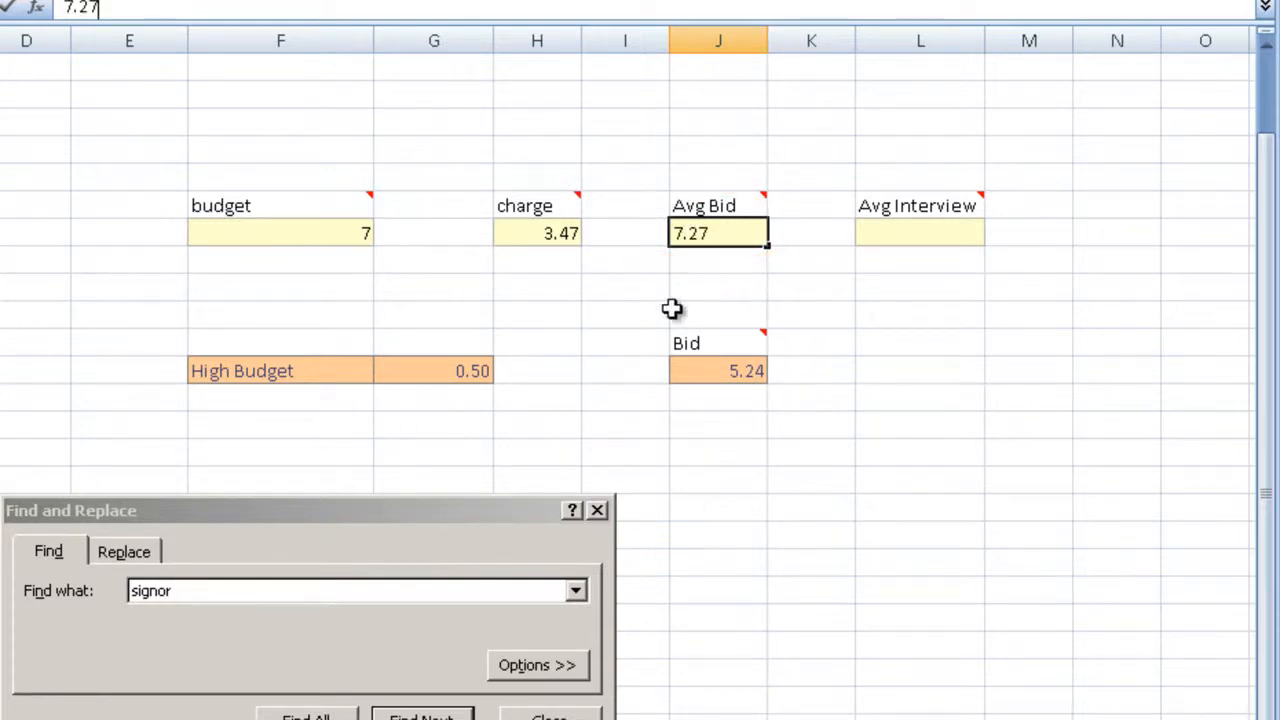
left_click(839, 370)
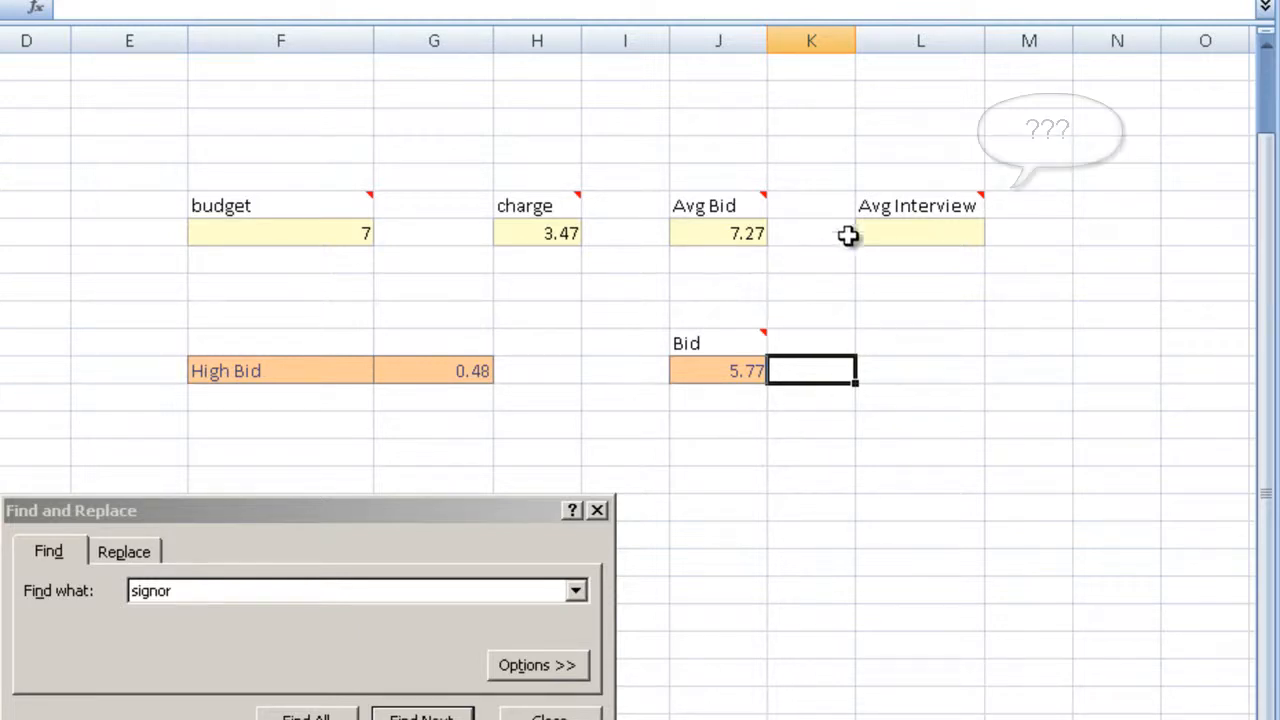
Step: Examine how the Avg Interview, Avg Bid and budget inputs relate to the calculated bid
left_click(902, 232)
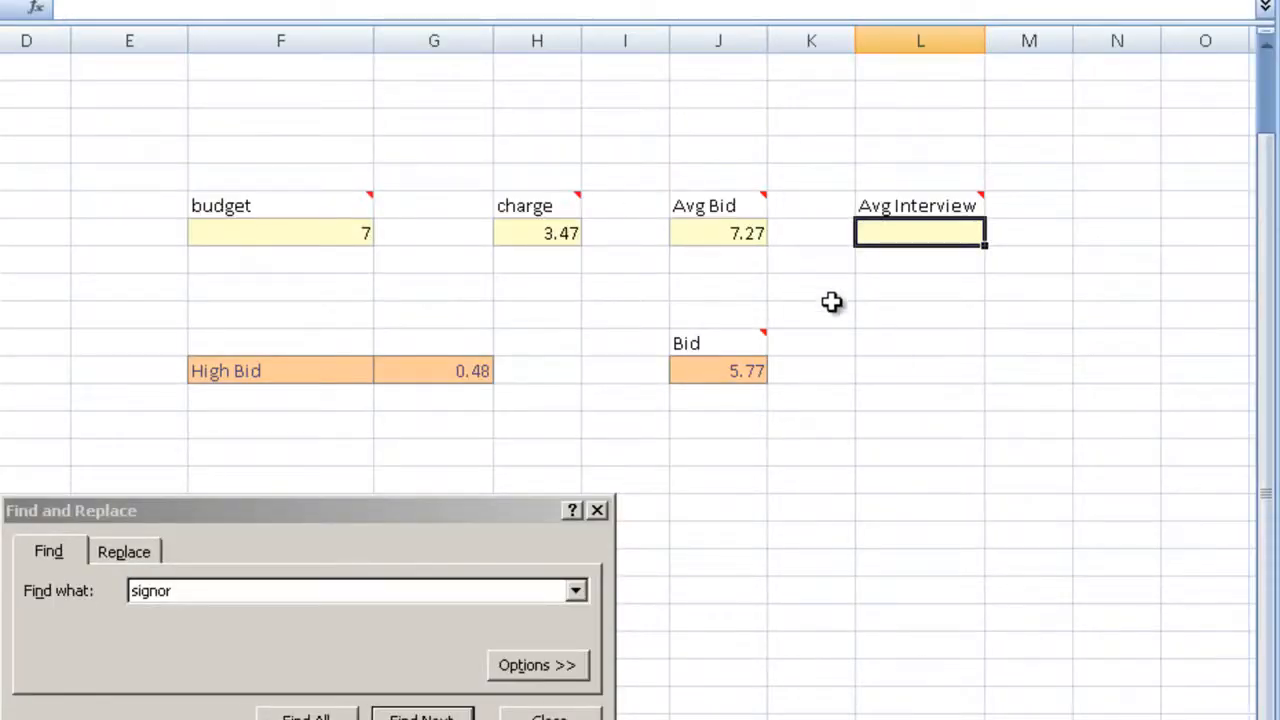
left_click(708, 240)
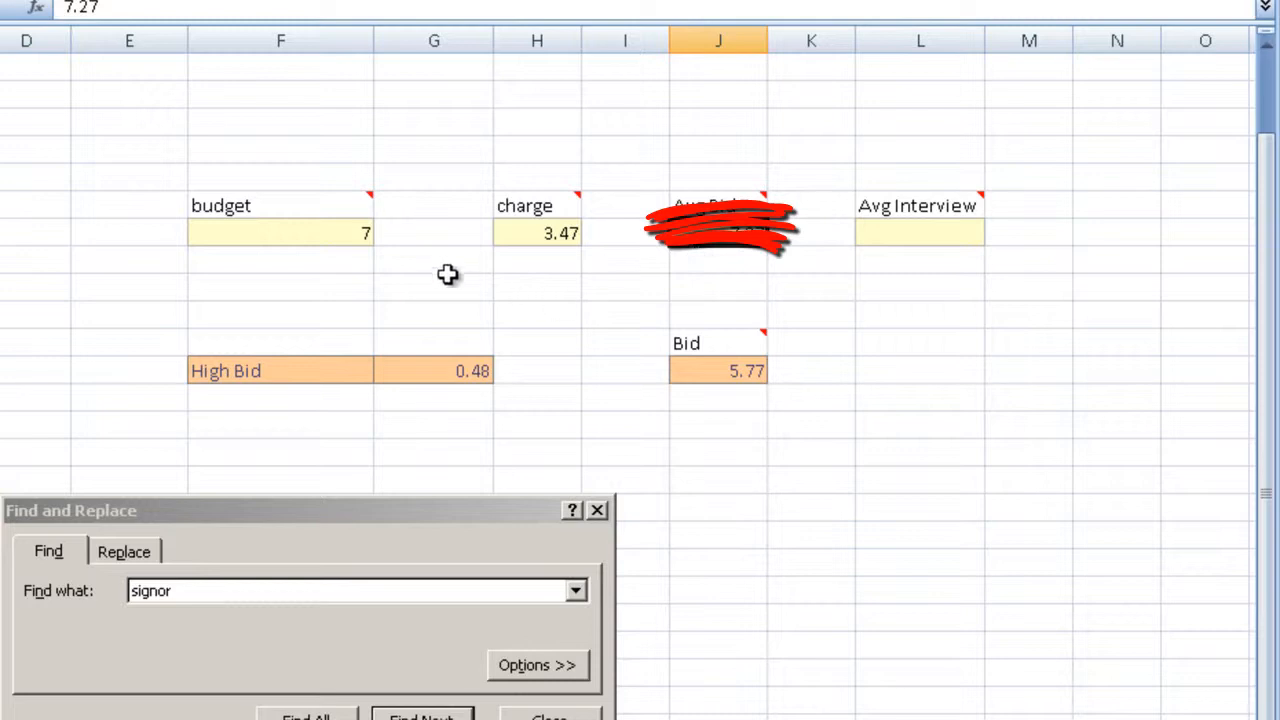
left_click(342, 230)
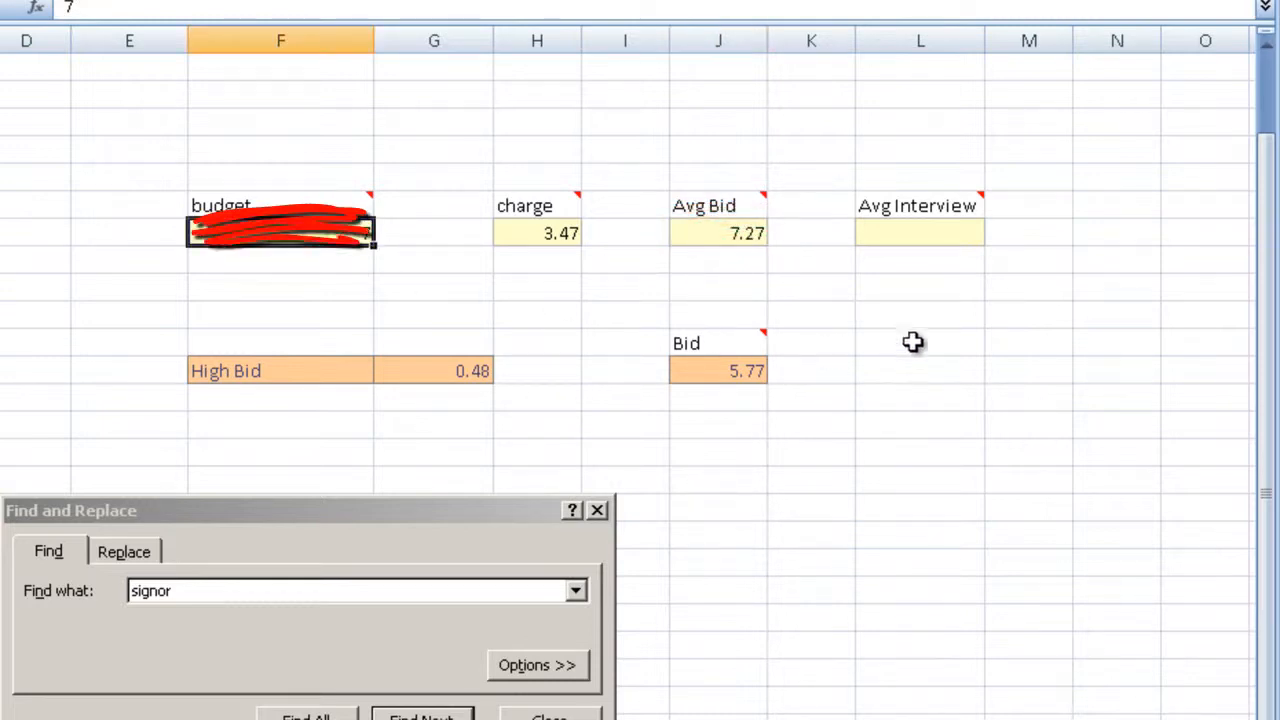
left_click(929, 244)
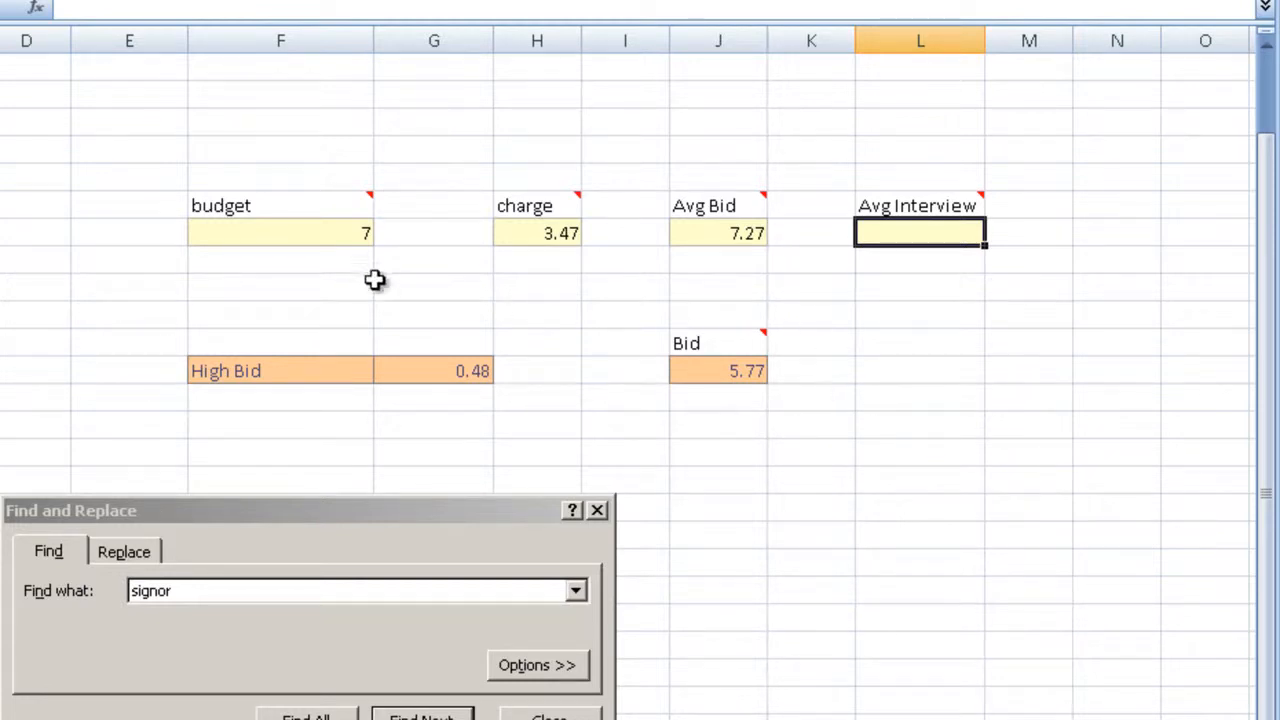
left_click(277, 234)
left_click(895, 236)
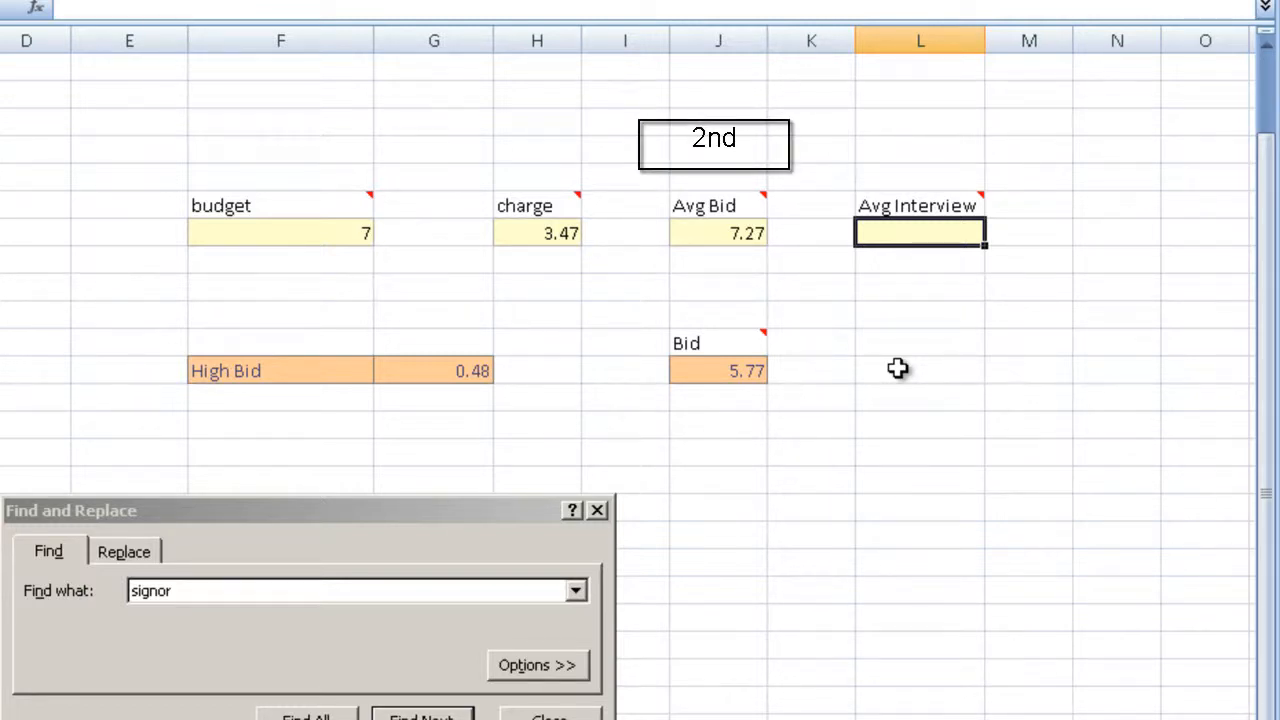
left_click(705, 232)
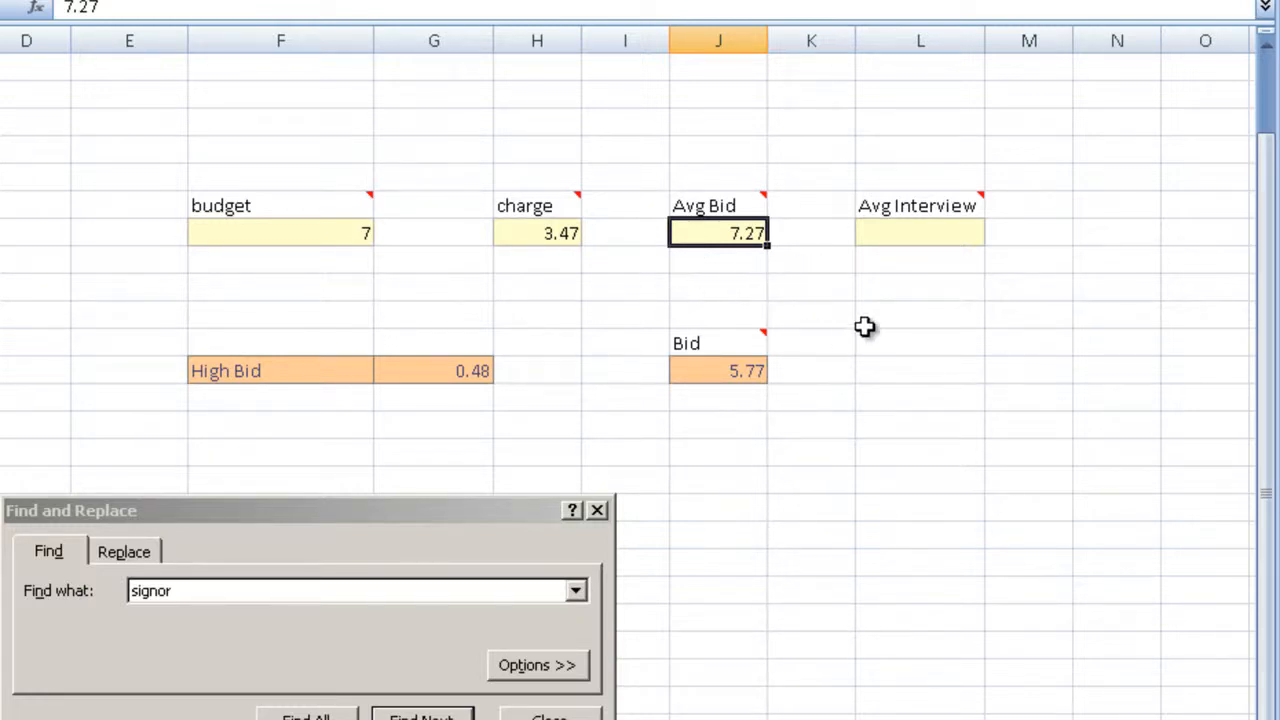
left_click(826, 366)
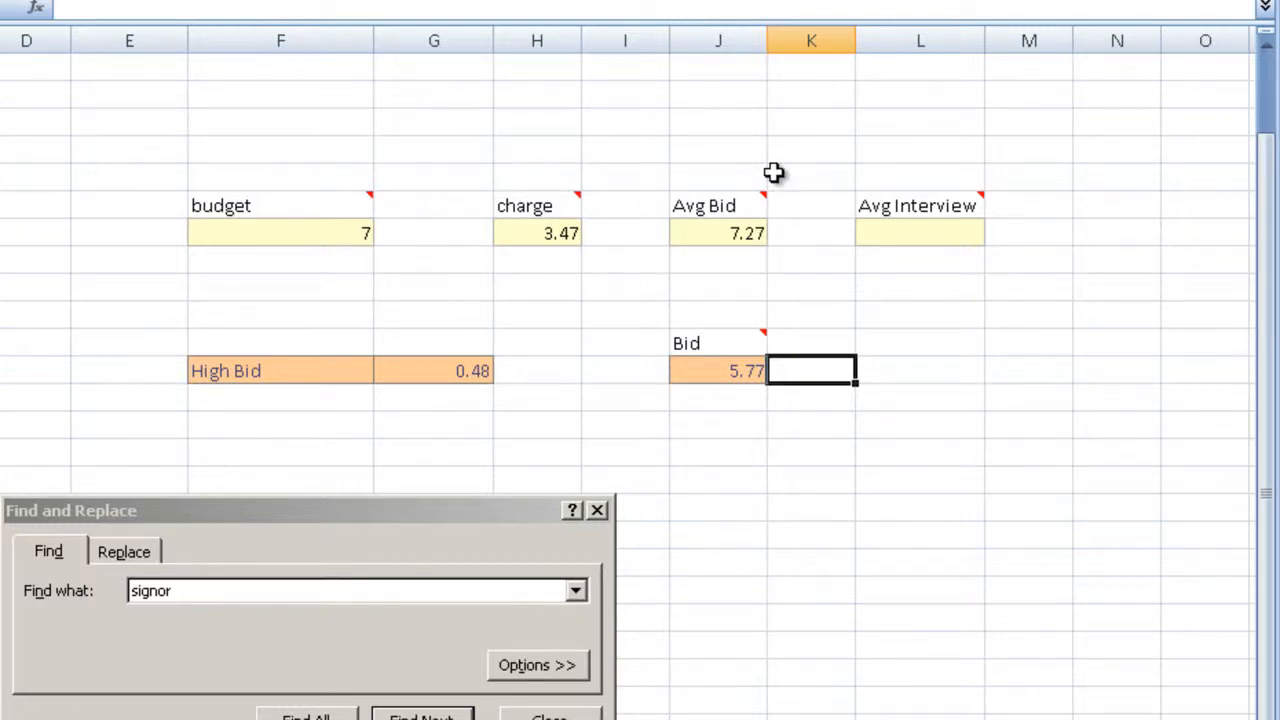
left_click(740, 236)
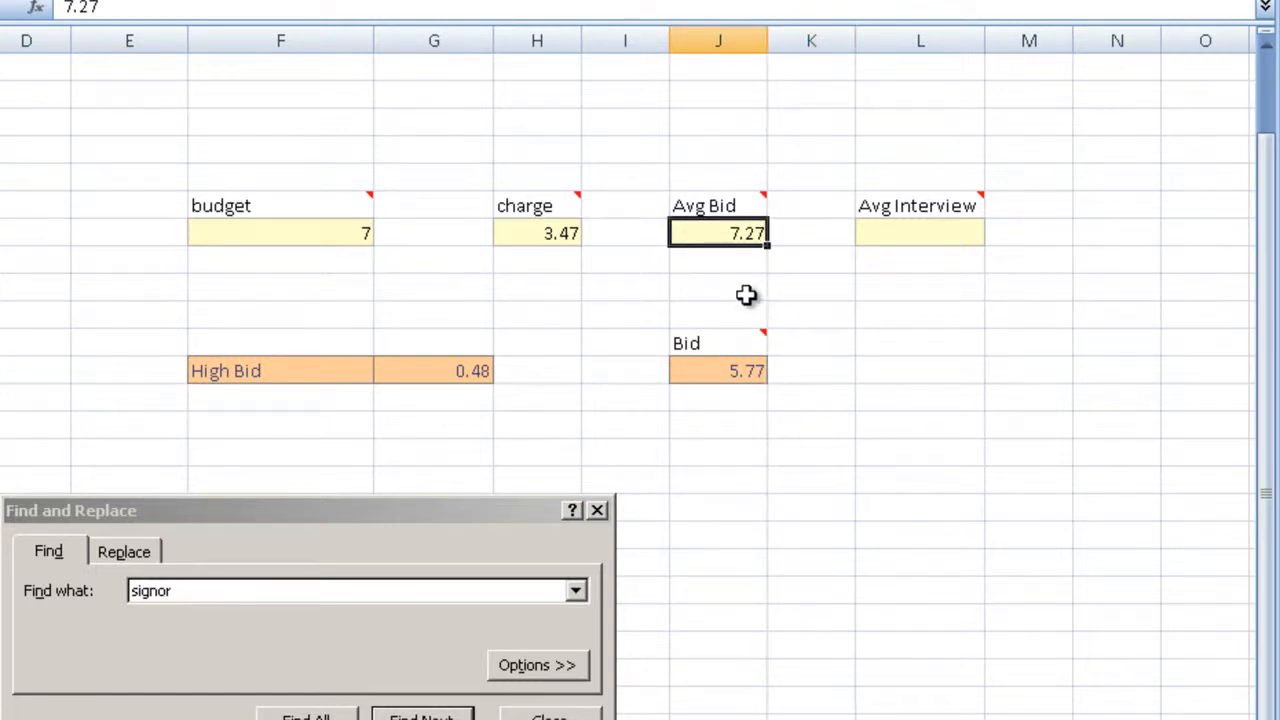
left_click(826, 304)
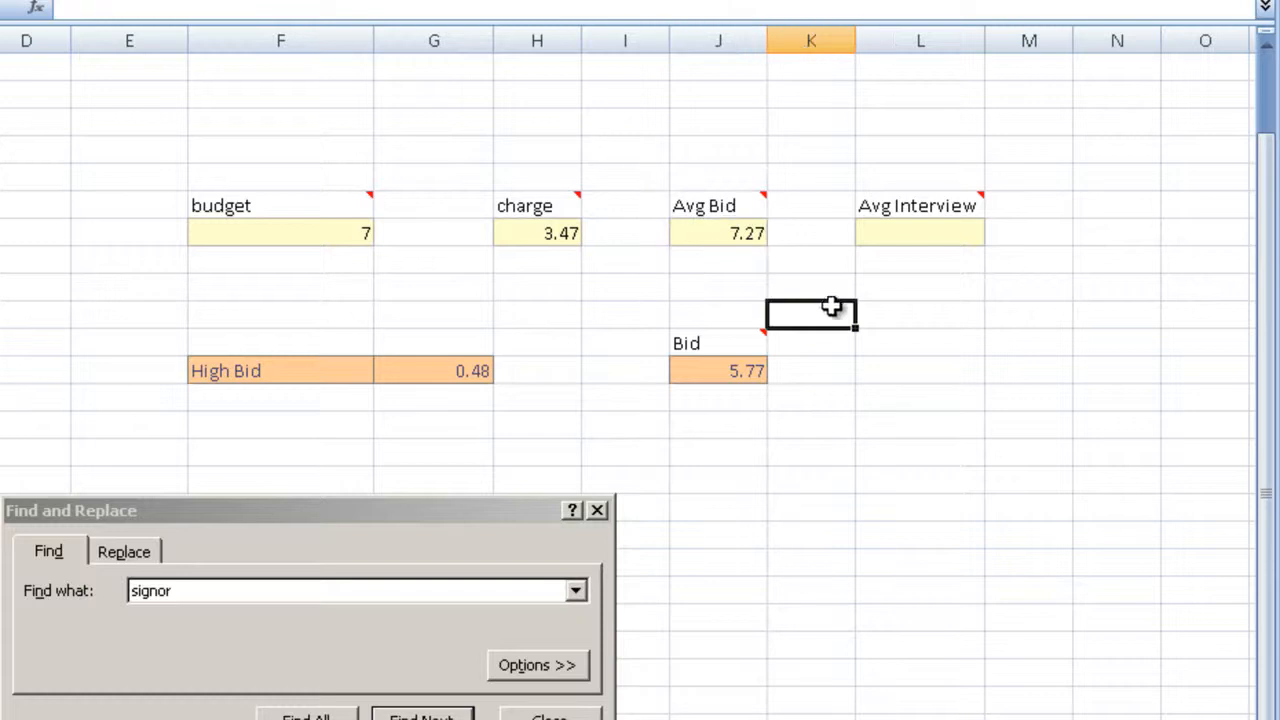
Step: Clear the Avg Bid value and compare the bid calculated from only the budget and charge
left_click(710, 234)
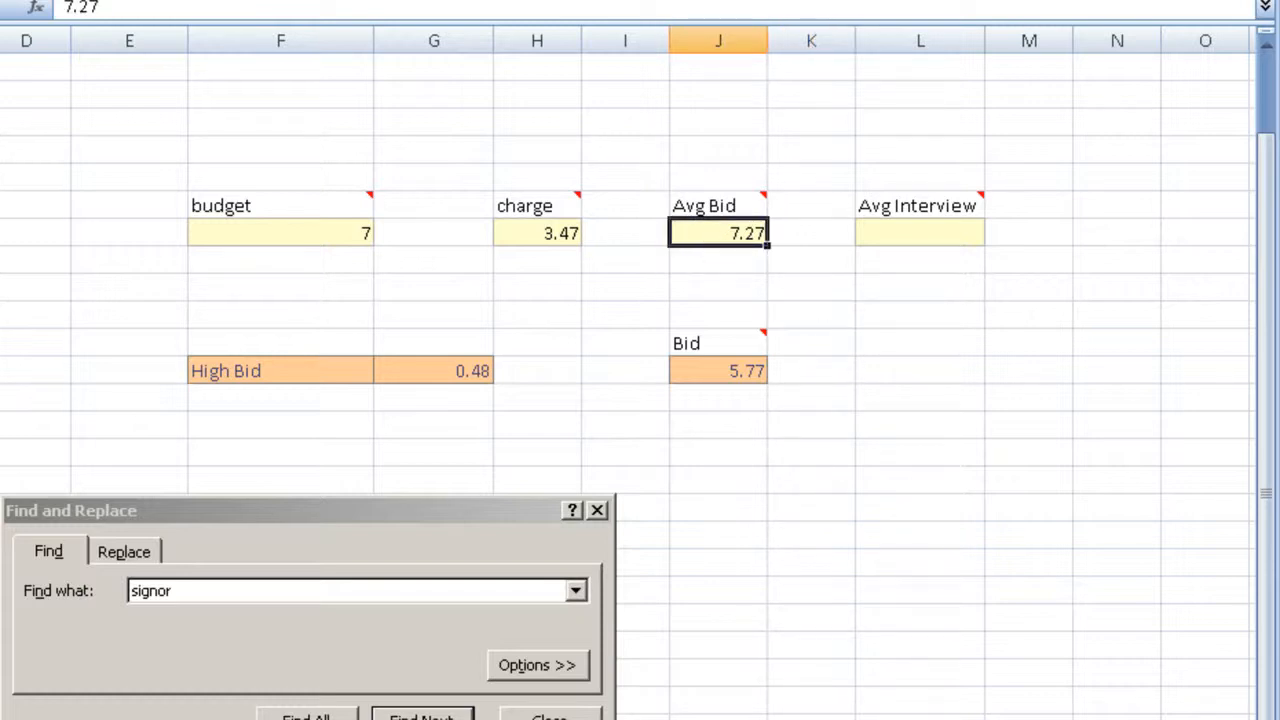
key("Delete")
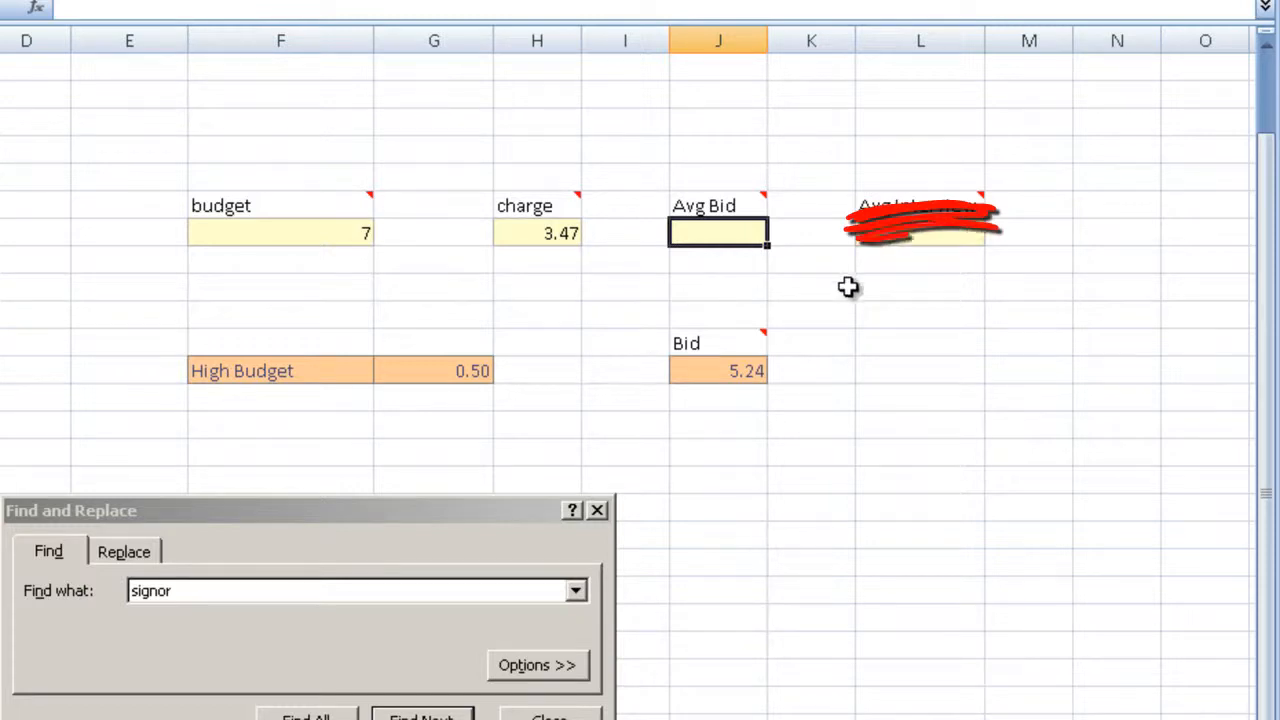
key("Right")
key("Right")
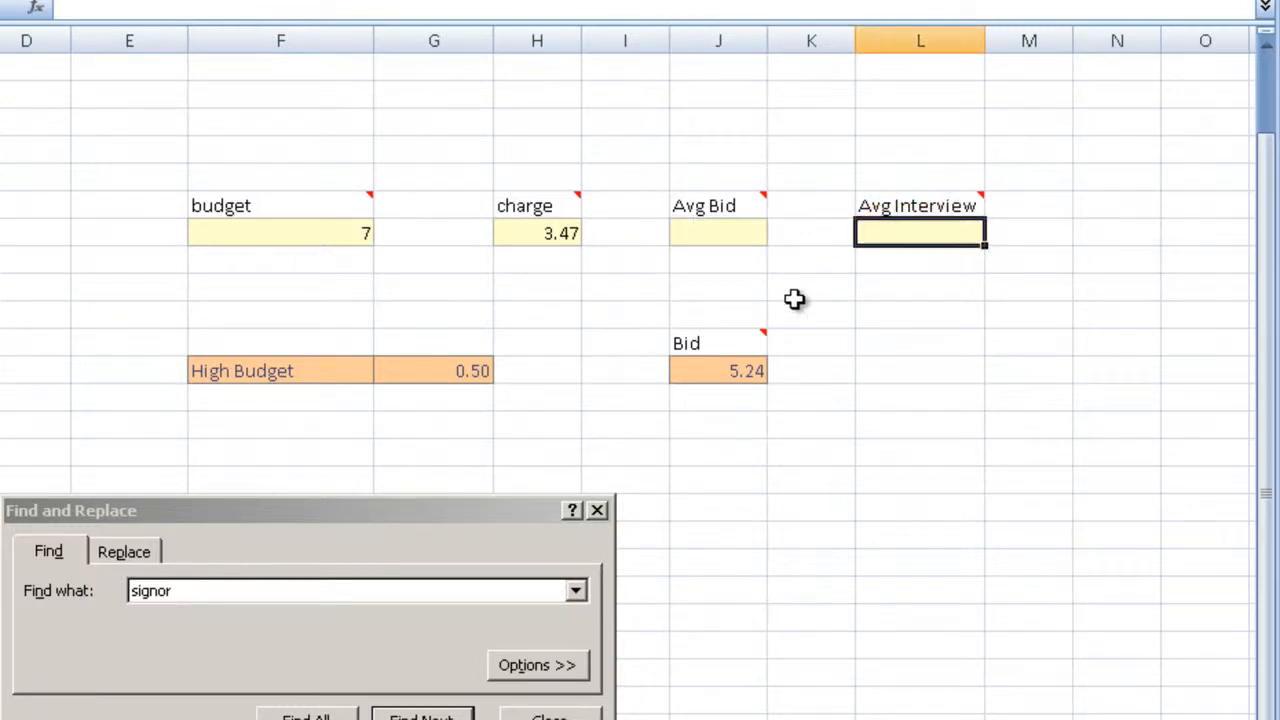
left_click(718, 230)
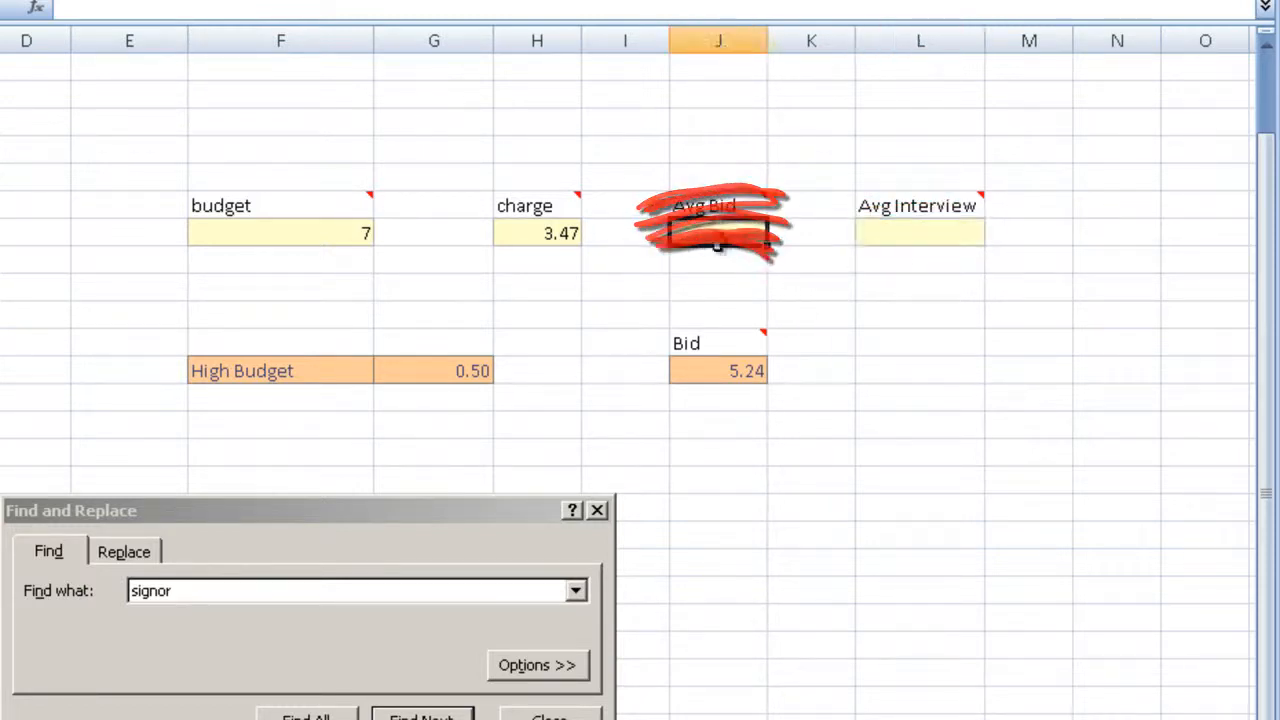
left_click(286, 238)
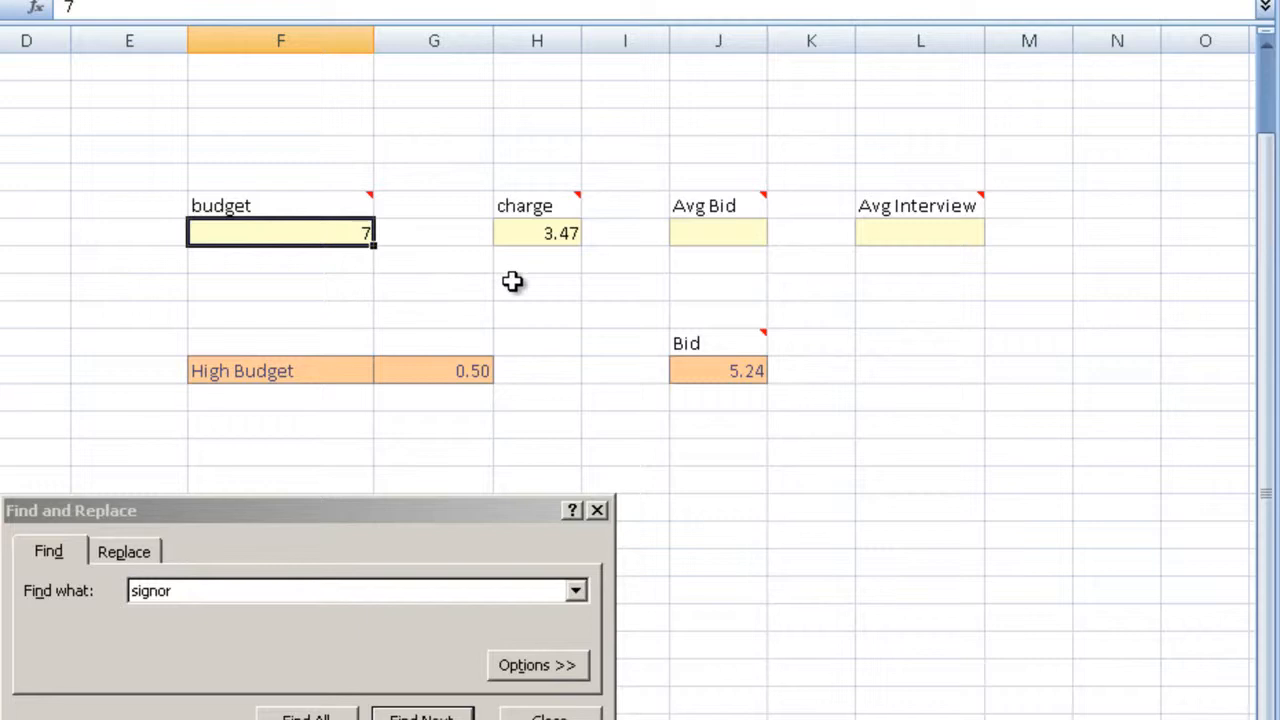
left_click(553, 313)
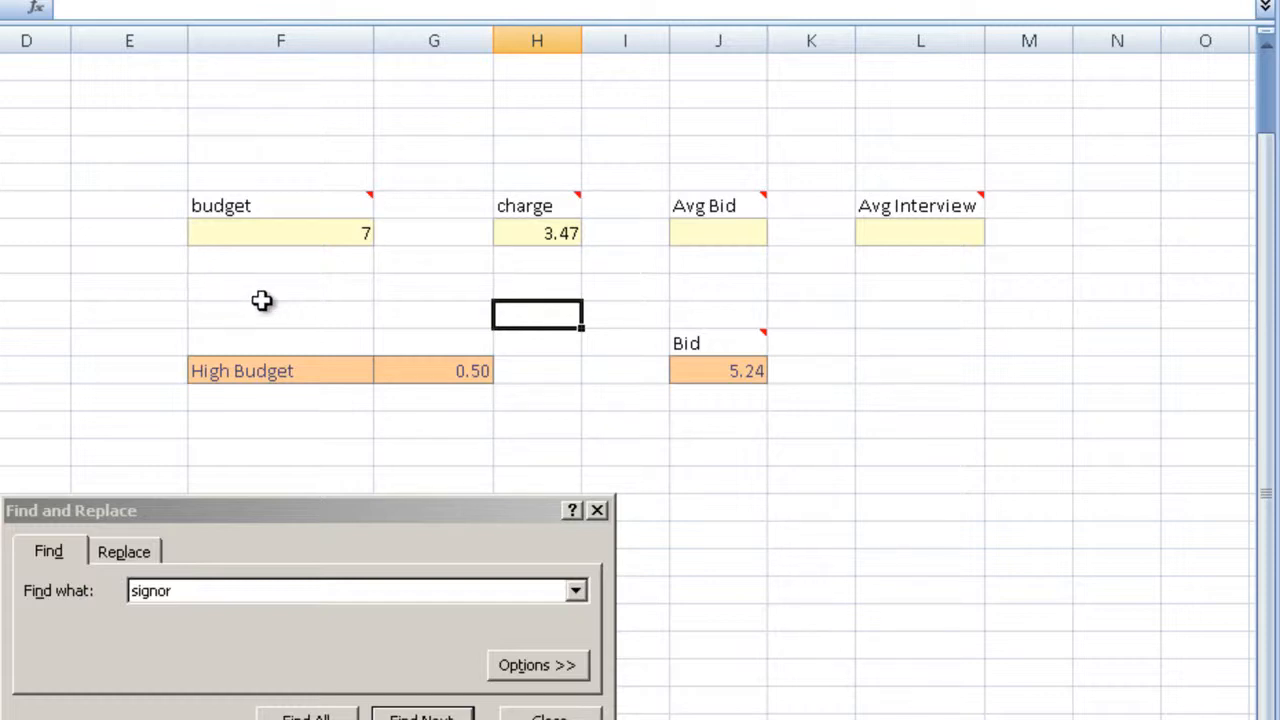
left_click(758, 228)
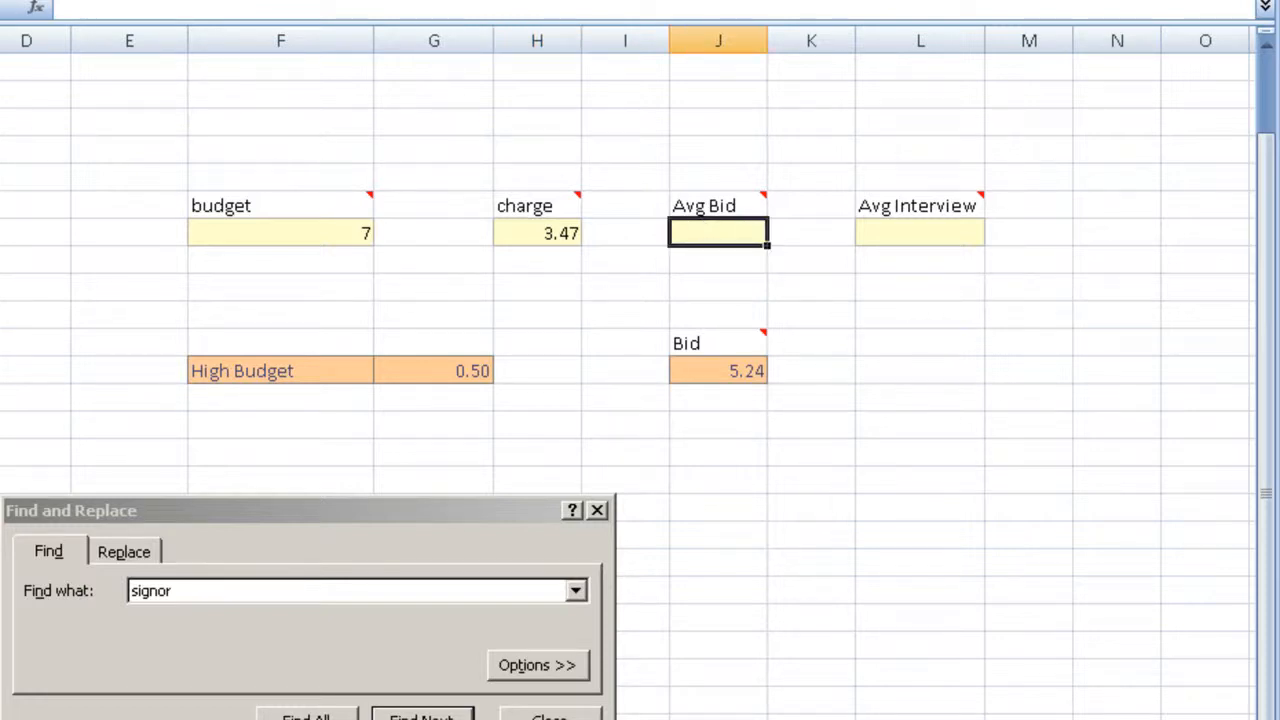
Step: Undo the Avg Bid clearing and its earlier entry, and redo the entry of 7.27 to compare the bids
key("ctrl+z")
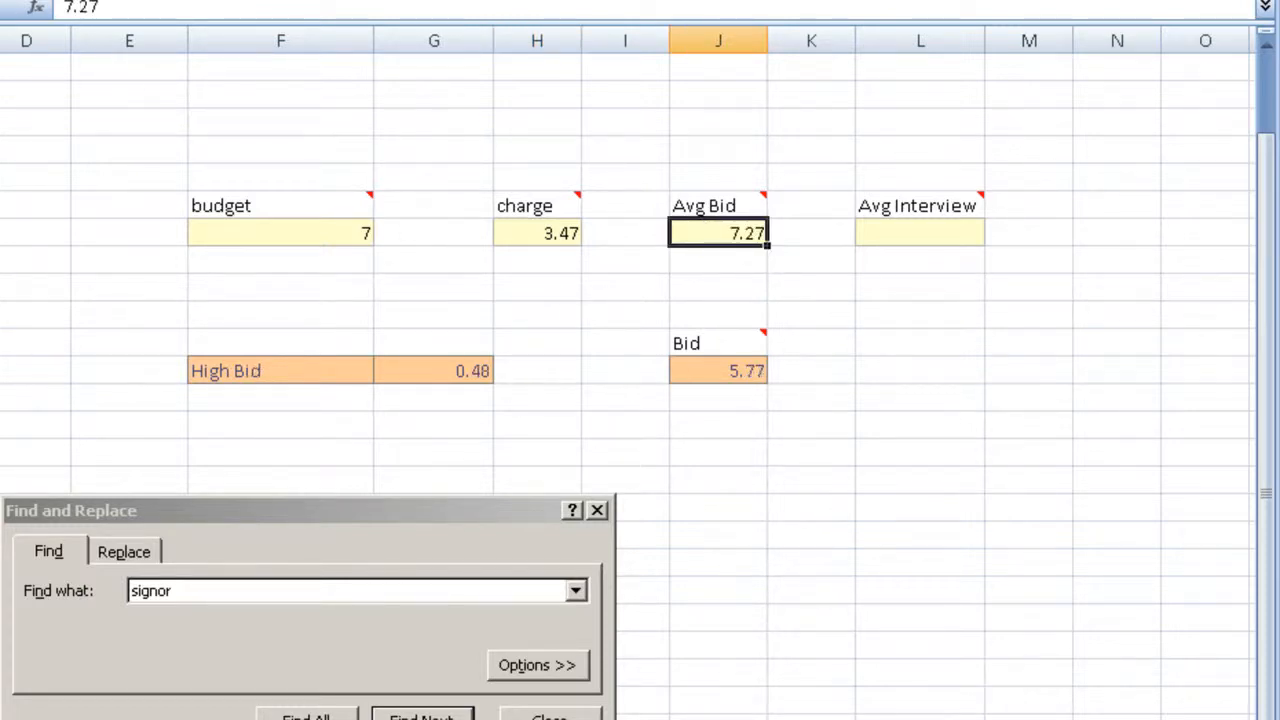
key("ctrl+z")
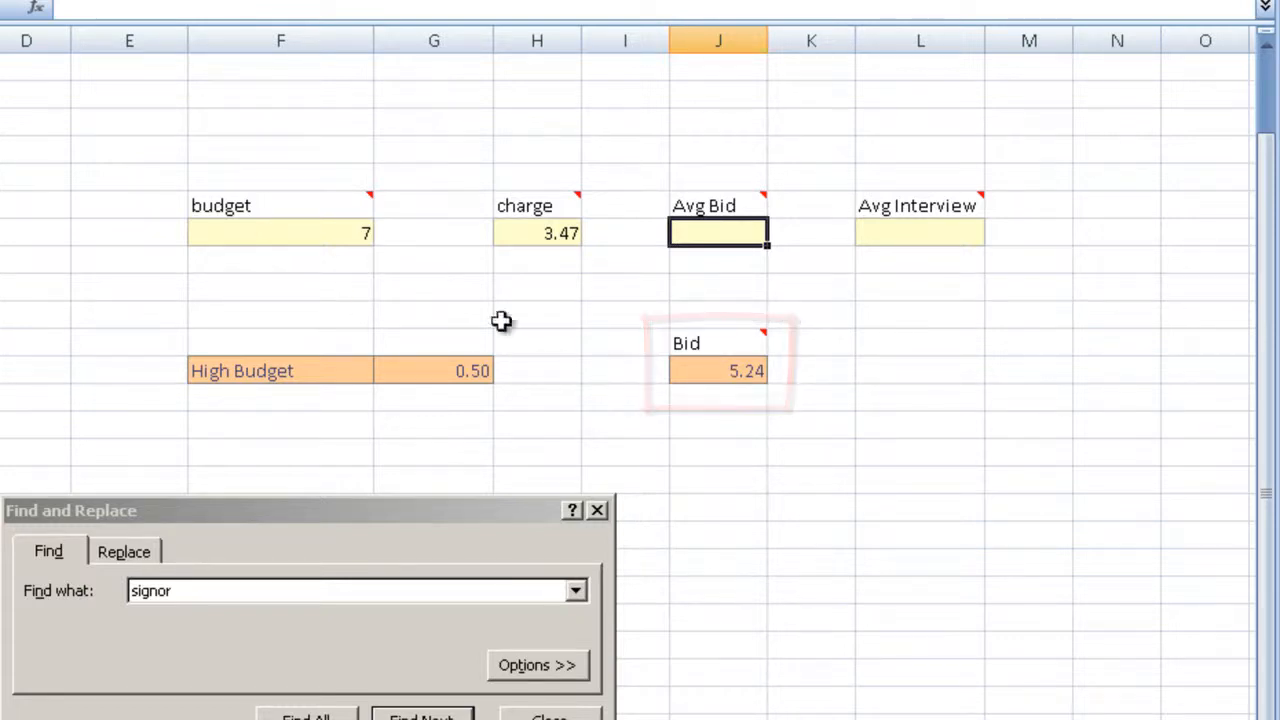
key("ctrl+y")
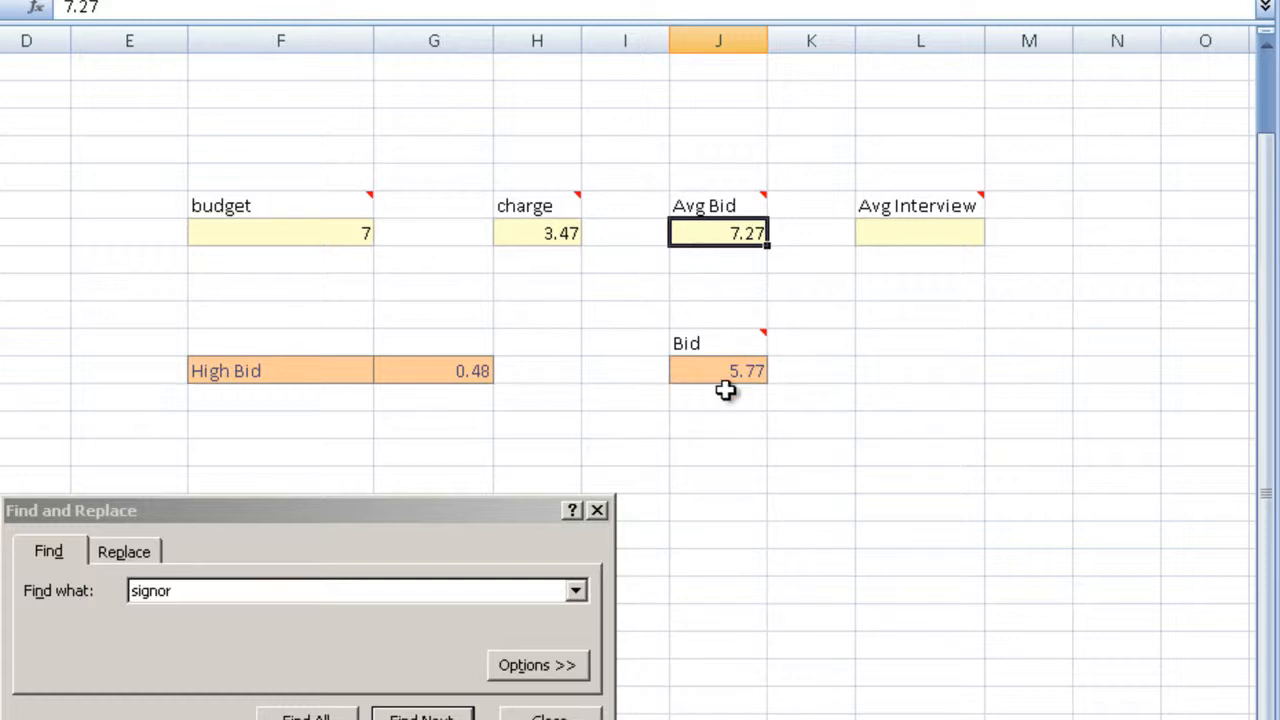
Step: Enter 5.24 as the Avg Interview value and review the recalculated bid
left_click(922, 232)
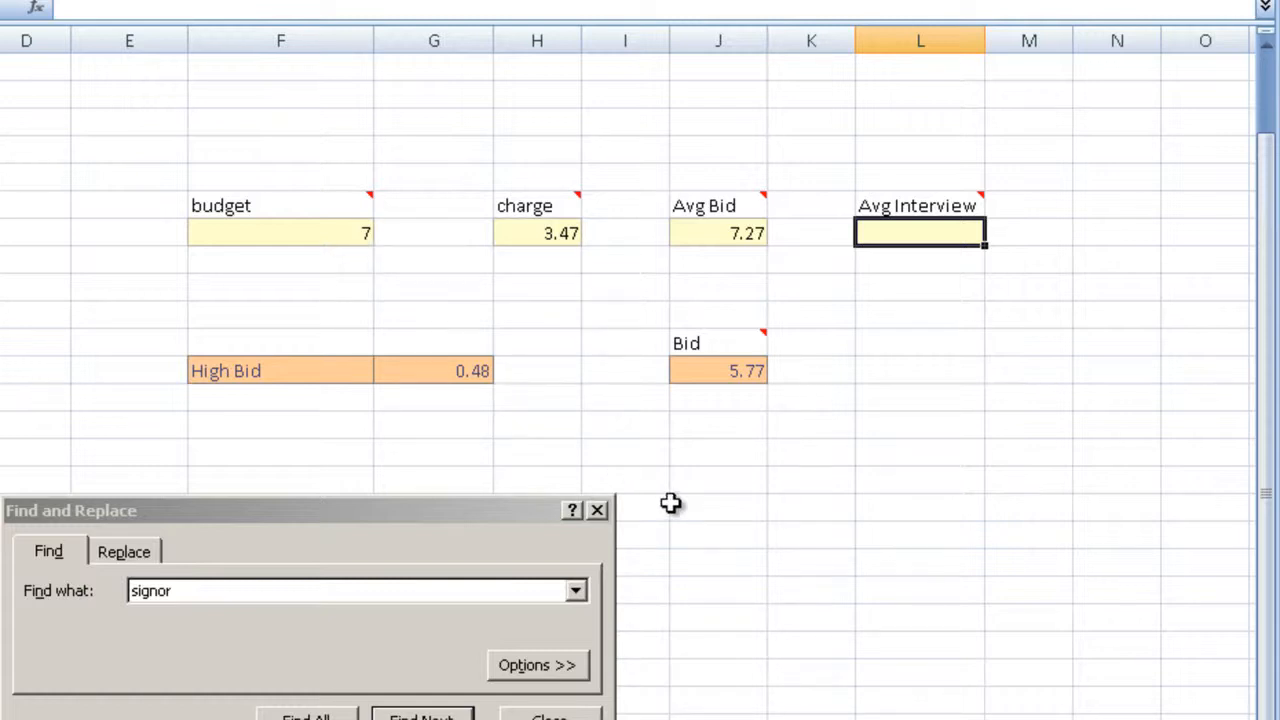
type("5.24")
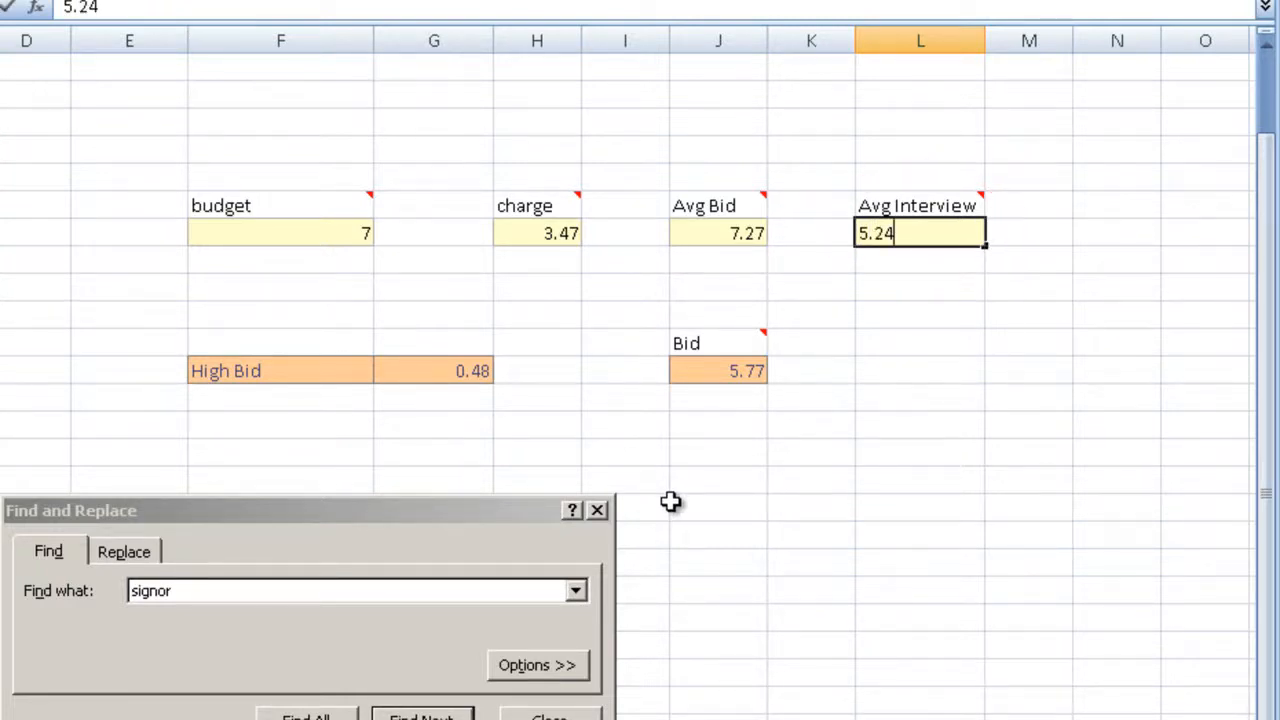
key("Return")
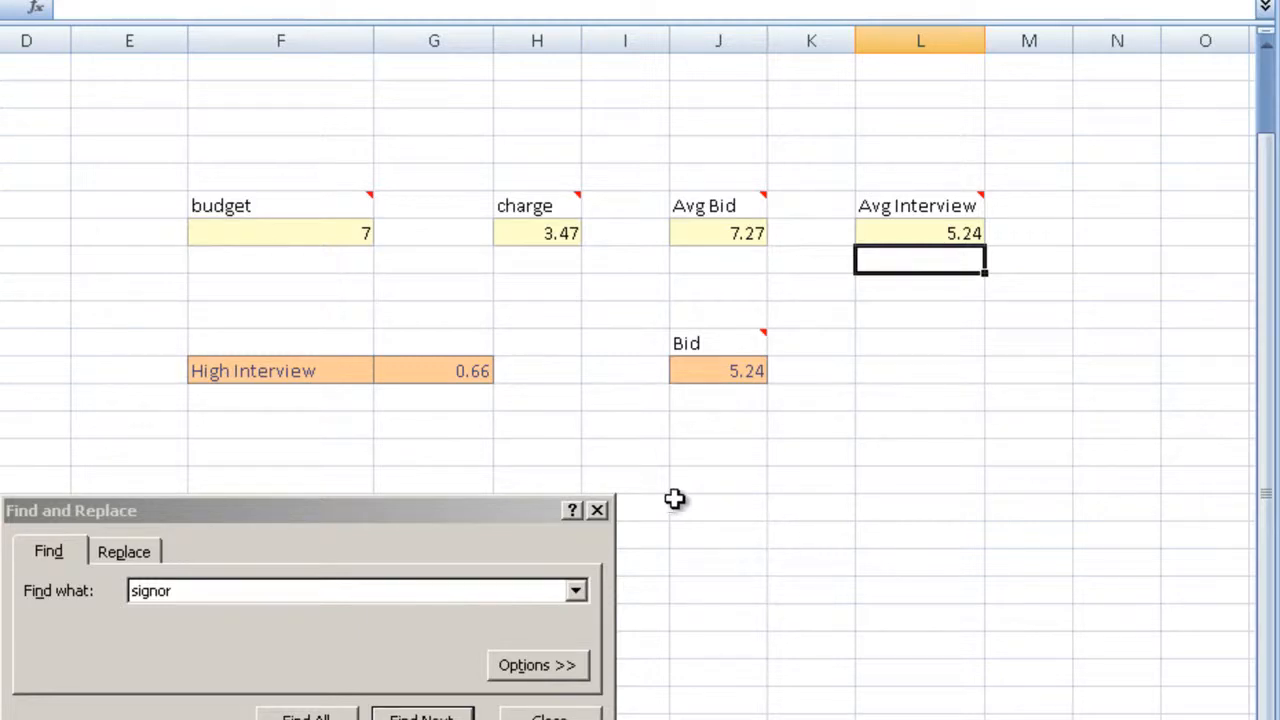
left_click(752, 447)
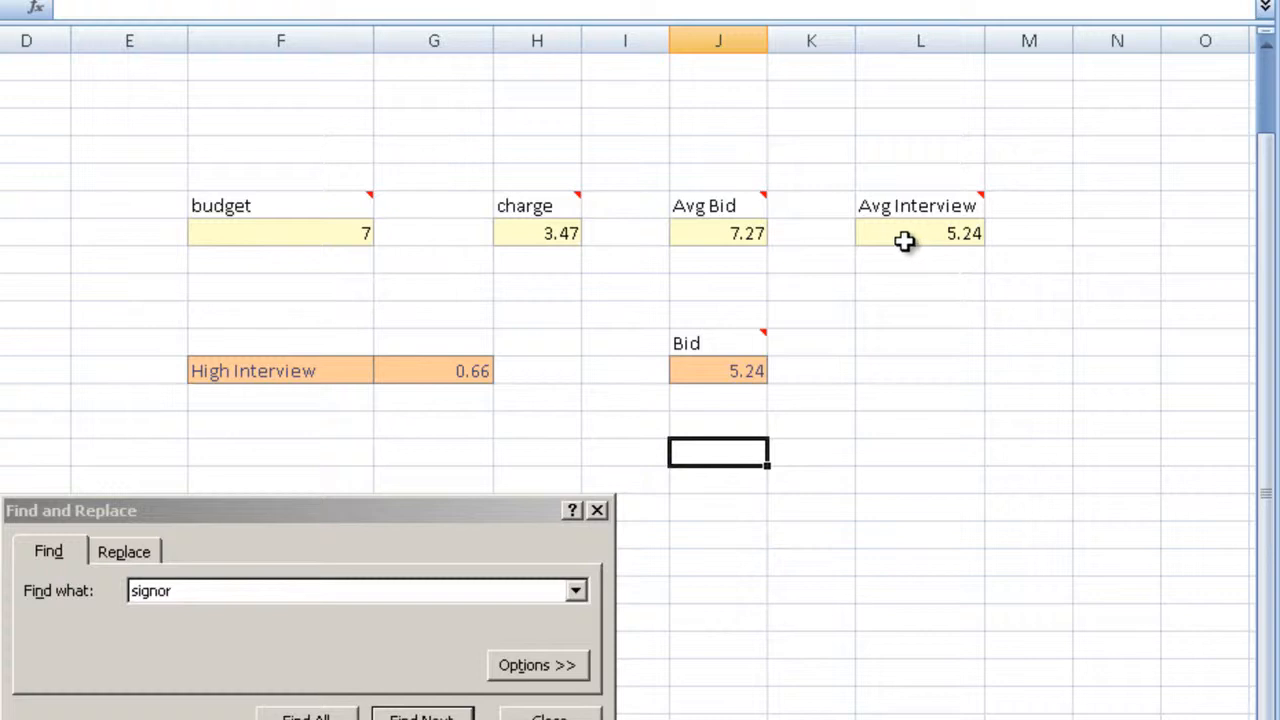
left_click(870, 425)
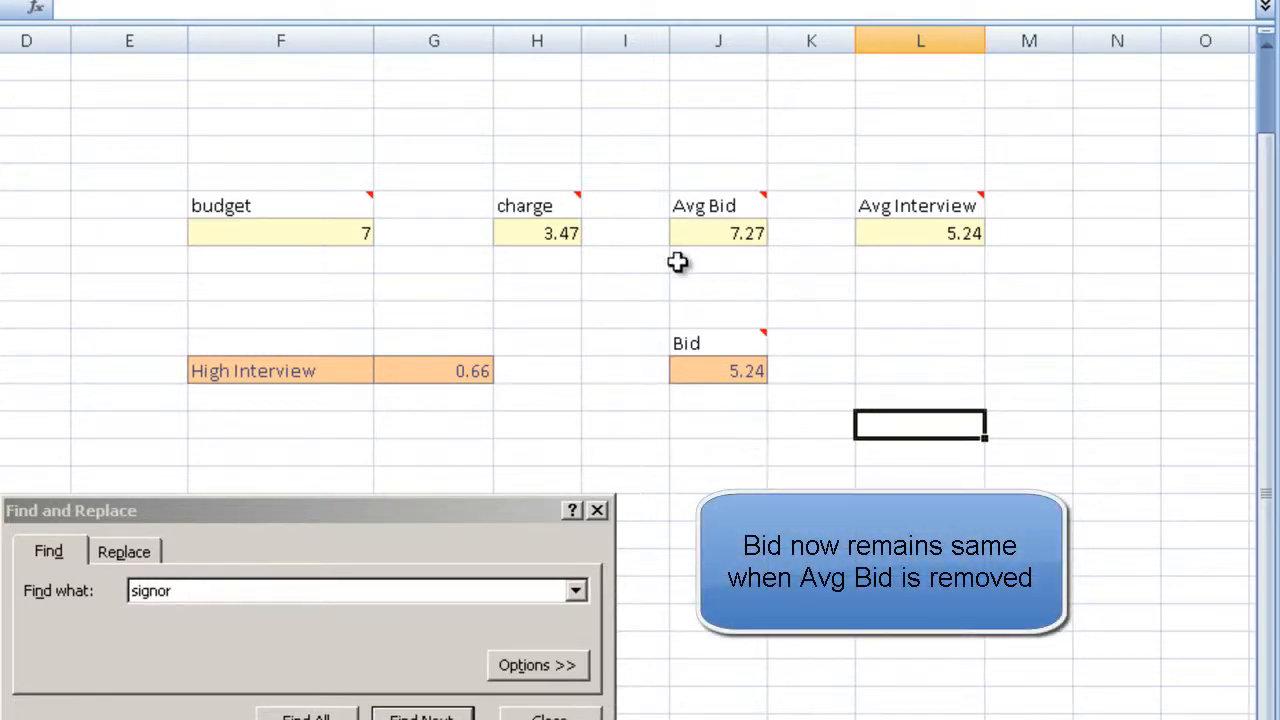
Step: Clear the Avg Bid and budget values to test how each affects the calculated bid
left_click(735, 256)
key("Up")
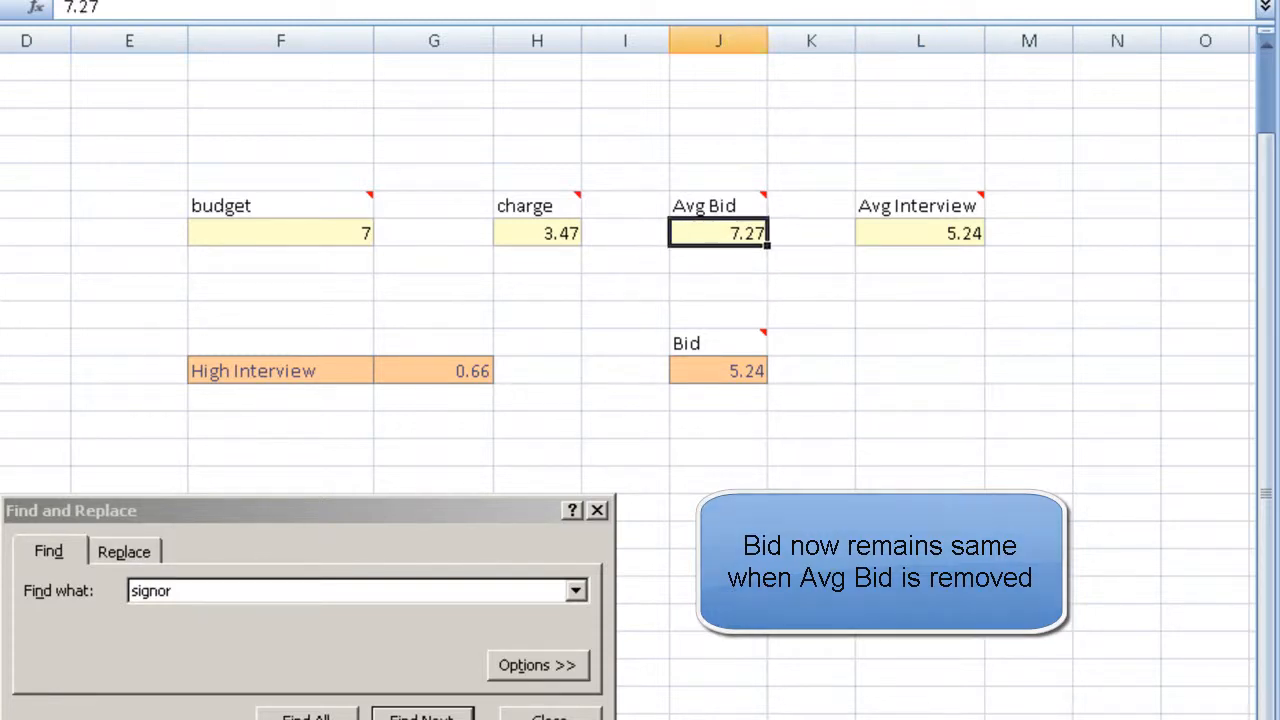
key("Delete")
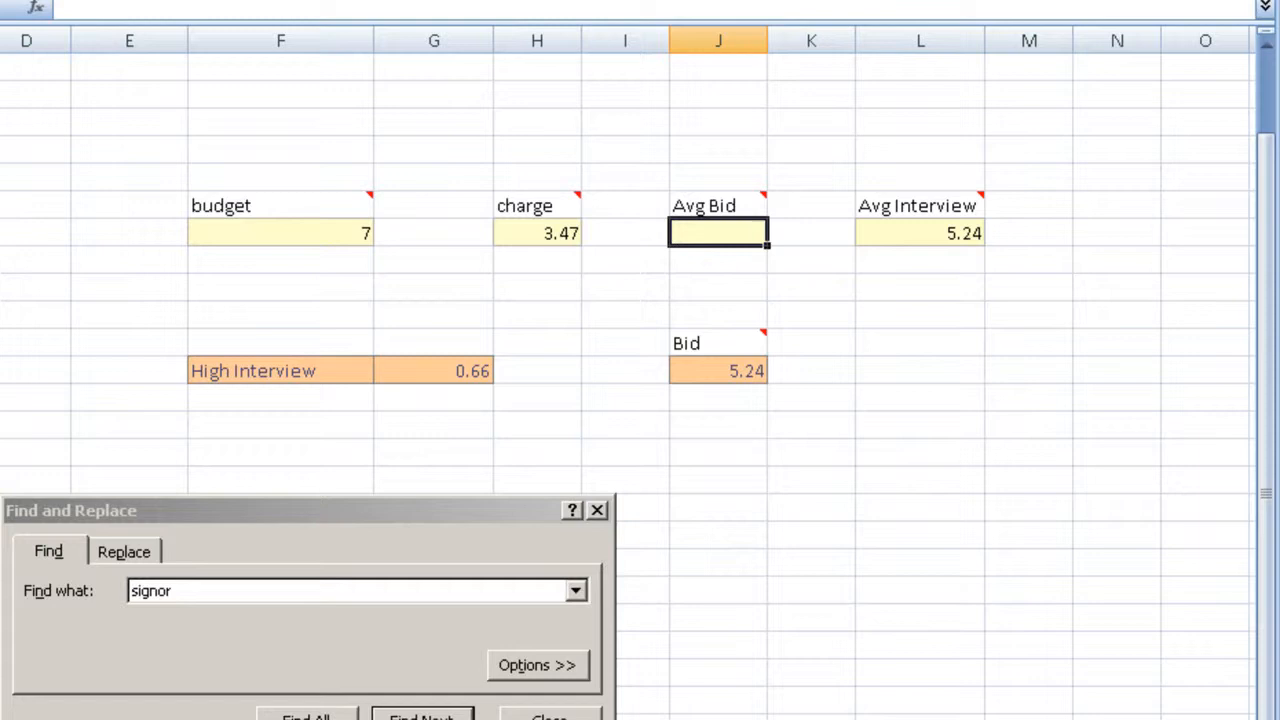
left_click(337, 228)
key("Delete")
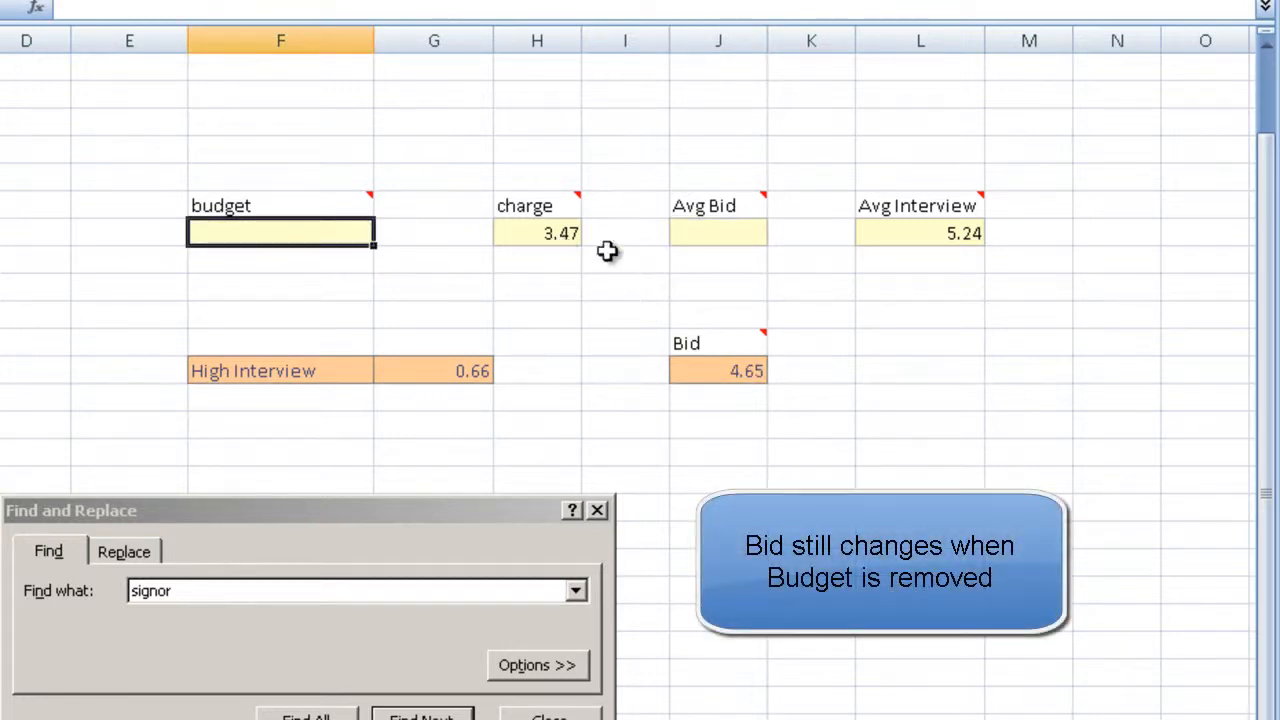
Step: Set the budget back to 7 and check how the calculated bid responds
left_click(840, 312)
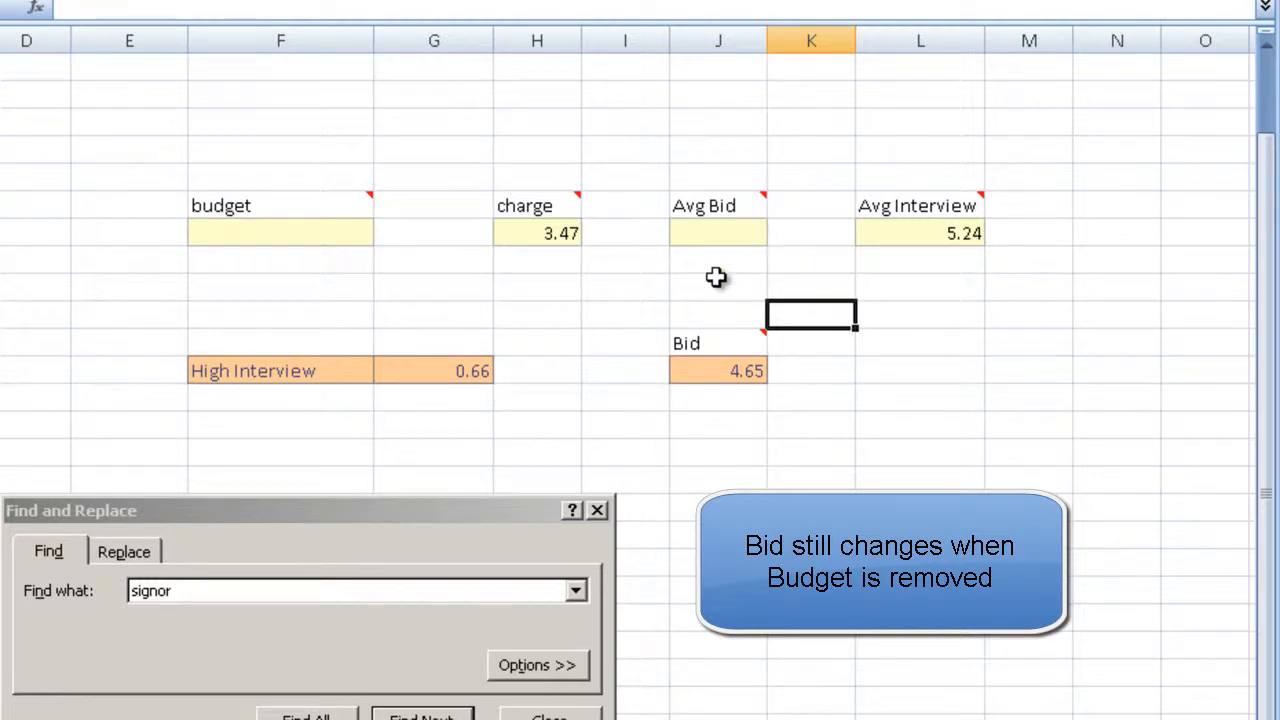
left_click(357, 238)
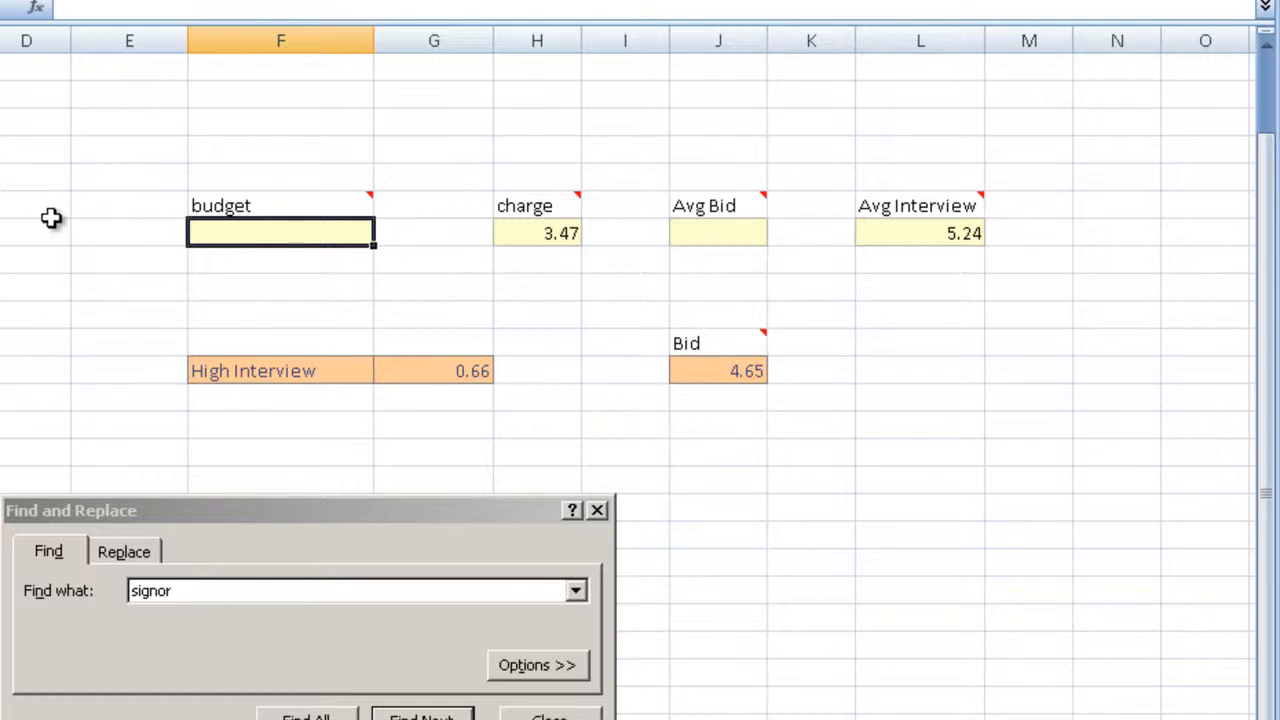
type("7")
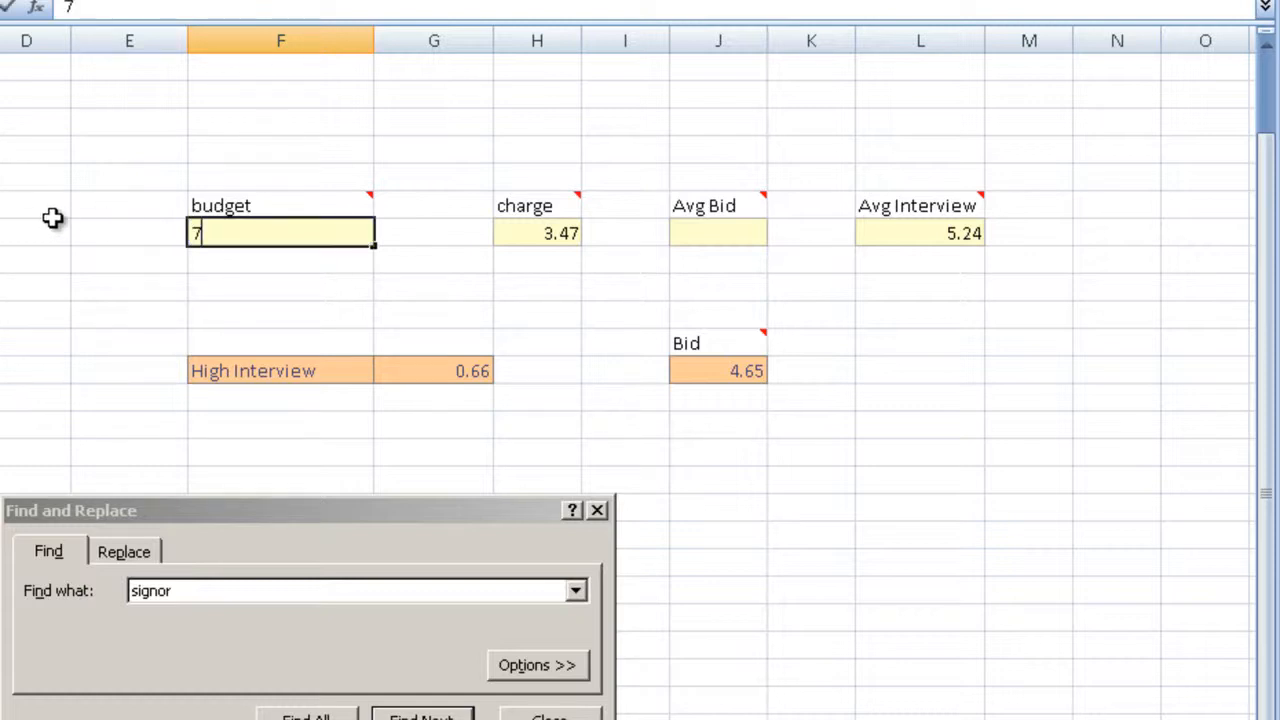
key("Return")
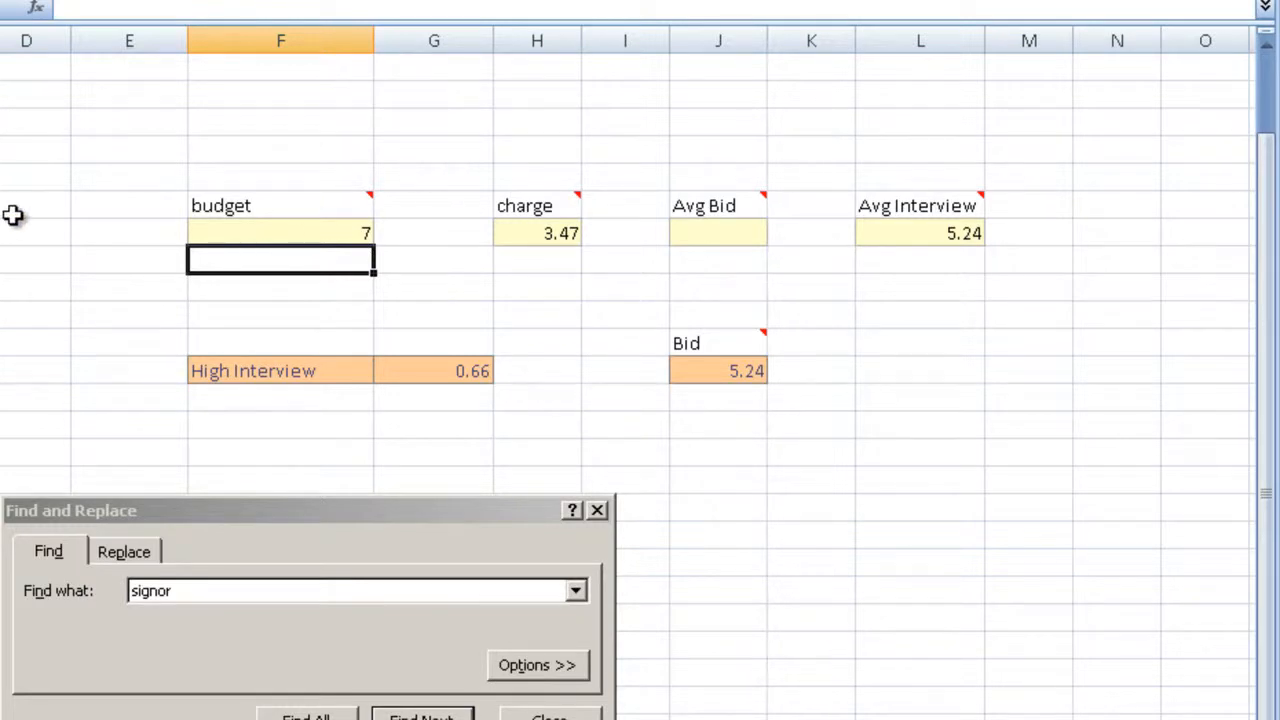
left_click(323, 229)
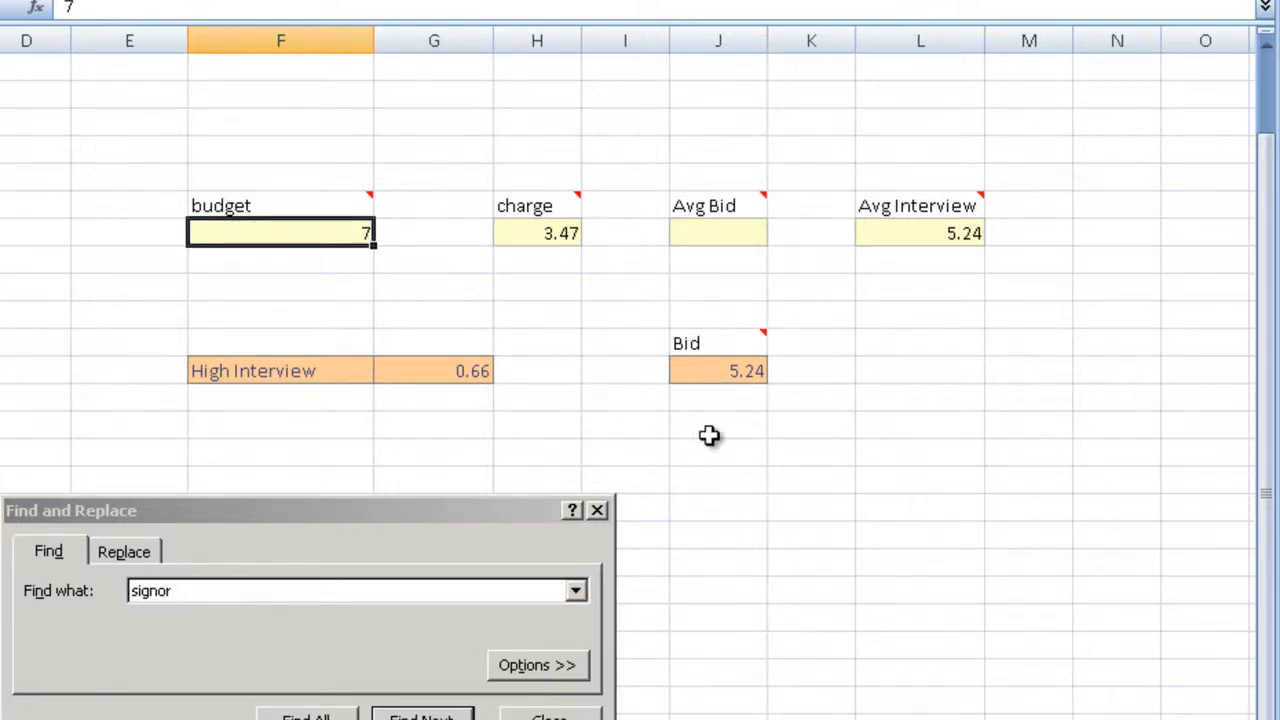
Step: Set the Avg Interview value to 10 and review the recalculated bid and its formula
left_click(937, 238)
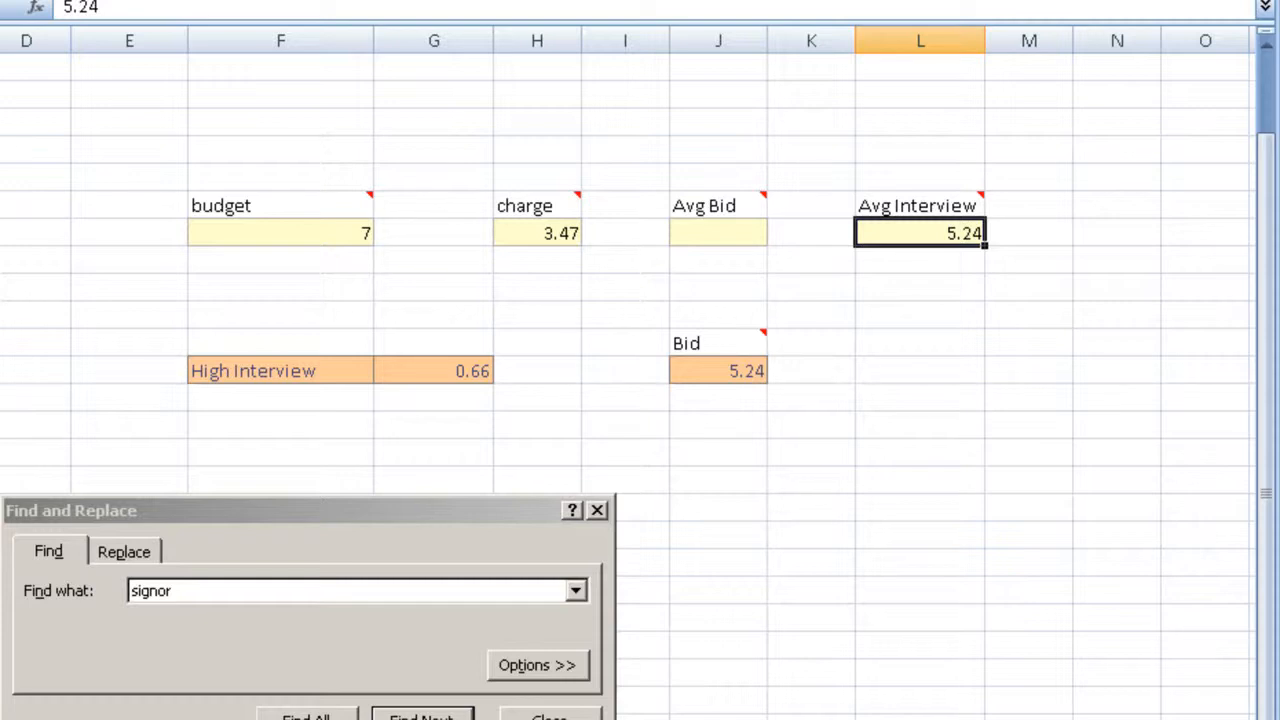
type("7")
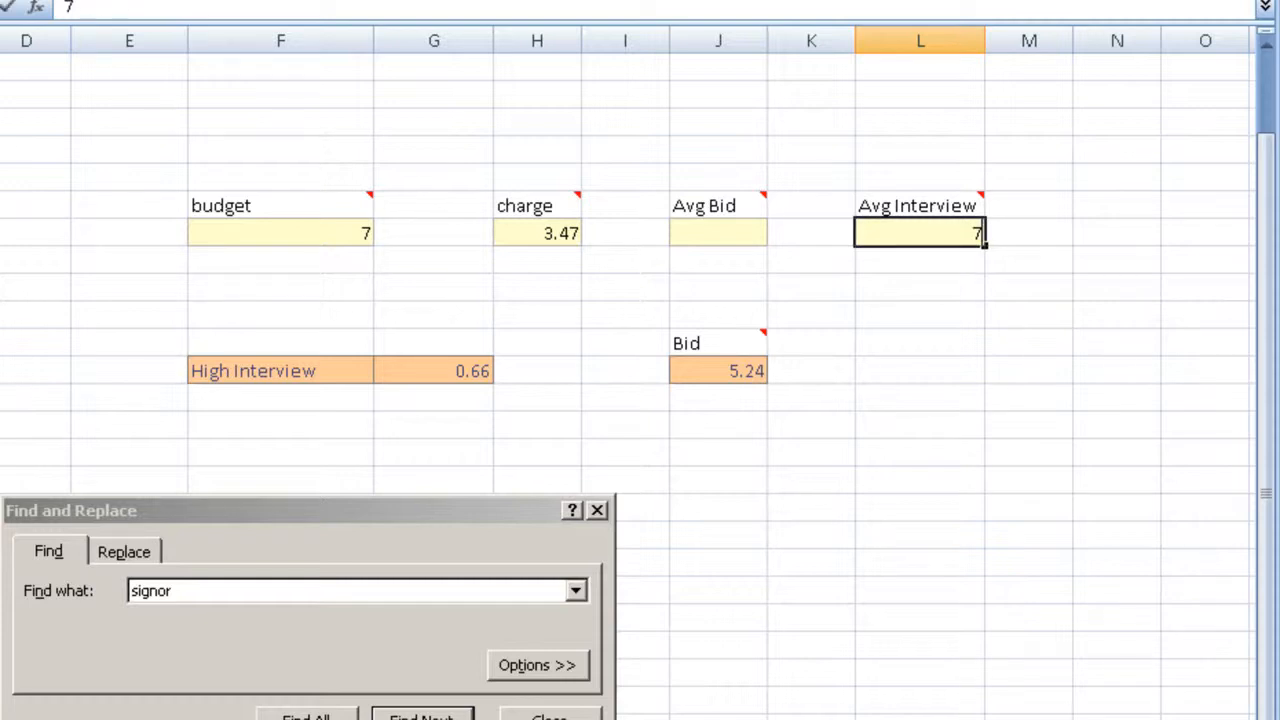
type(".")
left_click_drag(960, 230, 1013, 232)
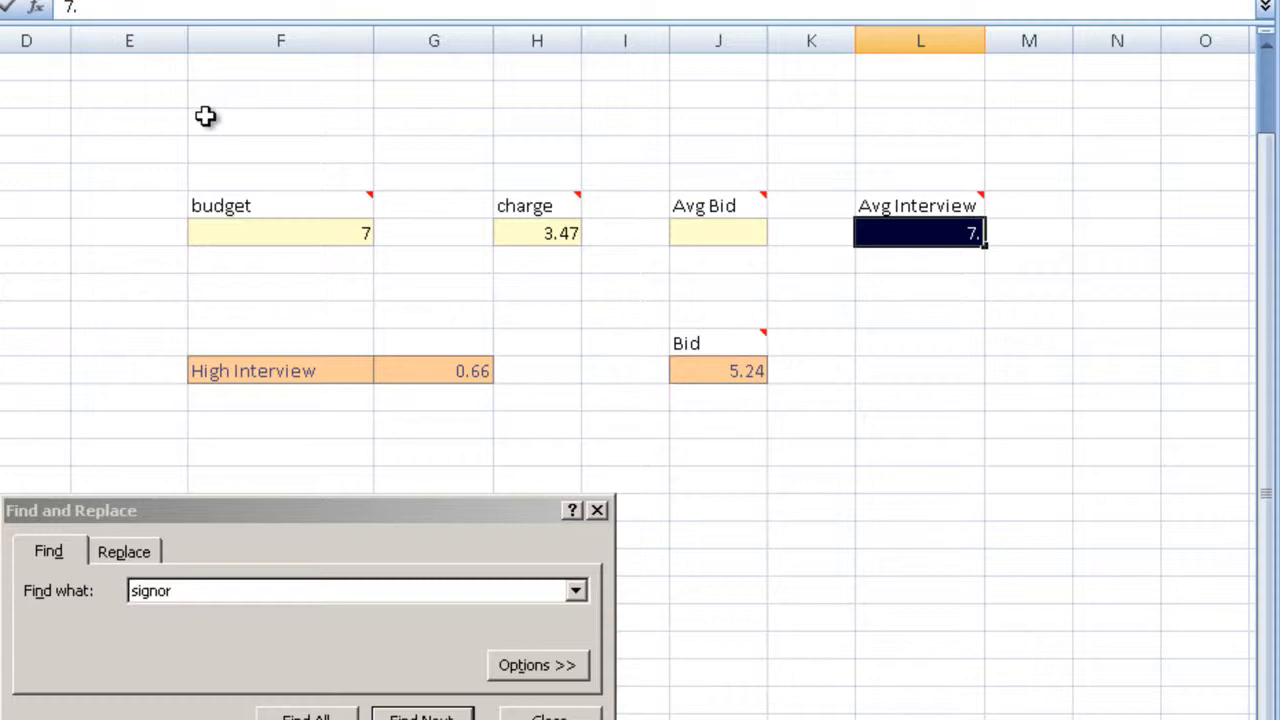
type("10")
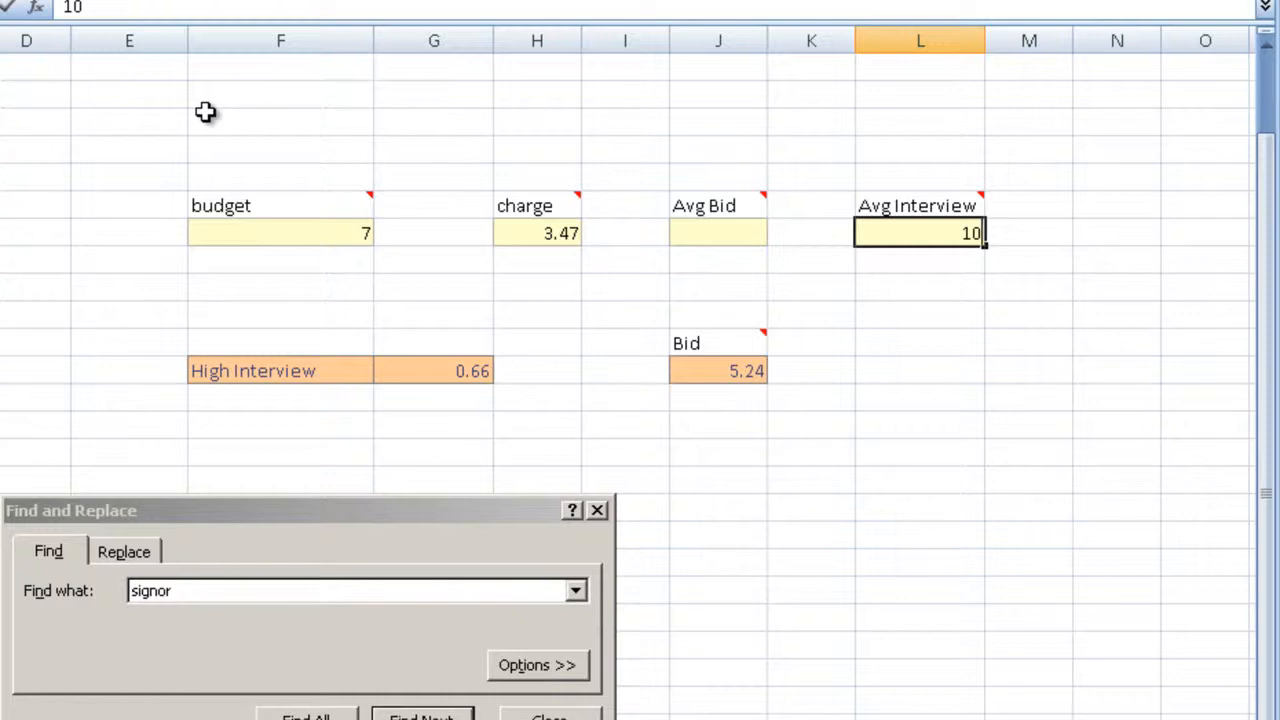
key("Return")
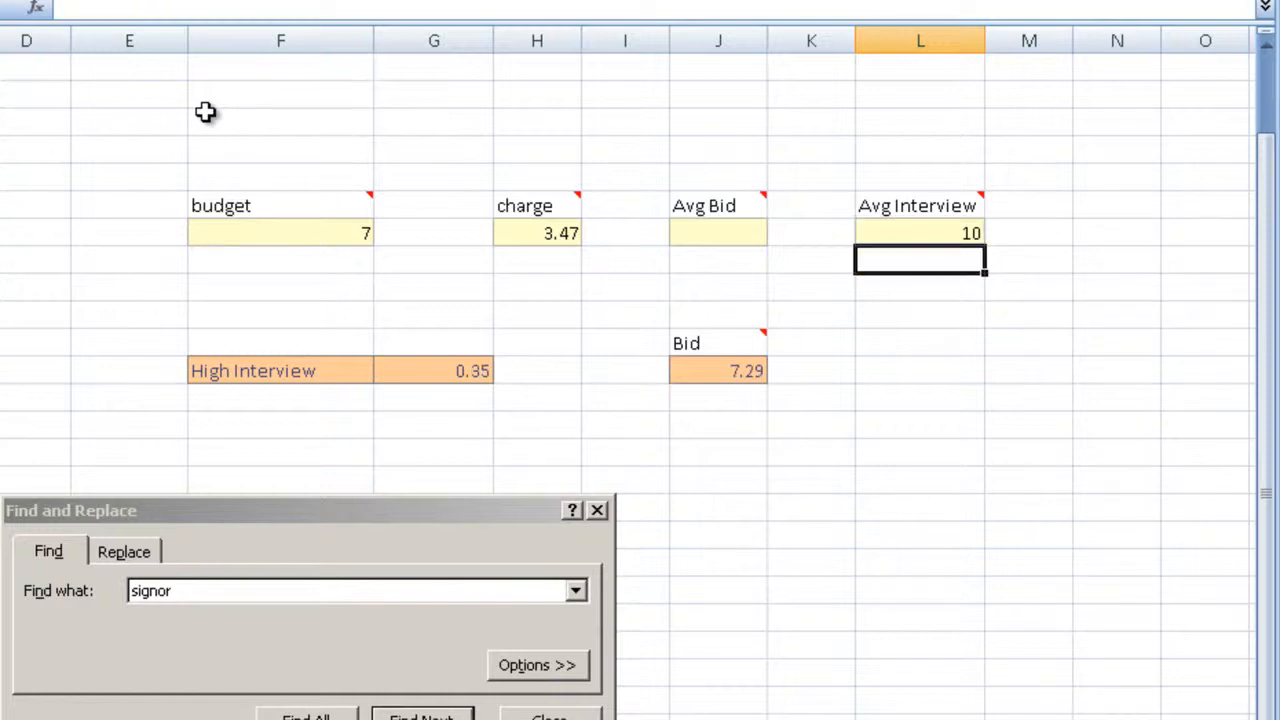
left_click(926, 234)
left_click(885, 400)
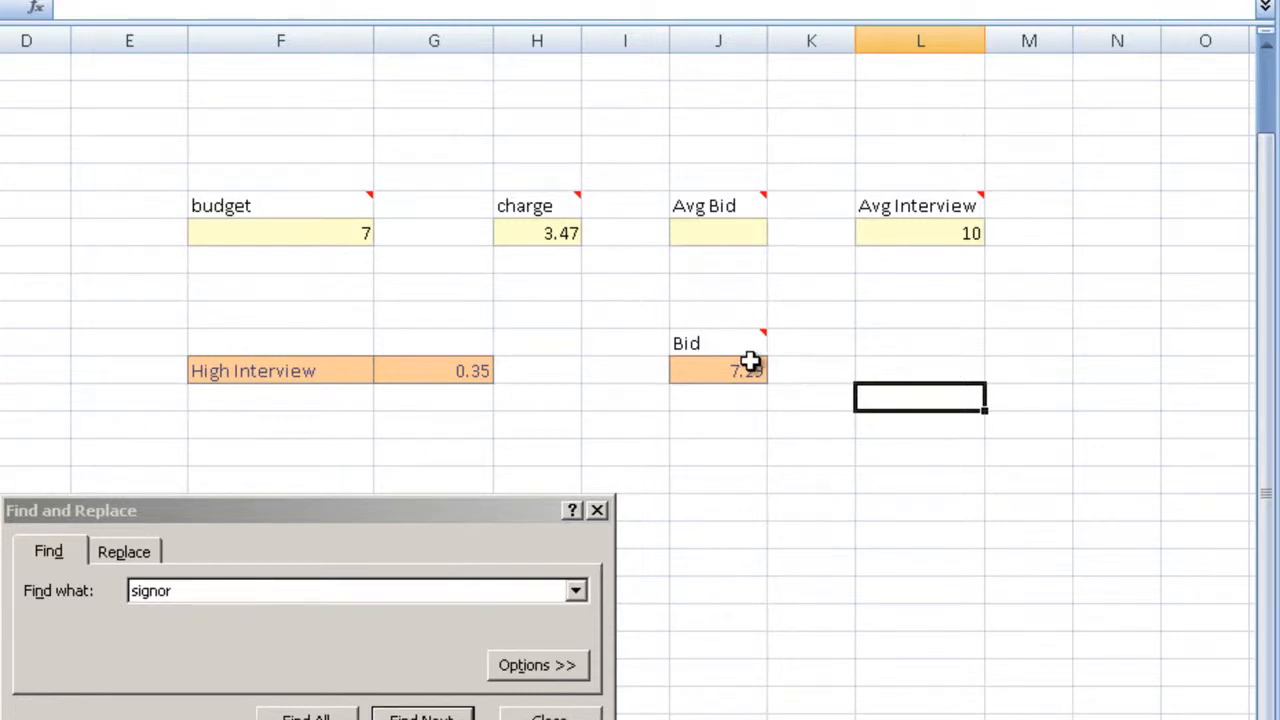
left_click(722, 374)
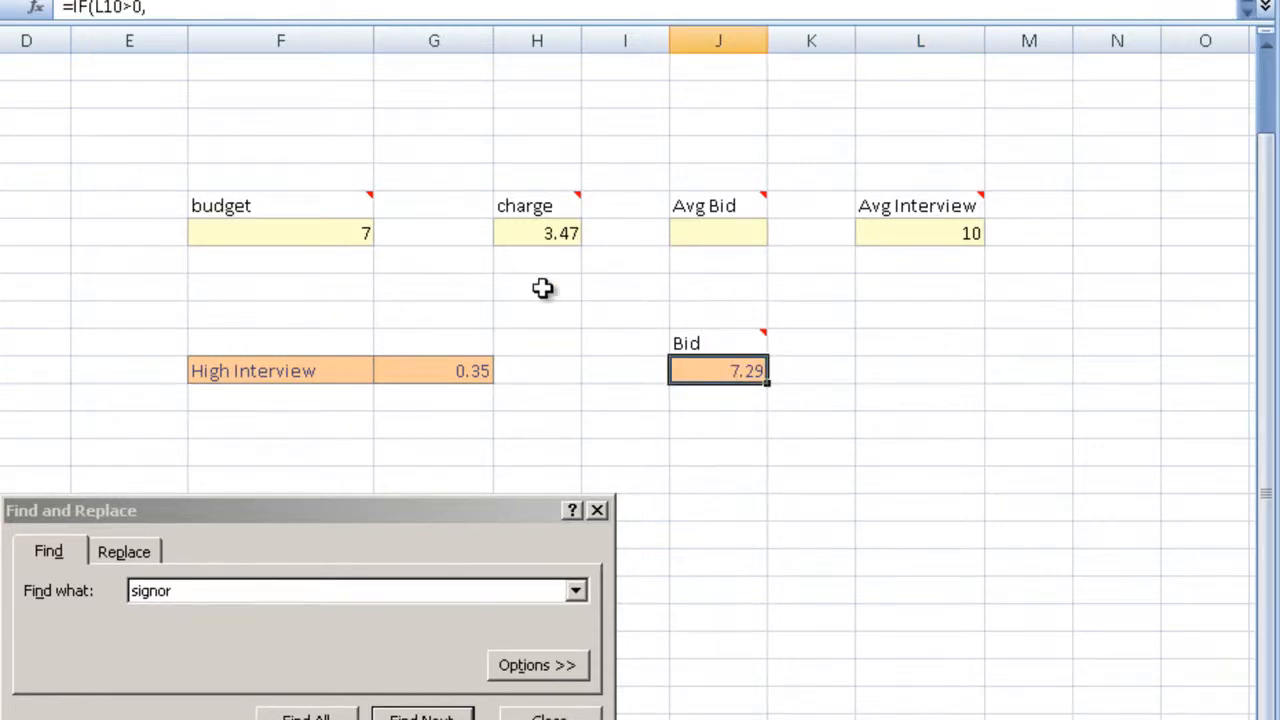
left_click(980, 422)
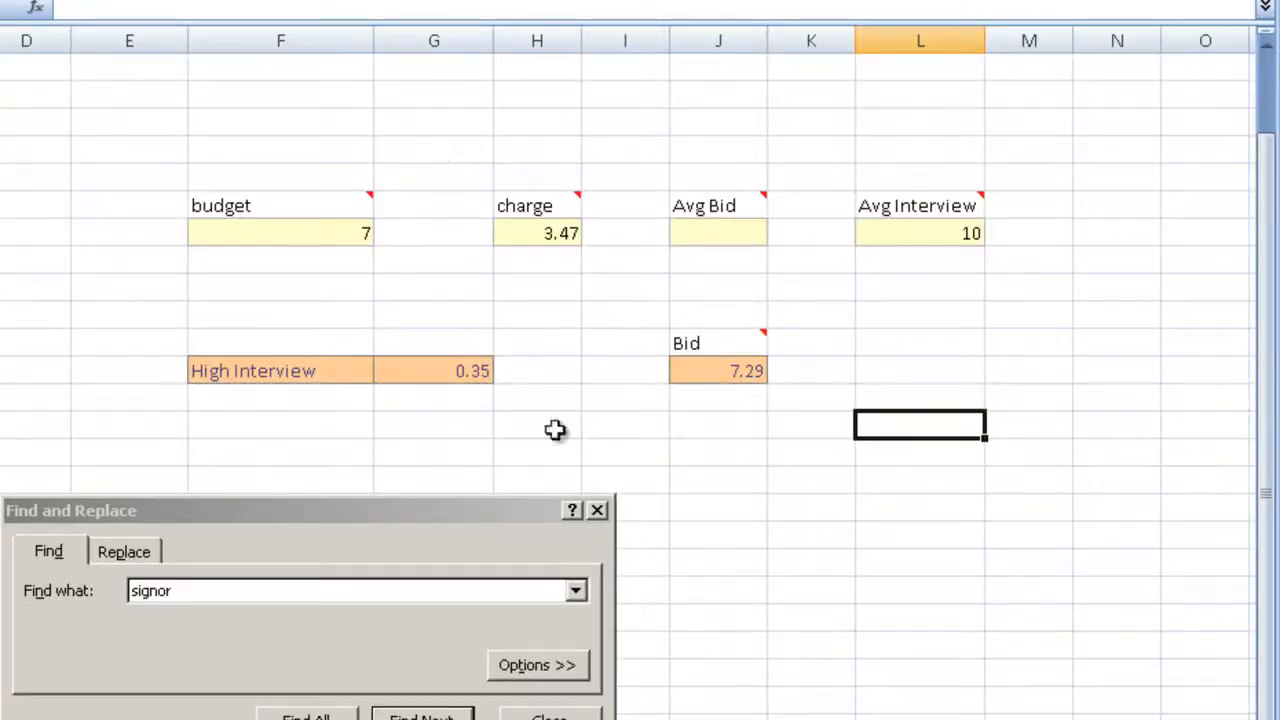
Step: Search the w&t contractors sheet for "resume" and list all matching cells
left_click(544, 236)
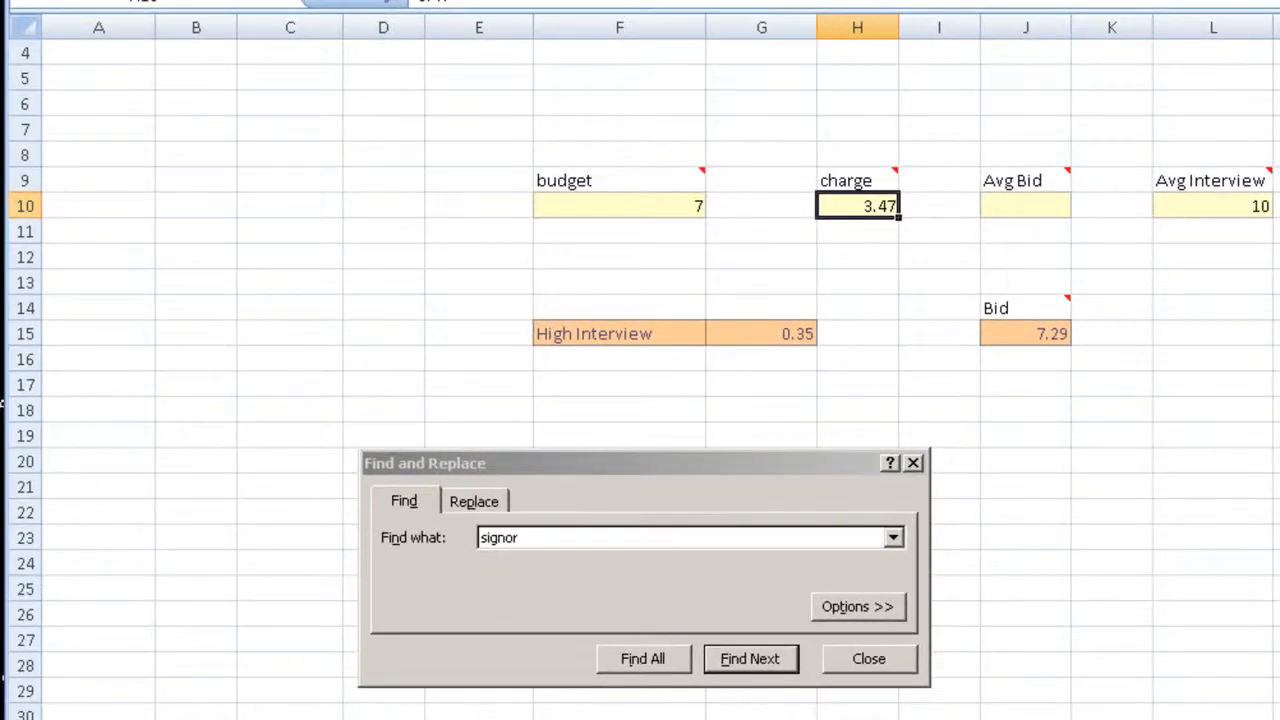
key("Return")
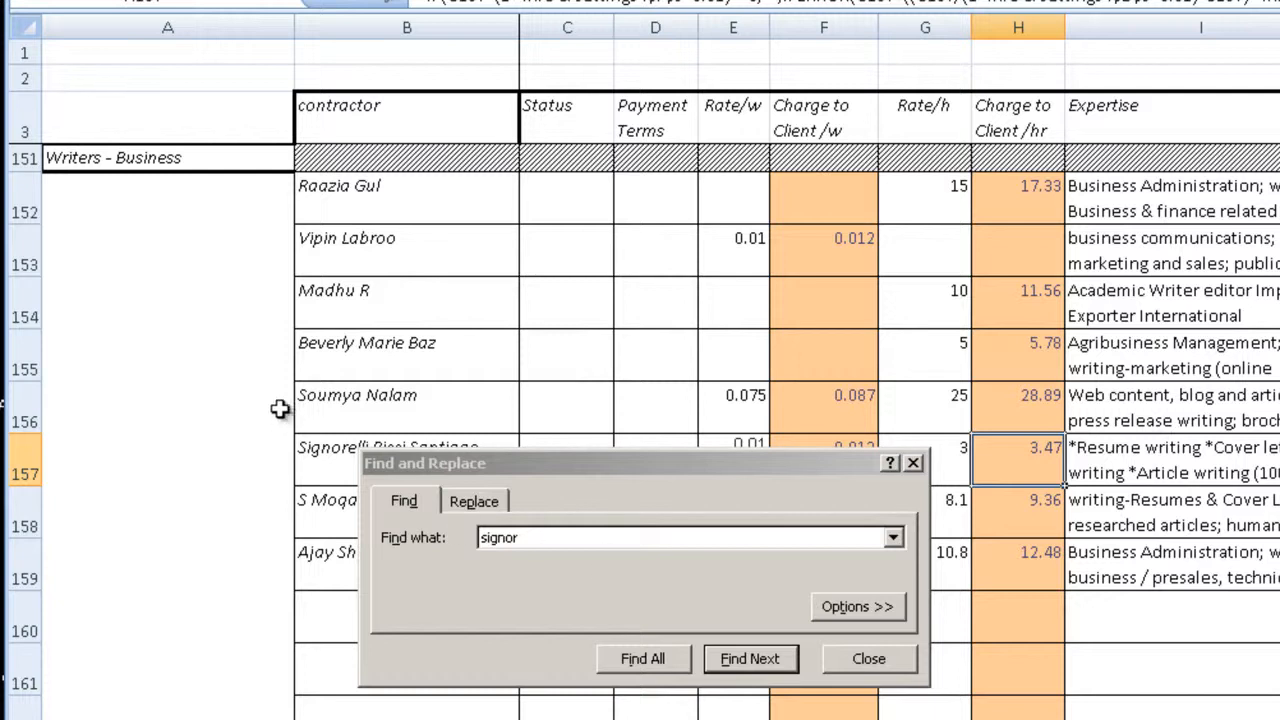
left_click(177, 343)
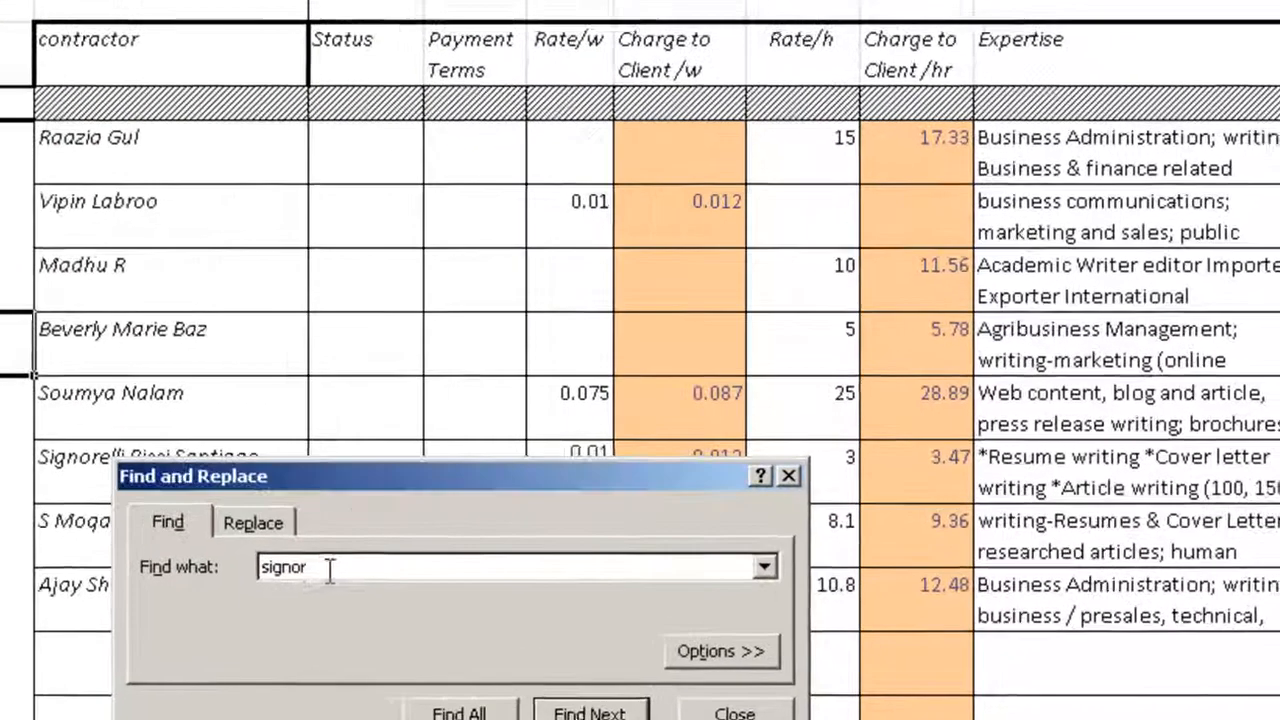
double_click(488, 543)
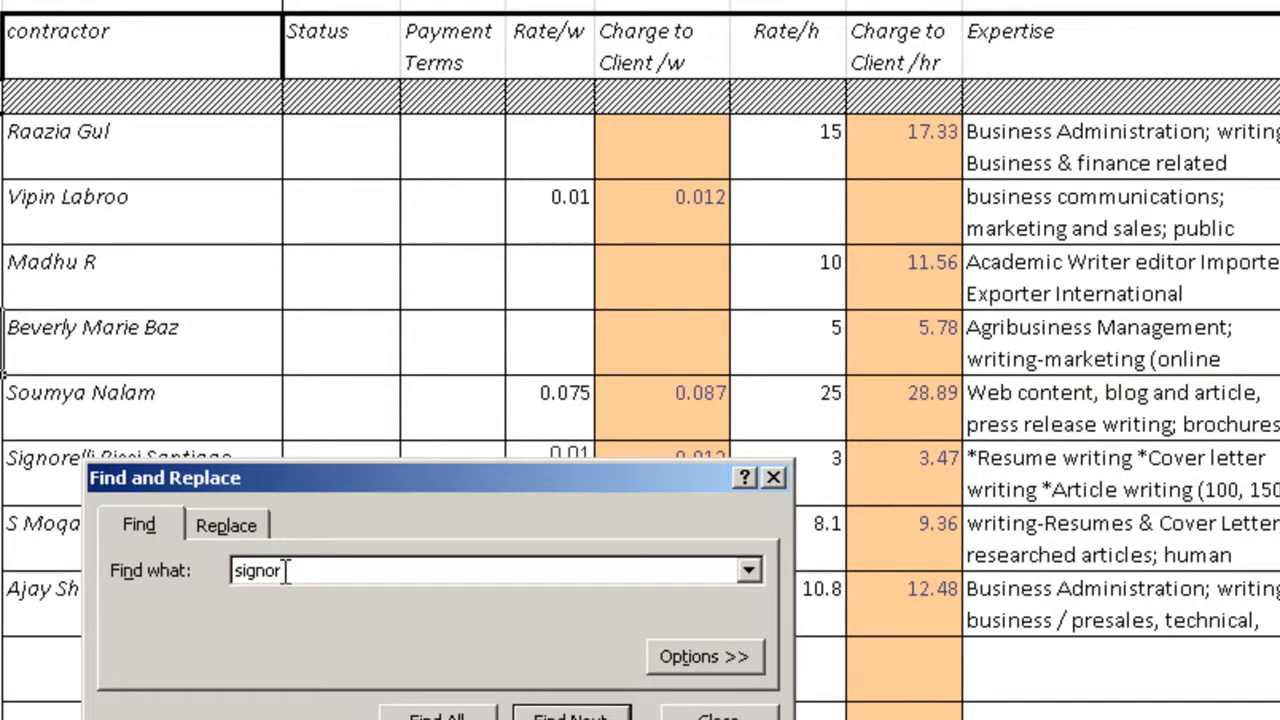
double_click(314, 577)
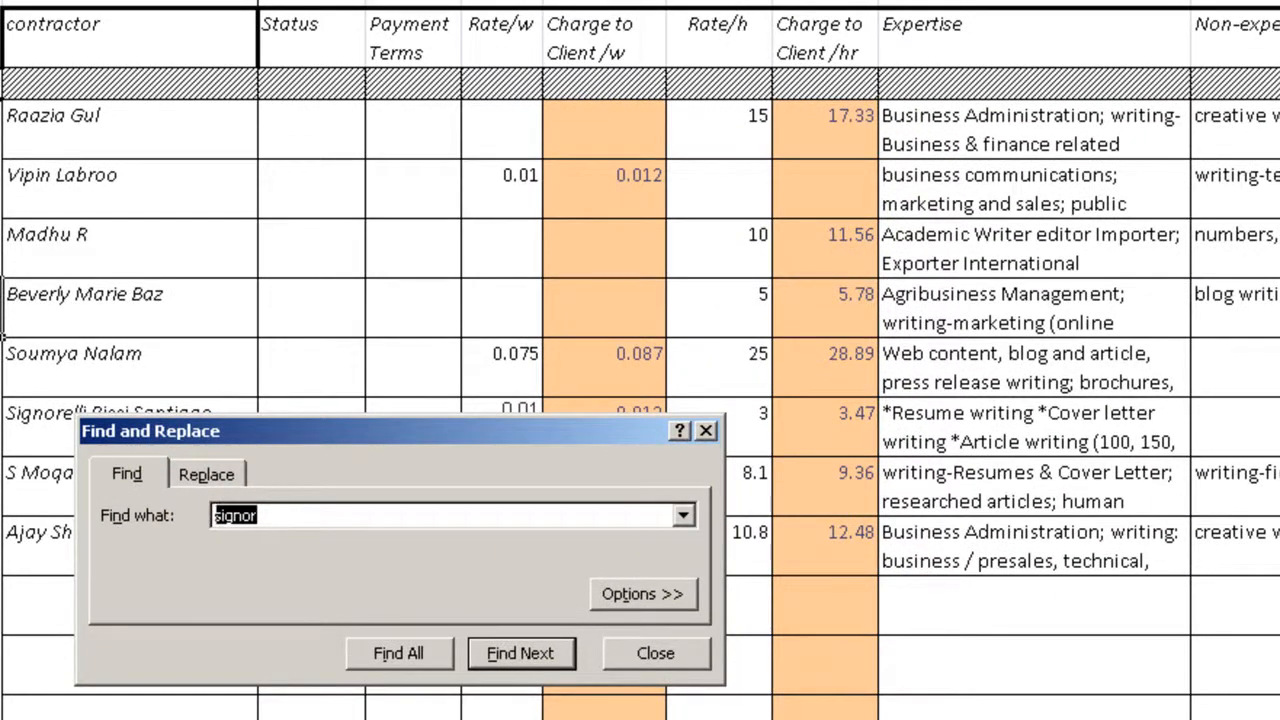
type("resume")
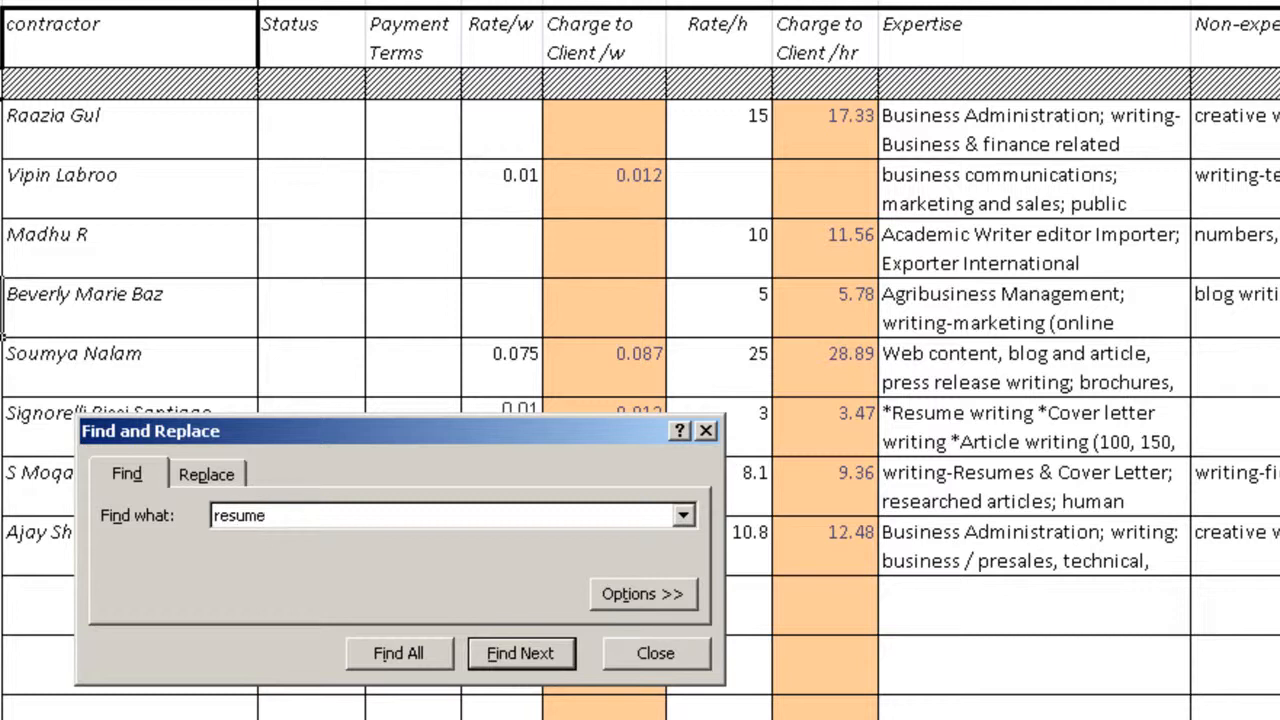
key("Return")
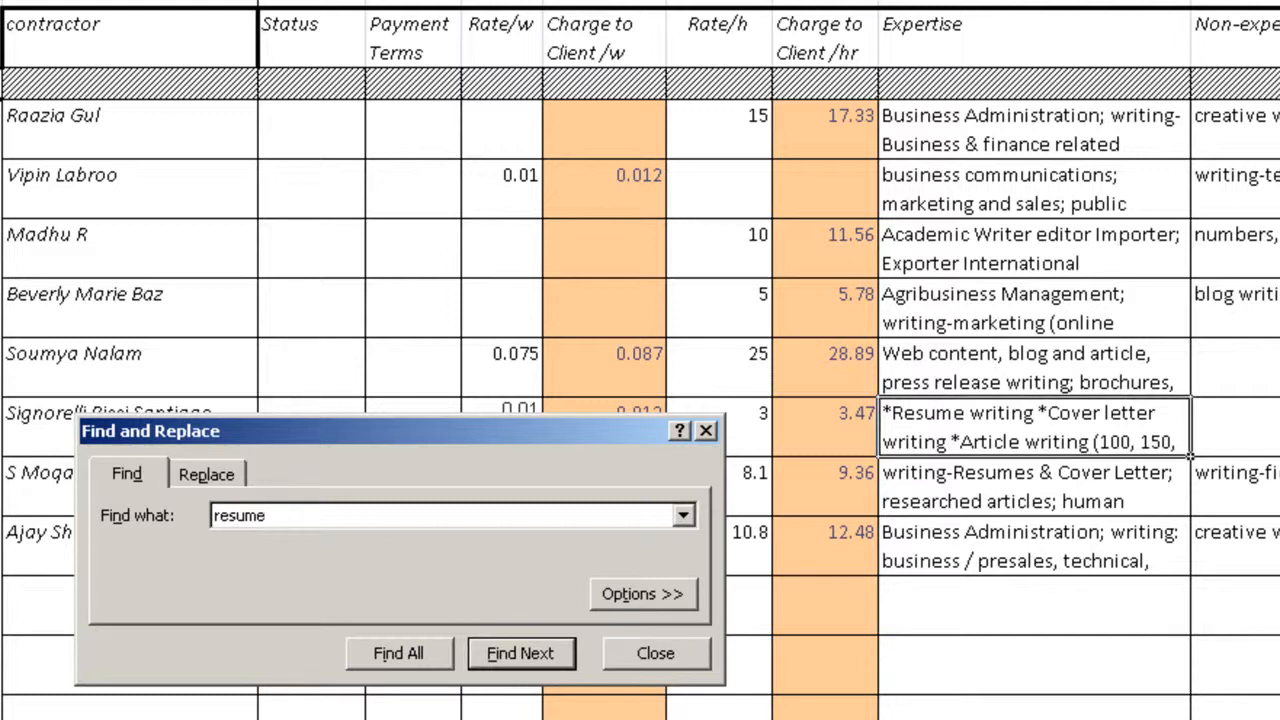
left_click(420, 660)
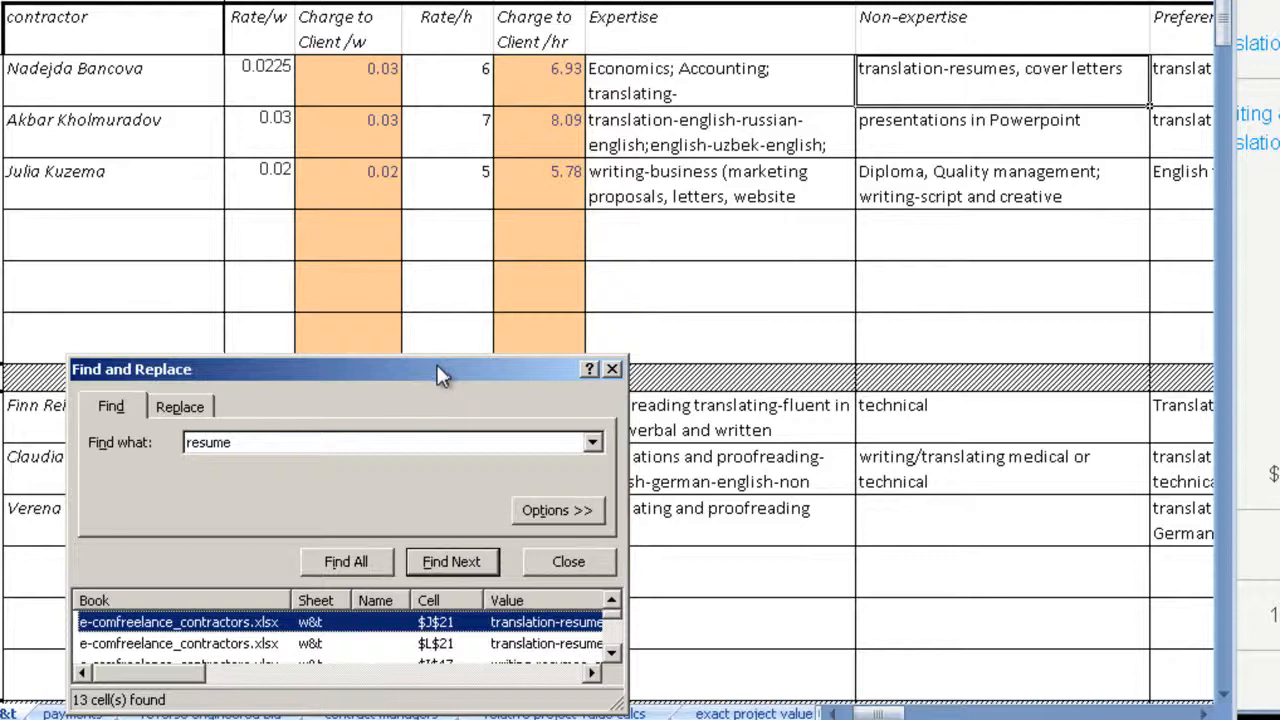
Step: Go to the match in cell K167 from the search results and select that contractor's row
left_click_drag(501, 426, 603, 158)
scroll(655, 456, "down", 1)
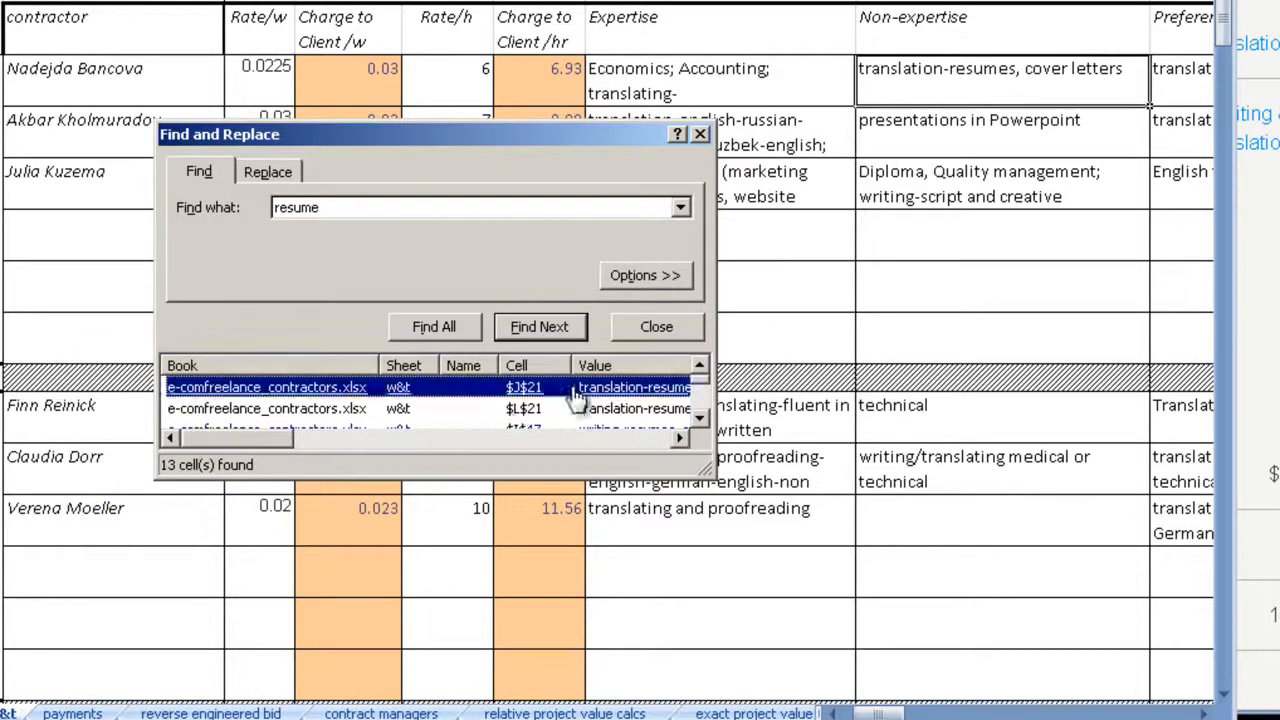
scroll(532, 420, "down", 3)
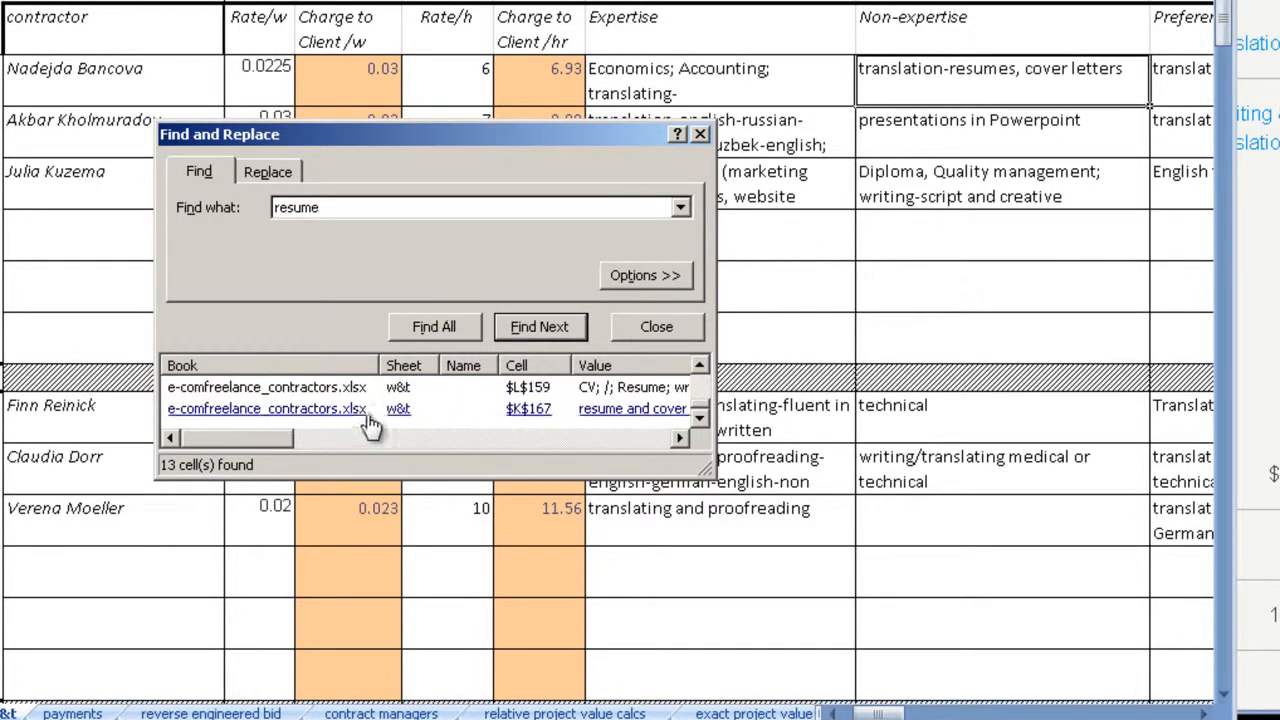
left_click(303, 410)
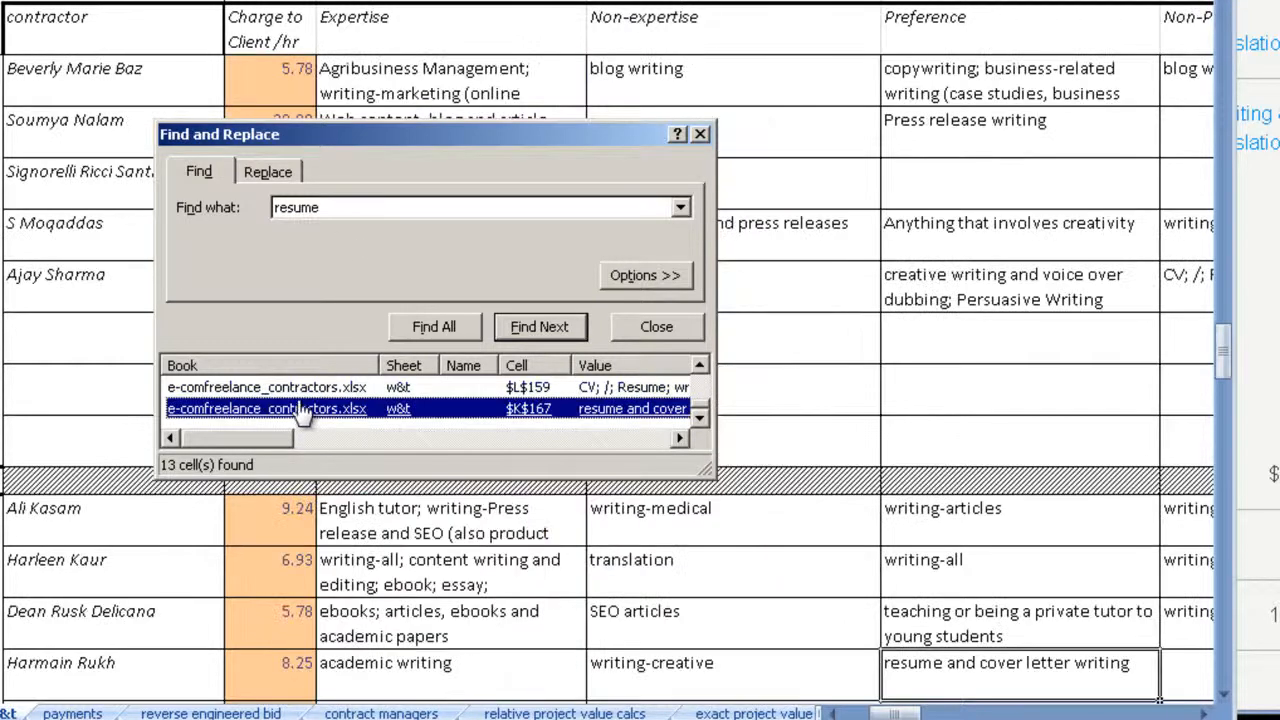
left_click(0, 678)
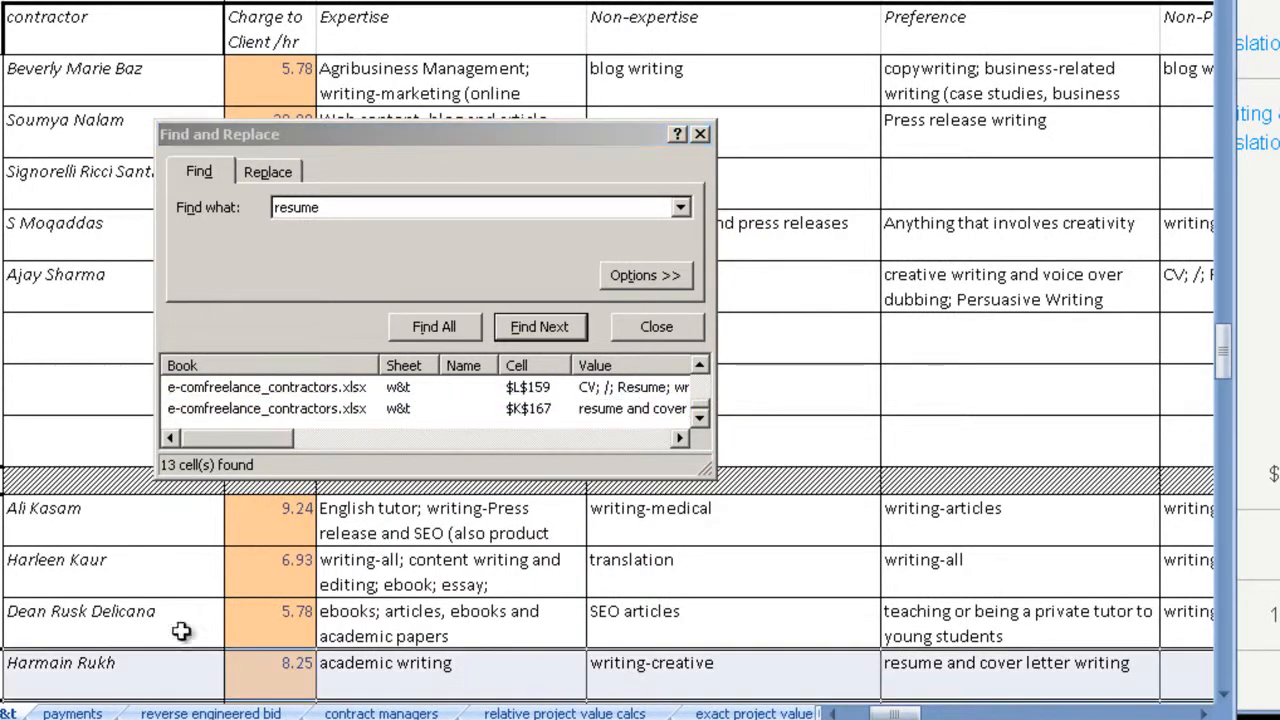
scroll(734, 549, "down", 3)
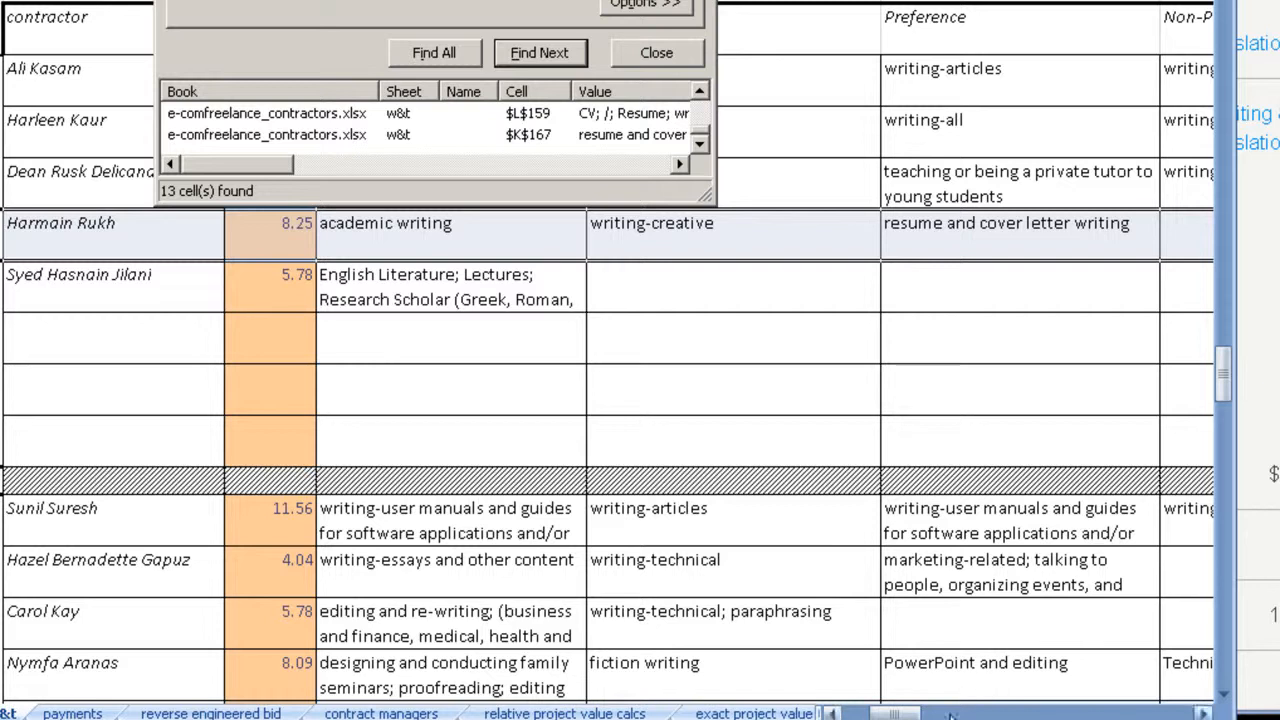
Step: Examine the row 167 contractor's preferences, notes and rates, and highlight the Charge to Client /hr column
left_click(893, 692)
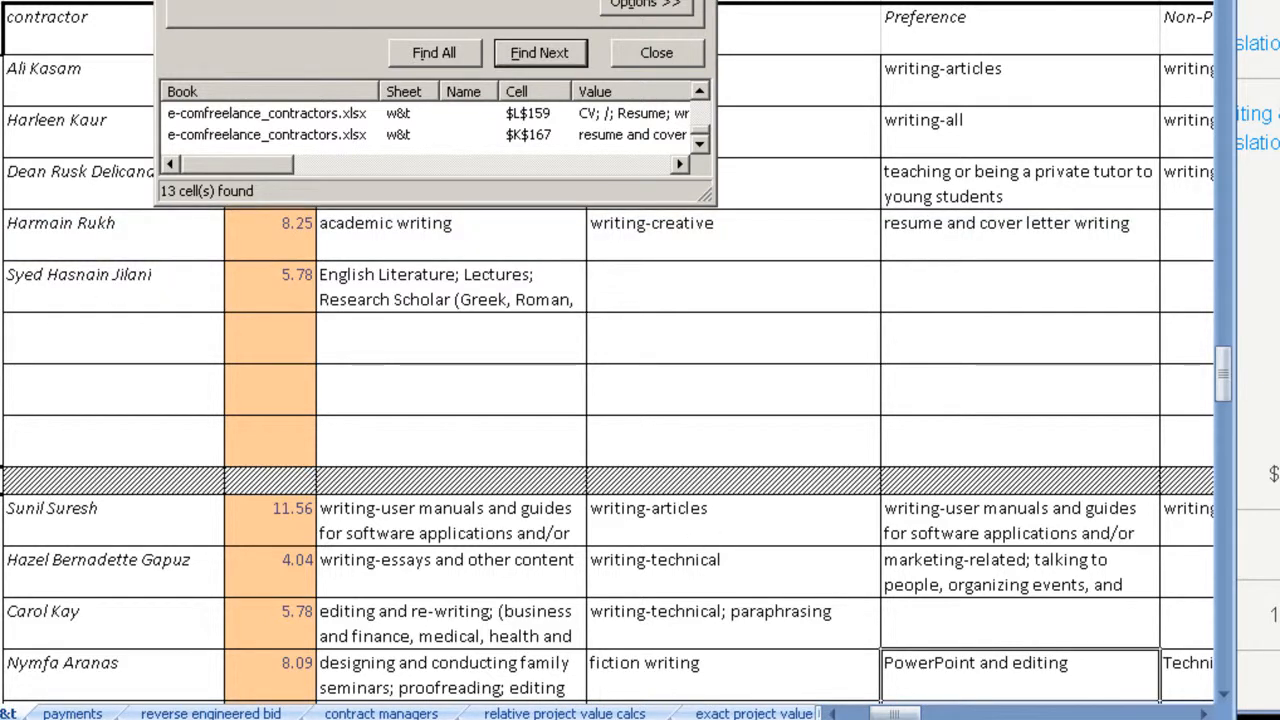
left_click(1201, 713)
left_click(1201, 713)
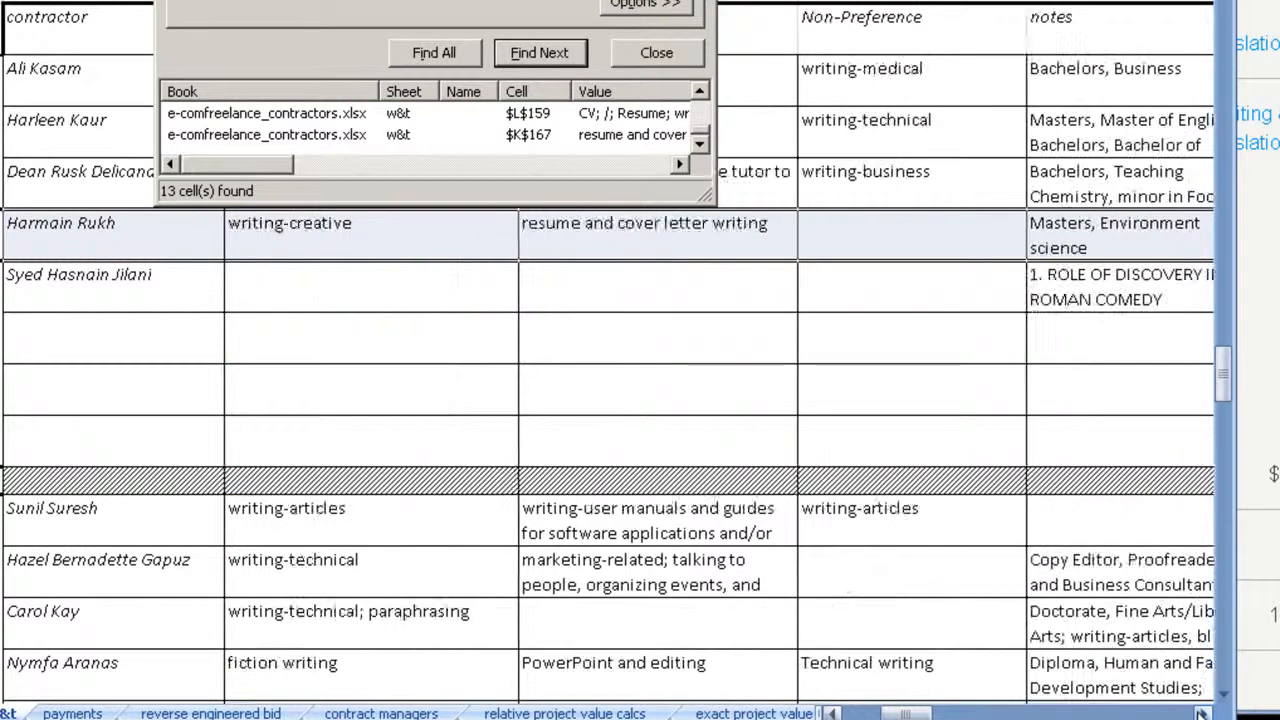
left_click(1201, 713)
left_click_drag(910, 714, 868, 714)
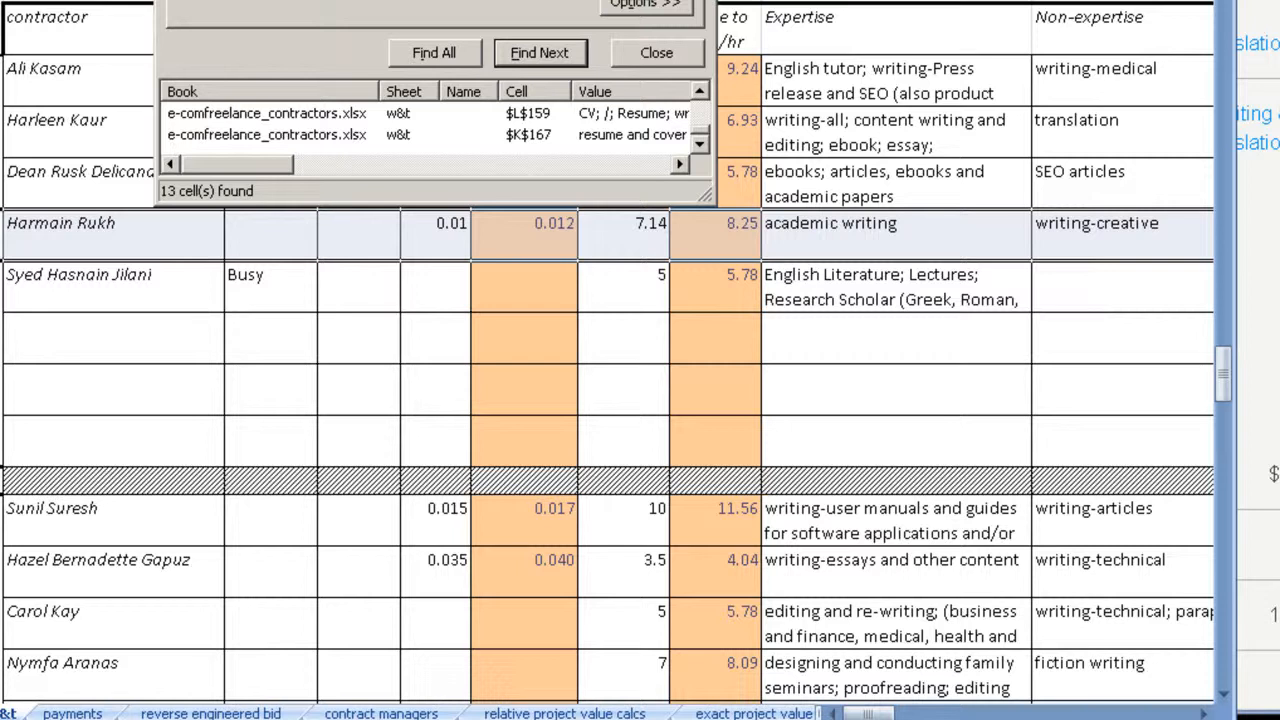
left_click(716, 1)
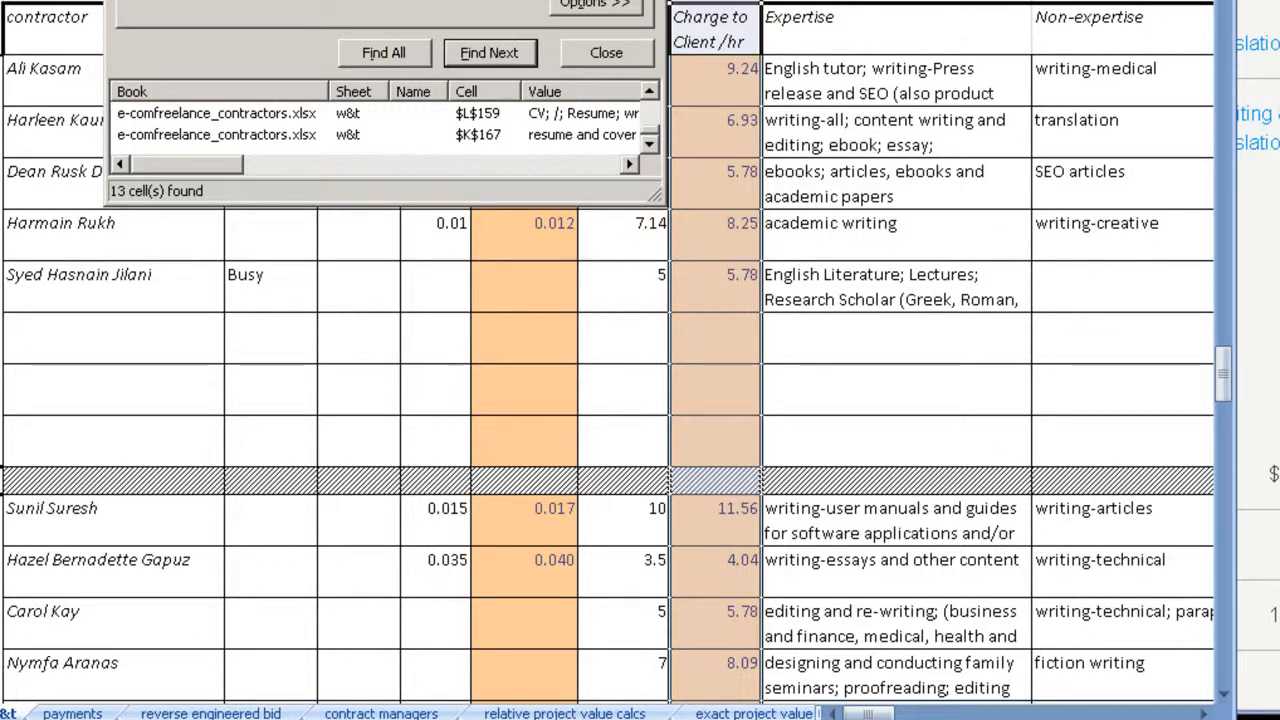
Step: Return to the bid calcs (test) sheet and clear the Avg Interview value
left_click(2, 713)
left_click(2, 713)
left_click(2, 713)
left_click(2, 713)
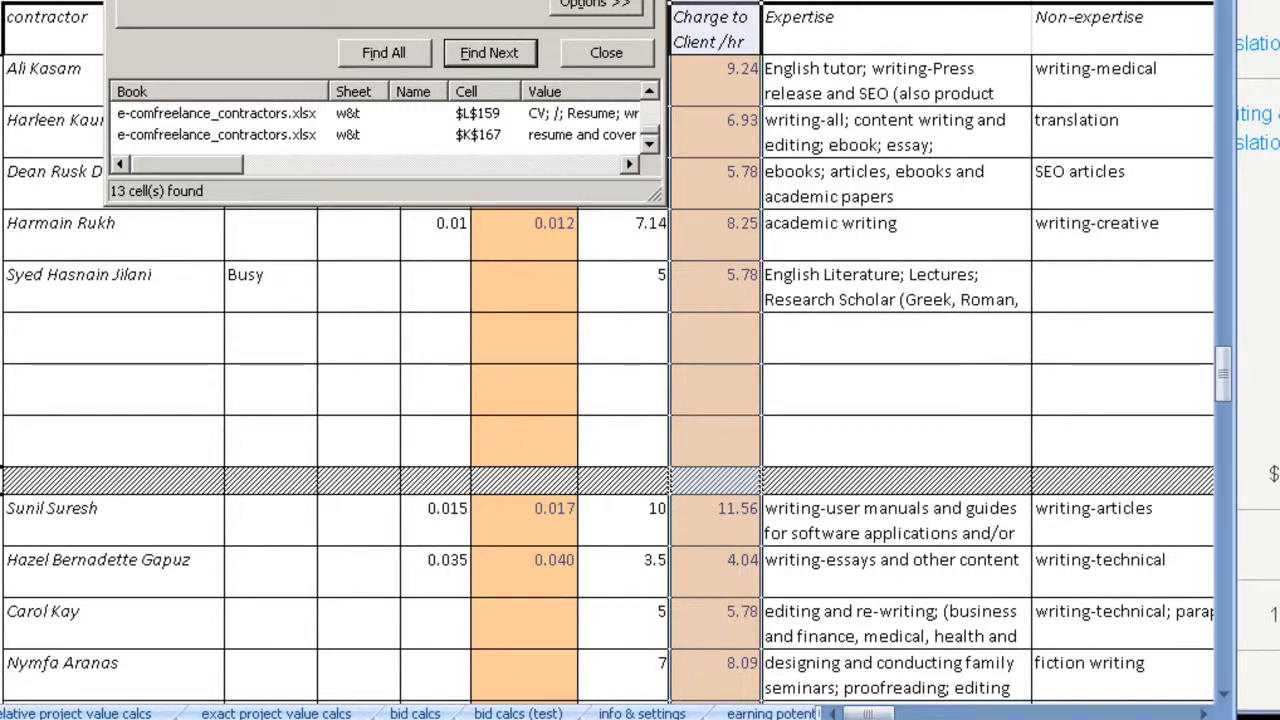
left_click(518, 713)
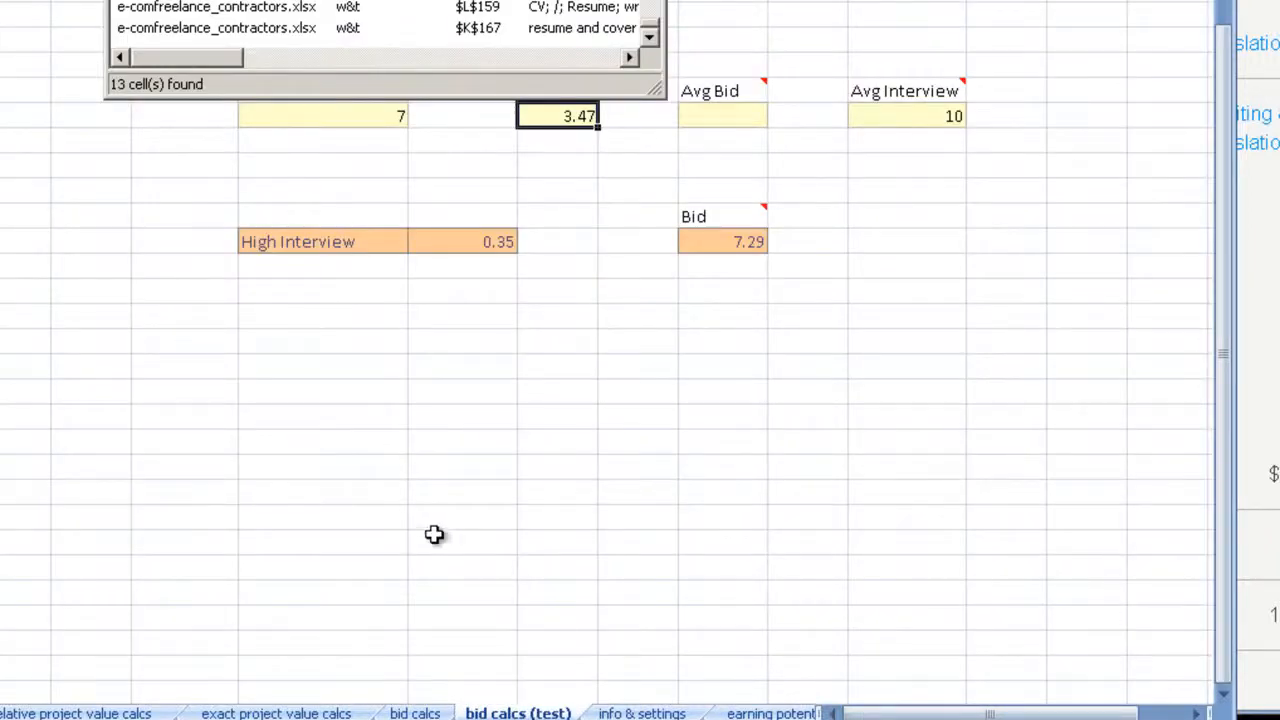
scroll(458, 491, "up", 1)
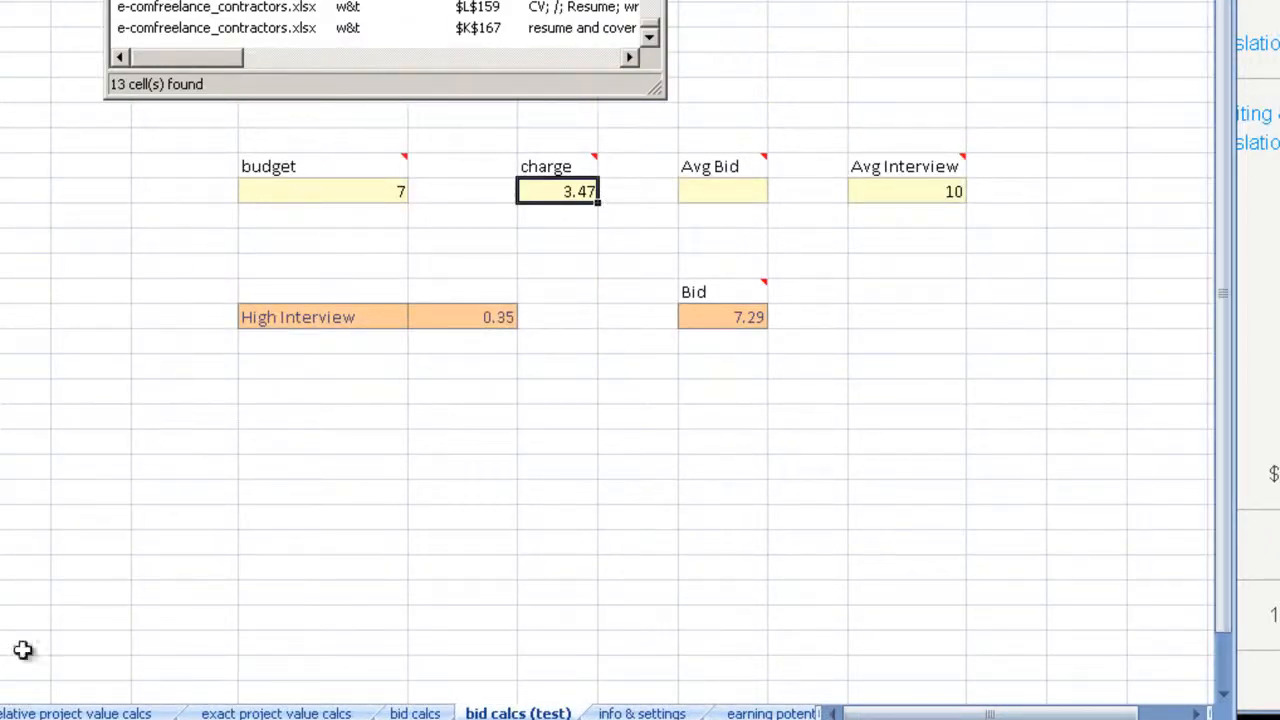
left_click(917, 188)
key("Delete")
Step: Set the charge to 8.25 and review the recalculated bid
left_click(571, 193)
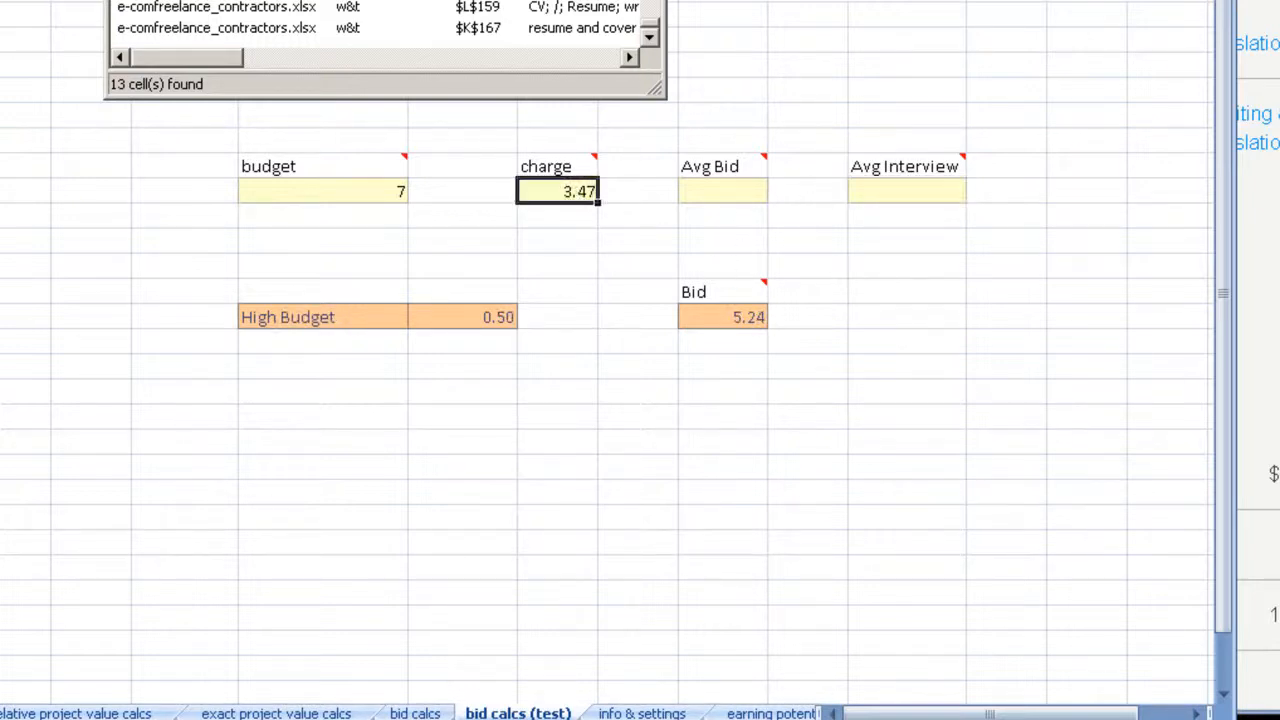
type("8.25")
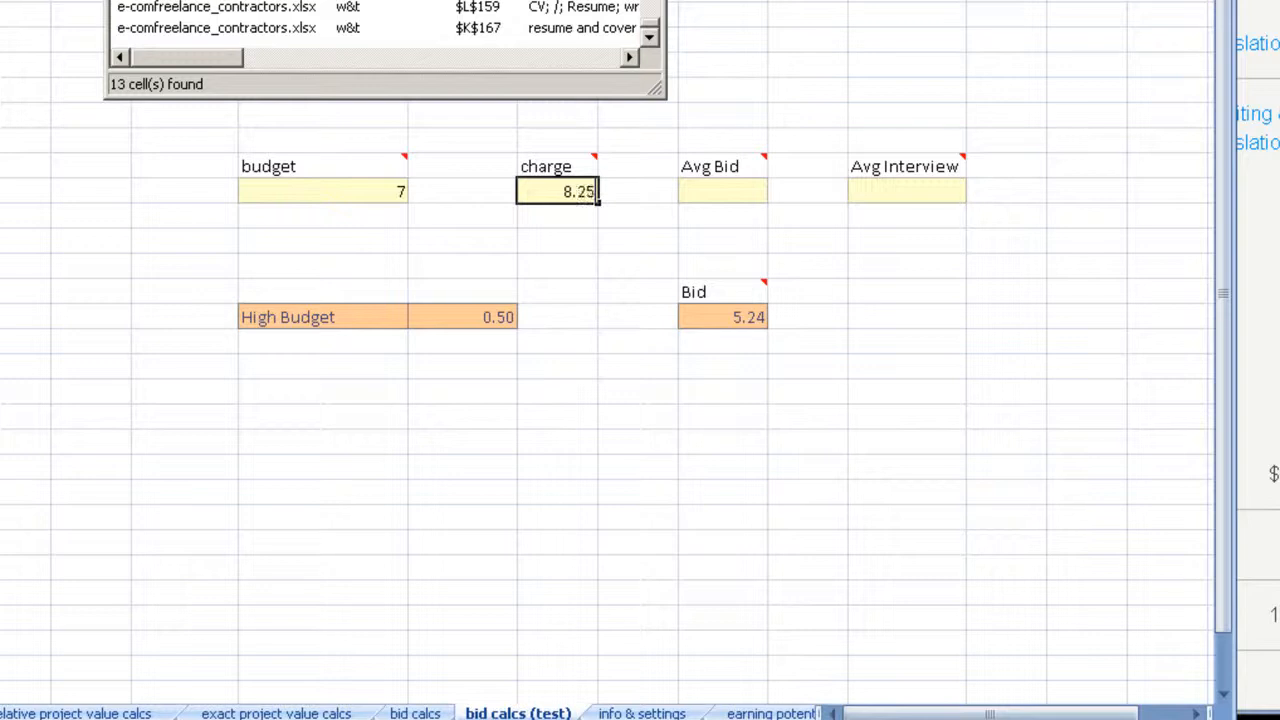
left_click(623, 350)
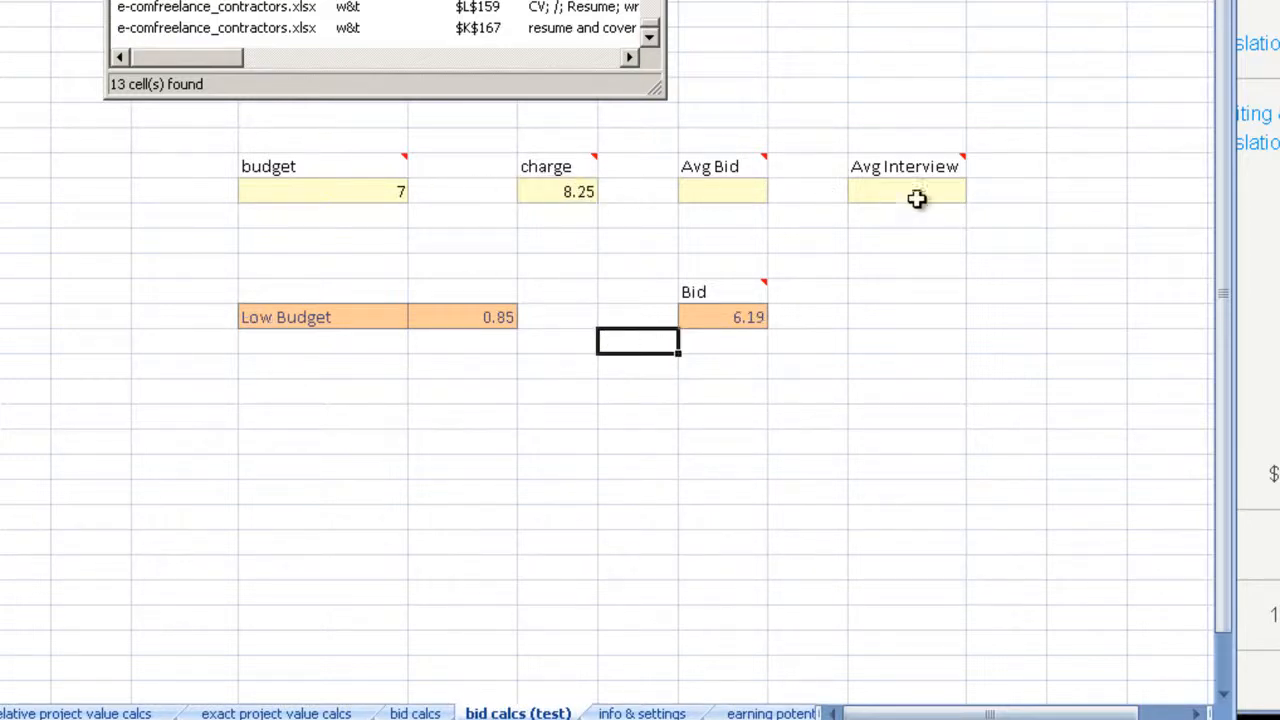
left_click(734, 372)
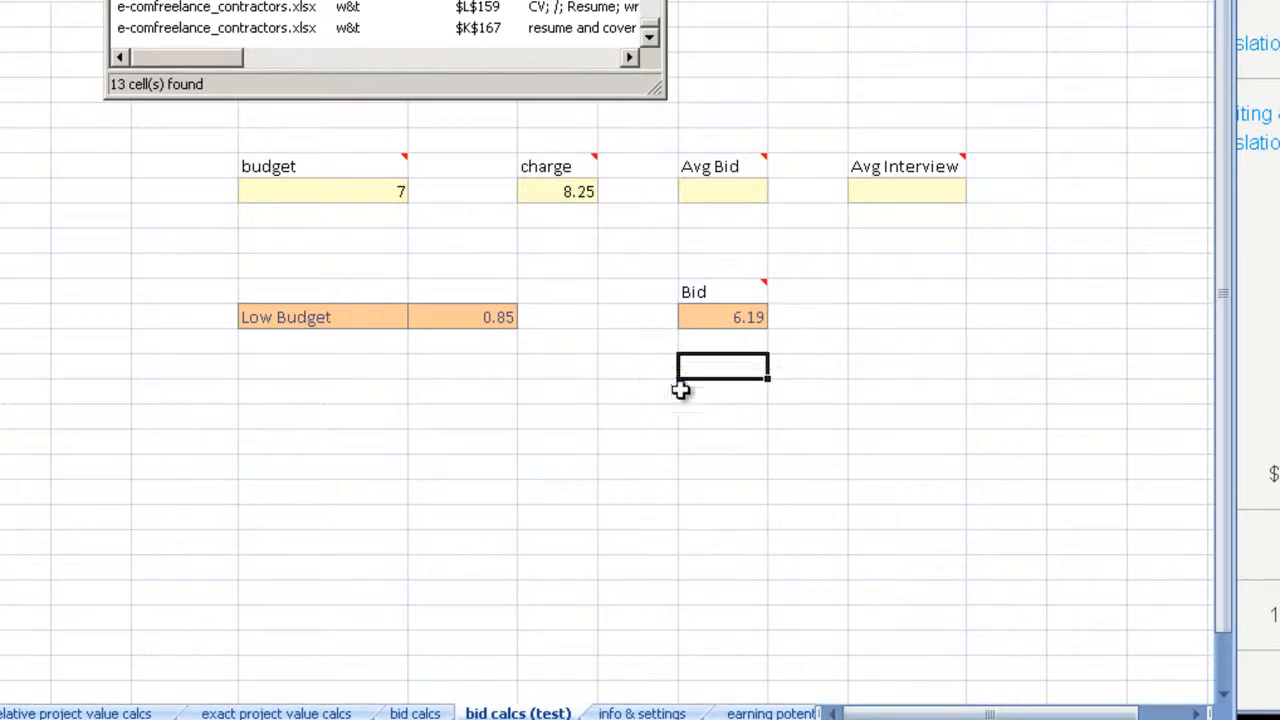
left_click(740, 410)
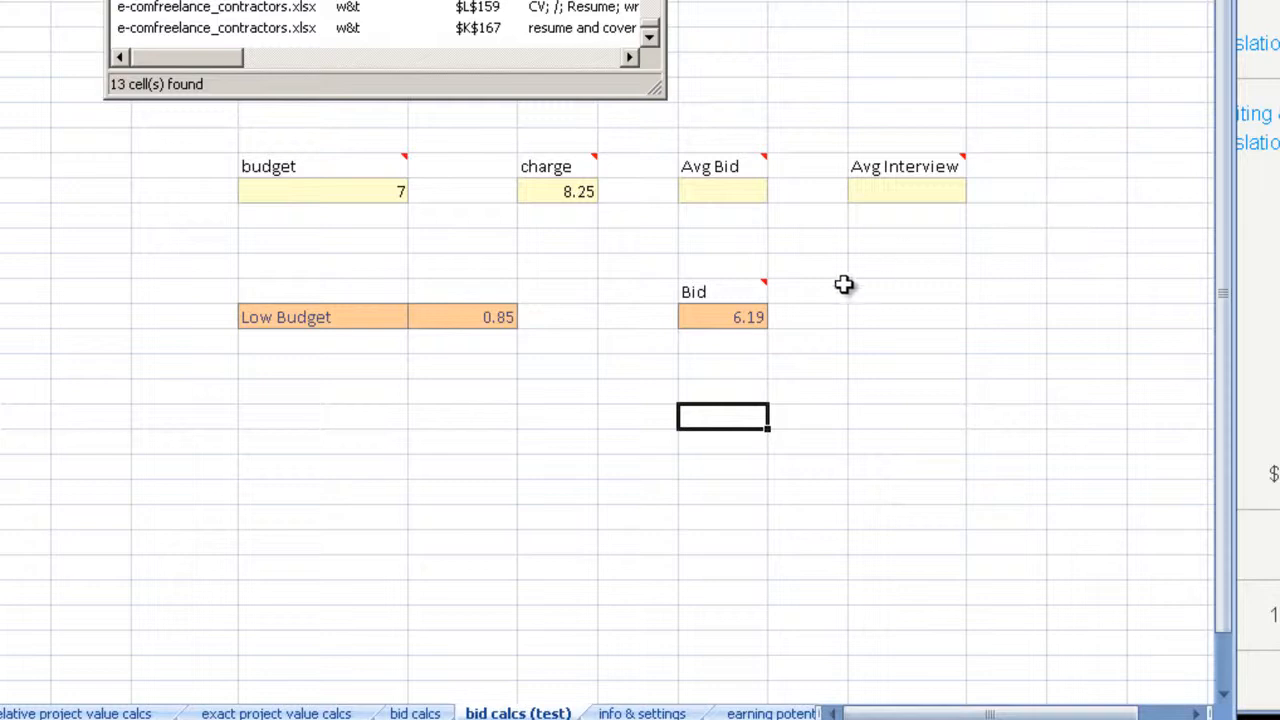
Step: Raise the charge to 9.25 to test how the bid responds
left_click(553, 191)
double_click(555, 191)
left_click_drag(571, 191, 554, 191)
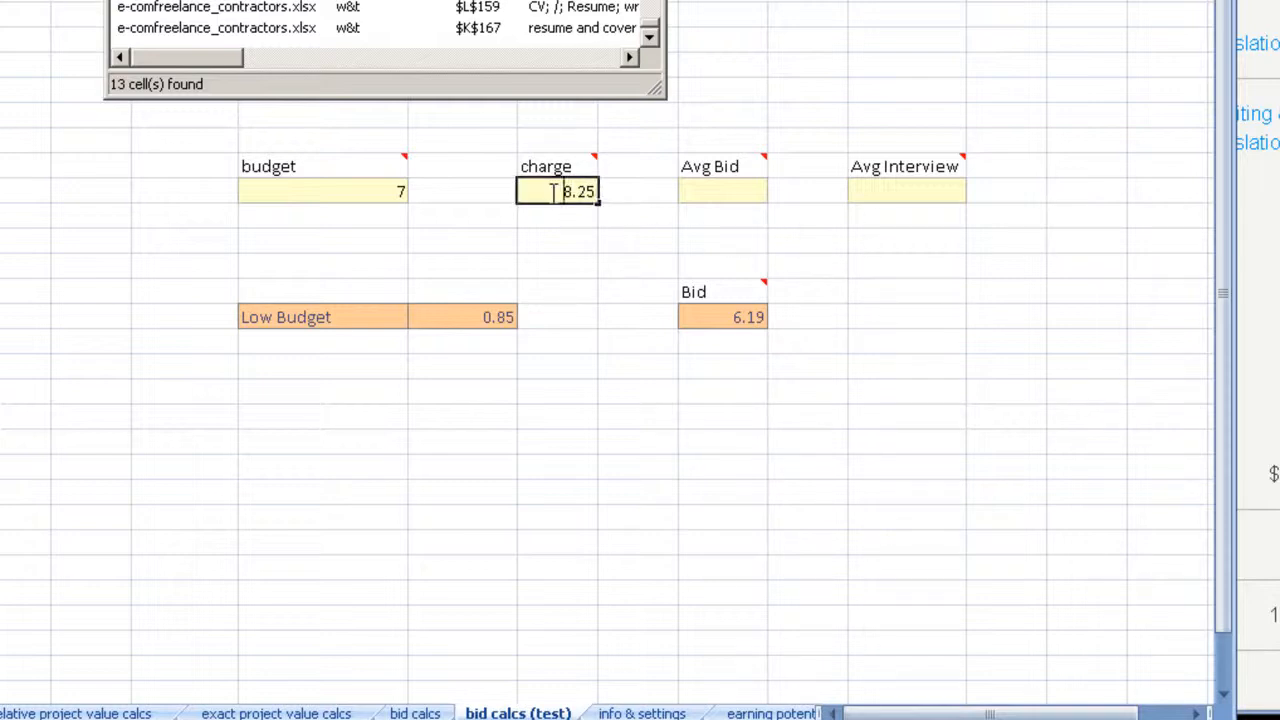
type("9")
key("Return")
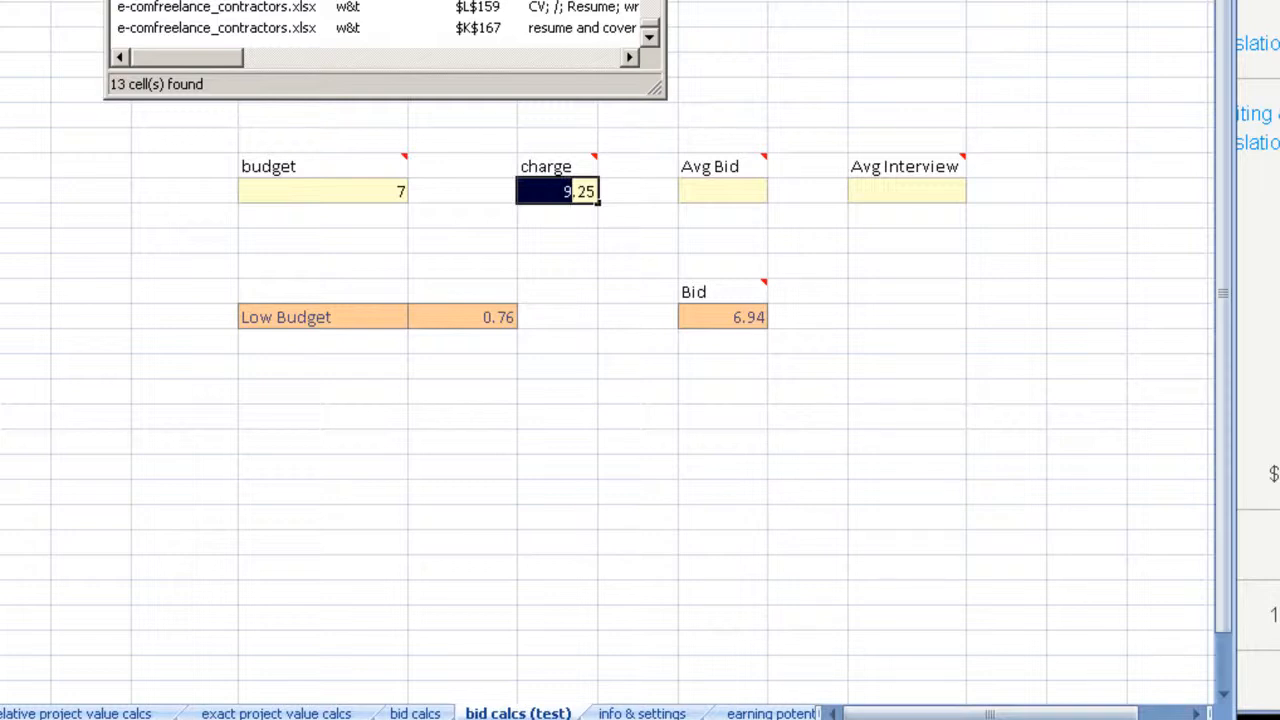
Step: Set the charge to 12.25 to test the bid for a charge far above the budget
type("1")
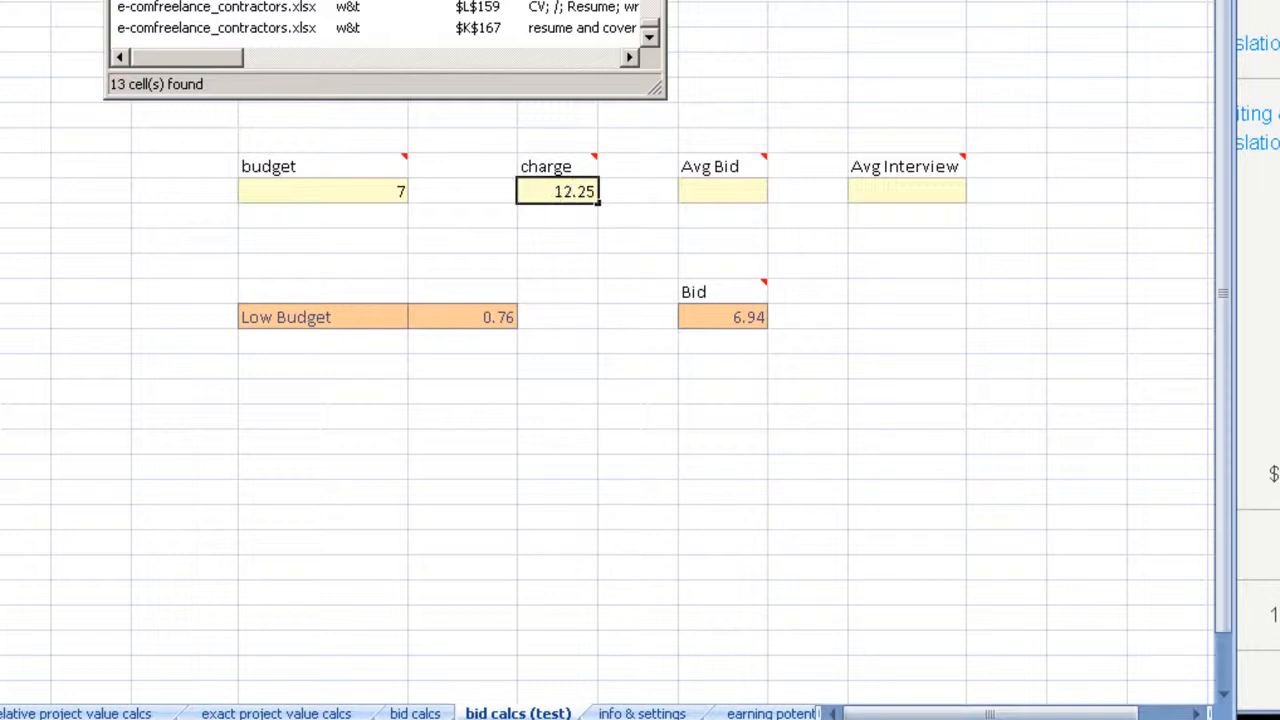
type("2")
key("Return")
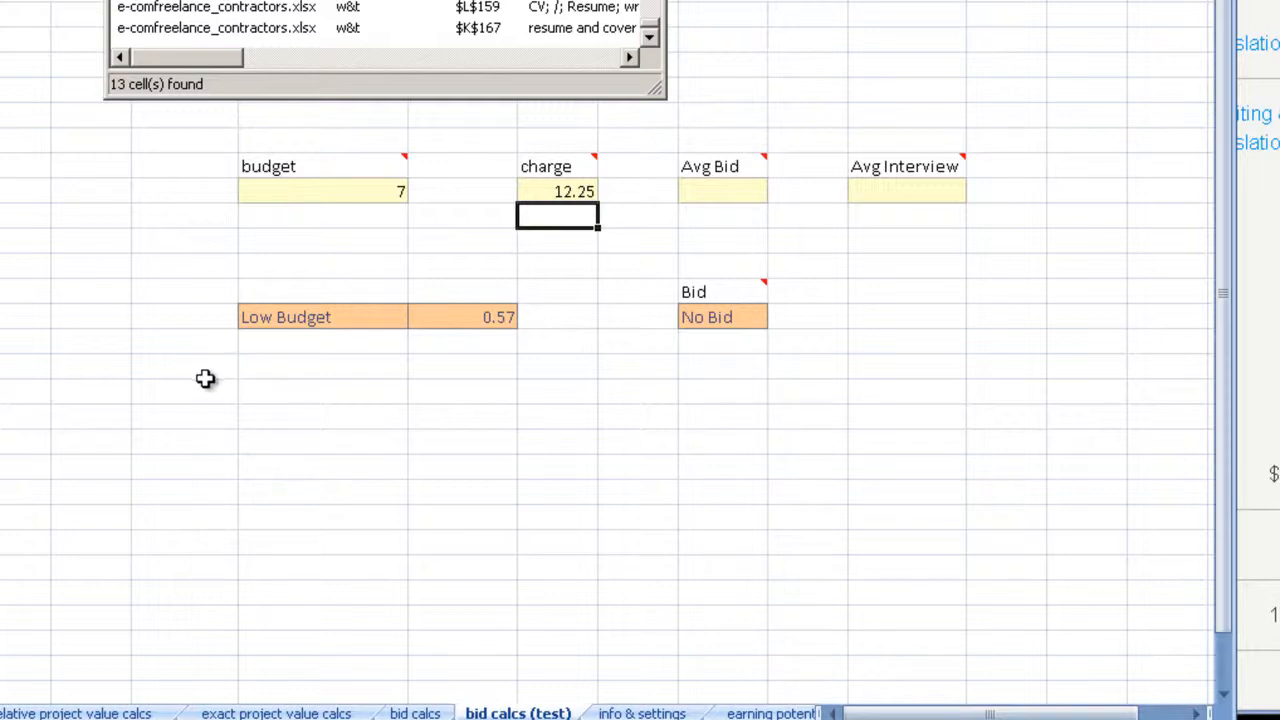
Step: Restore the charge to 8.25
left_click(540, 192)
left_click_drag(551, 191, 573, 191)
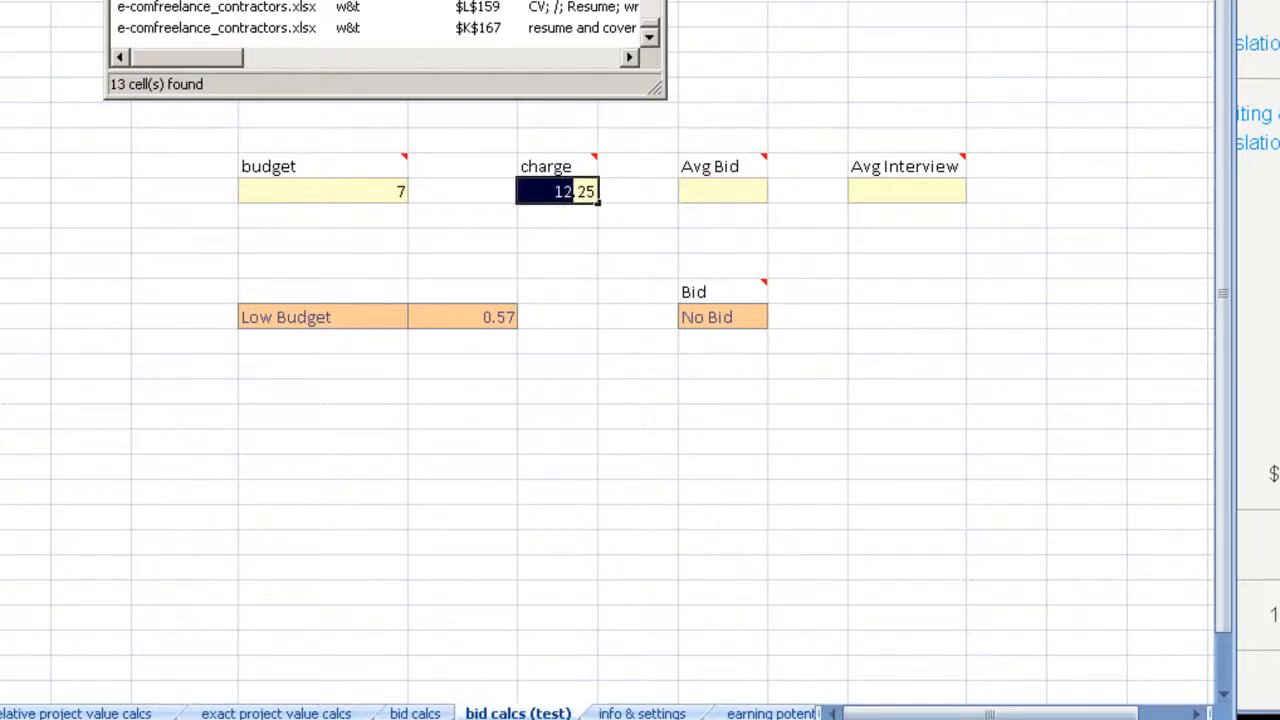
type("8")
key("Return")
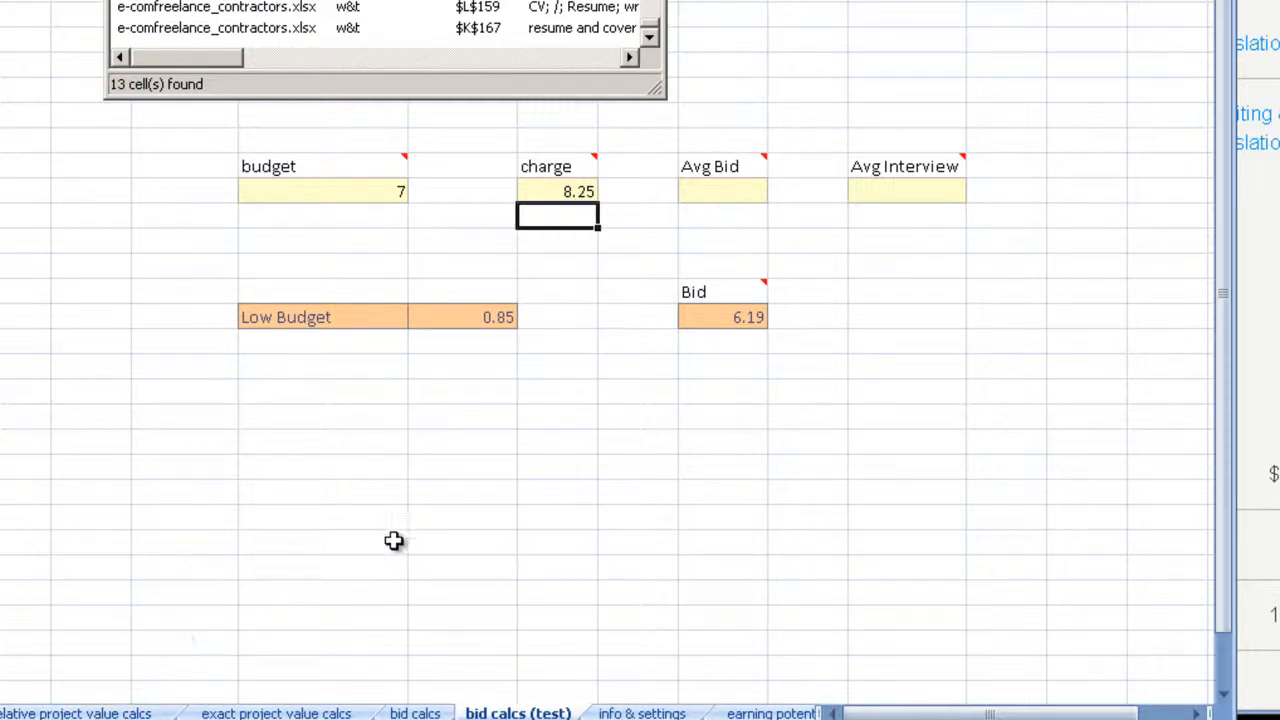
left_click(567, 270)
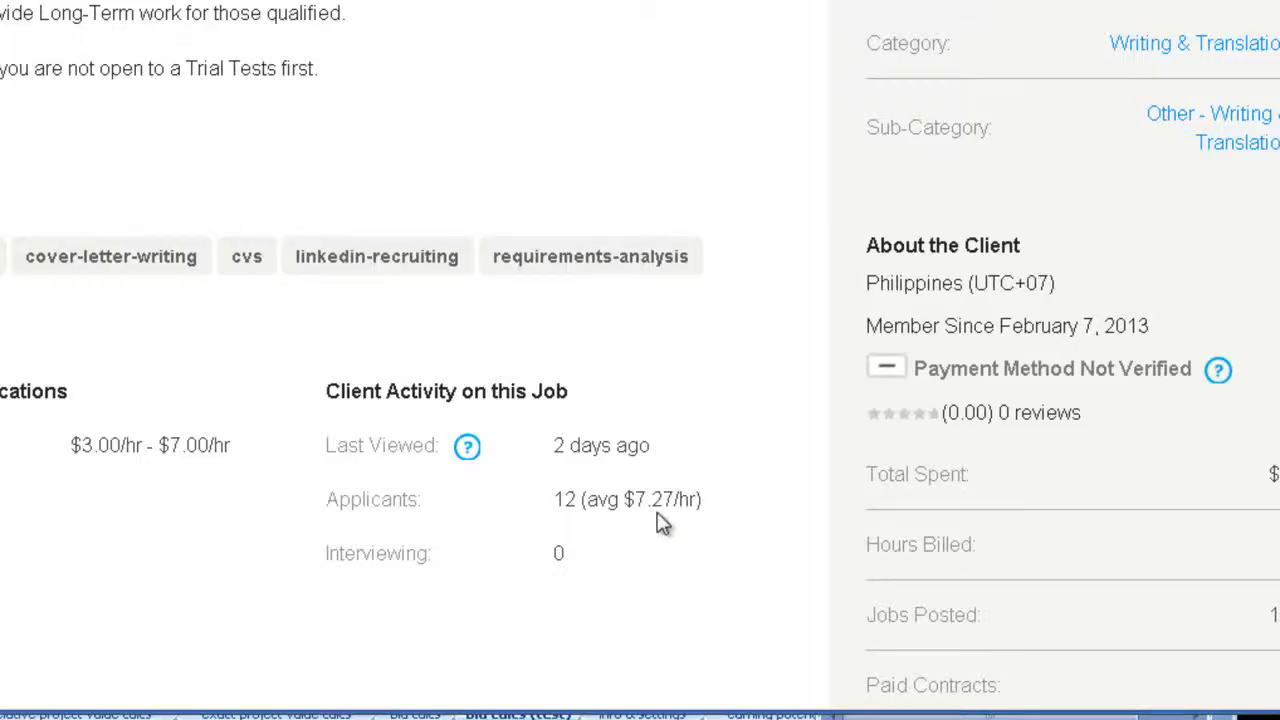
Step: Copy the applicants' average rate of 7.27 from the oDesk job page and enter it as the Avg Bid
left_click_drag(637, 499, 676, 499)
right_click(672, 500)
left_click(680, 517)
key("alt+Tab")
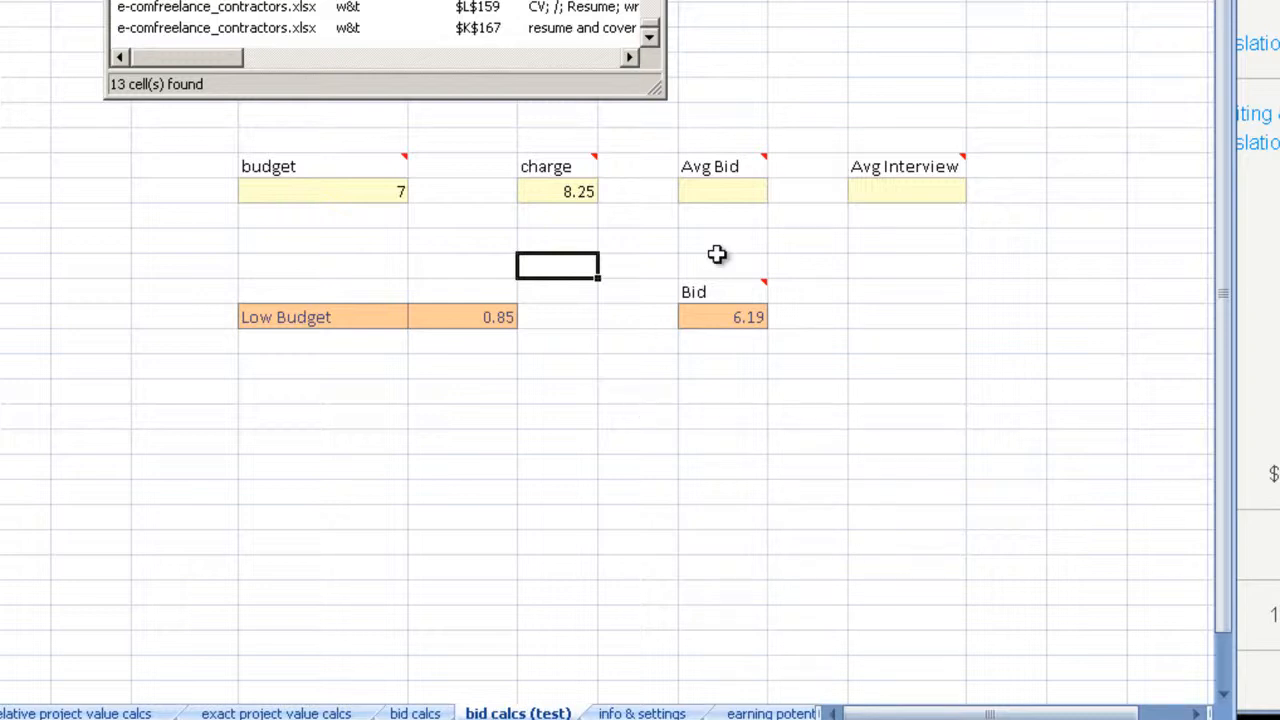
left_click(729, 191)
key("BackSpace")
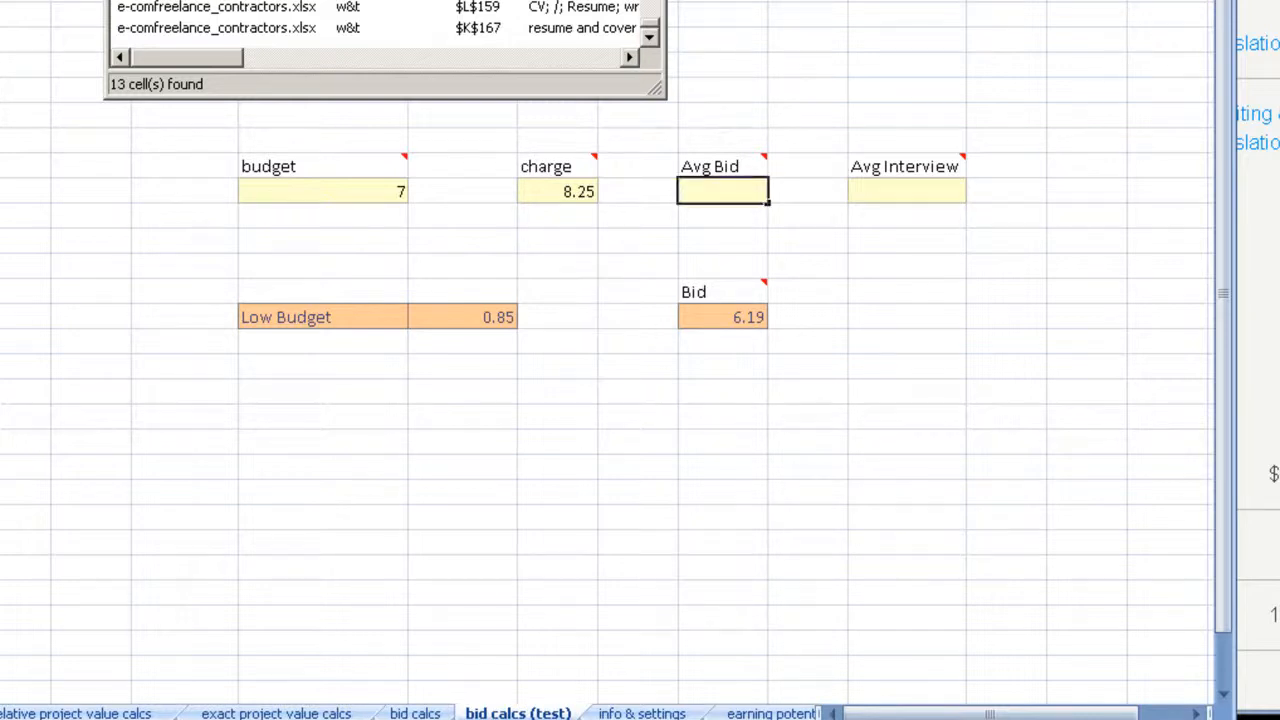
type("7.27")
left_click(735, 458)
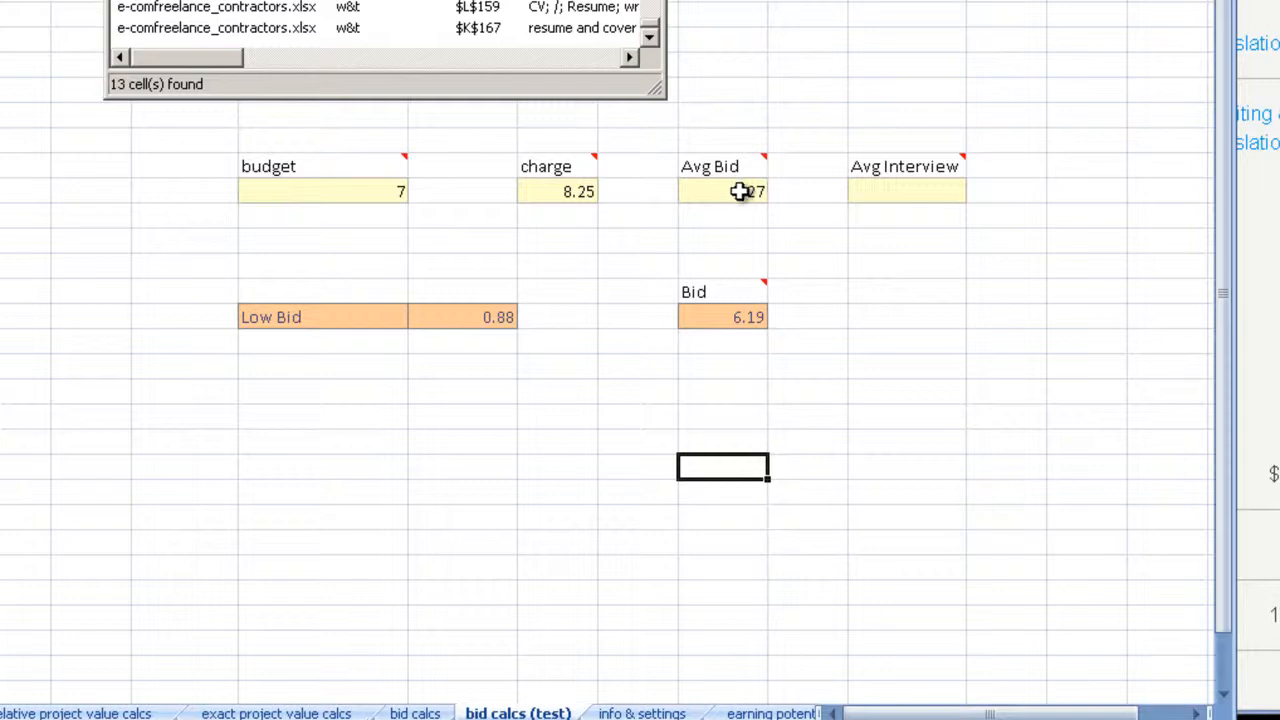
Step: Set the Avg Bid to 6 to test the bid with an average below the budget
left_click(738, 191)
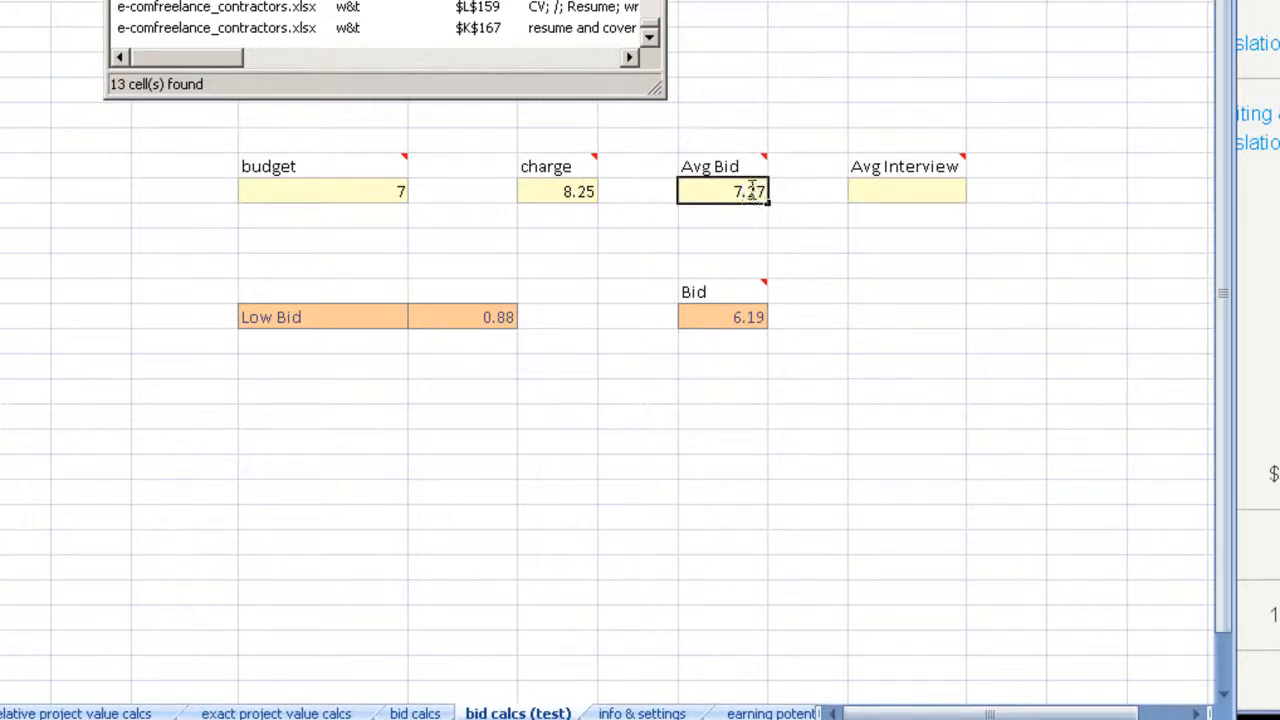
double_click(738, 191)
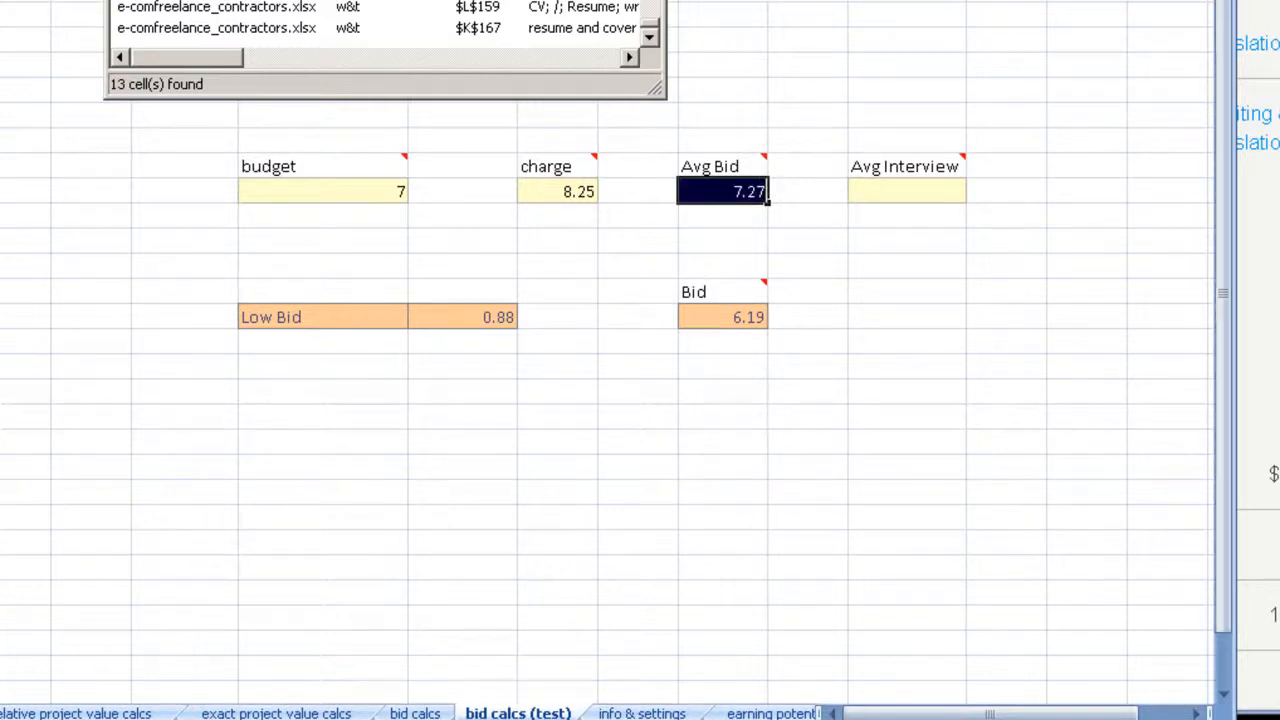
type("6")
key("Return")
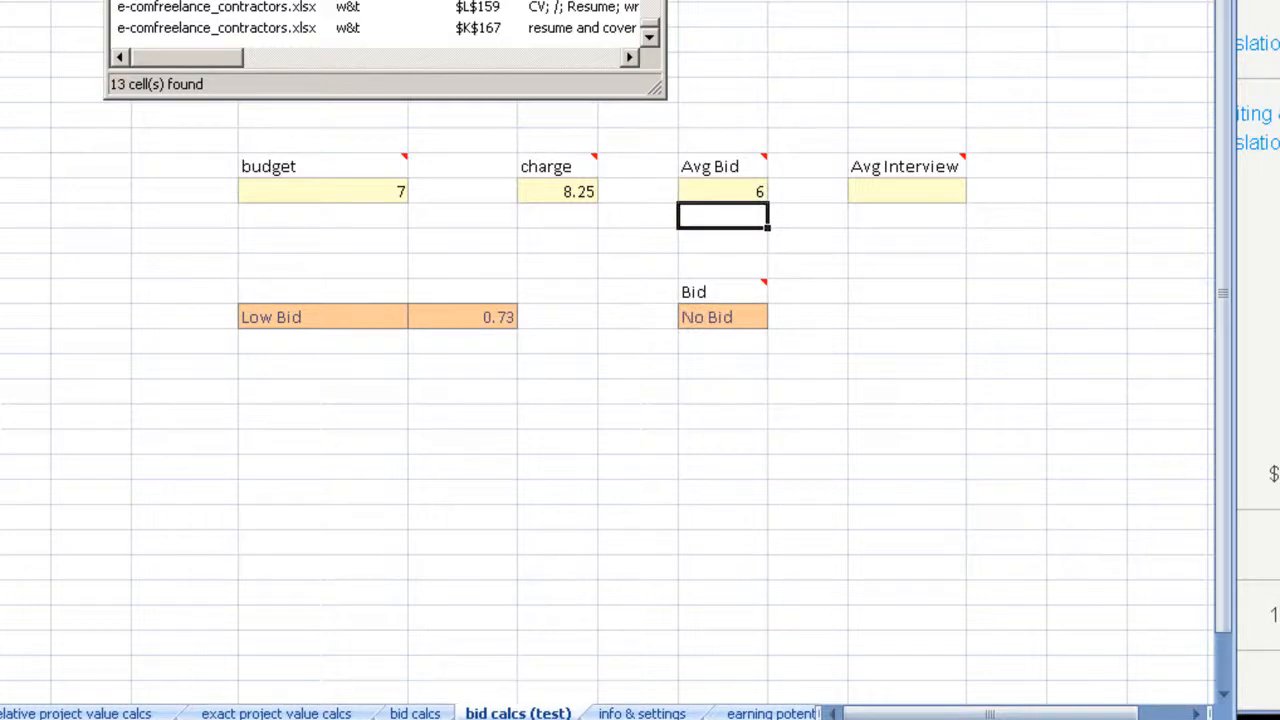
Step: Restore the Avg Bid to 7.27
double_click(738, 191)
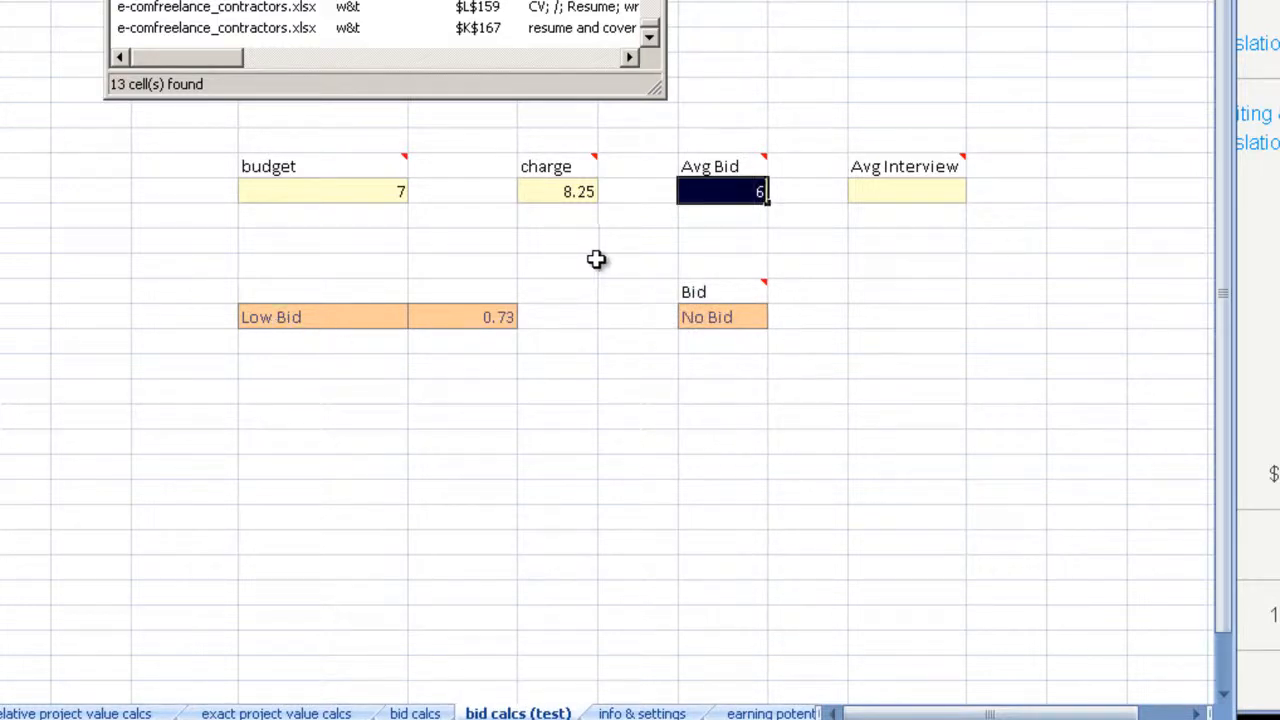
mouse_move(380, 161)
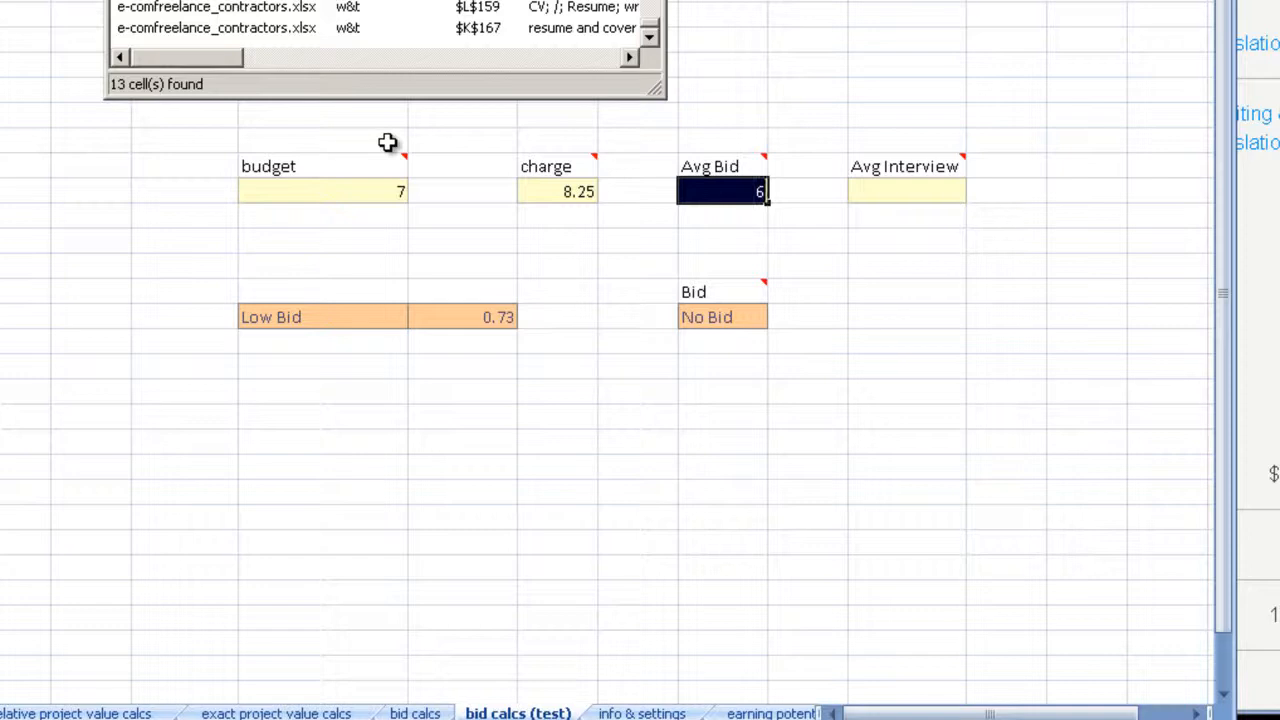
type("7")
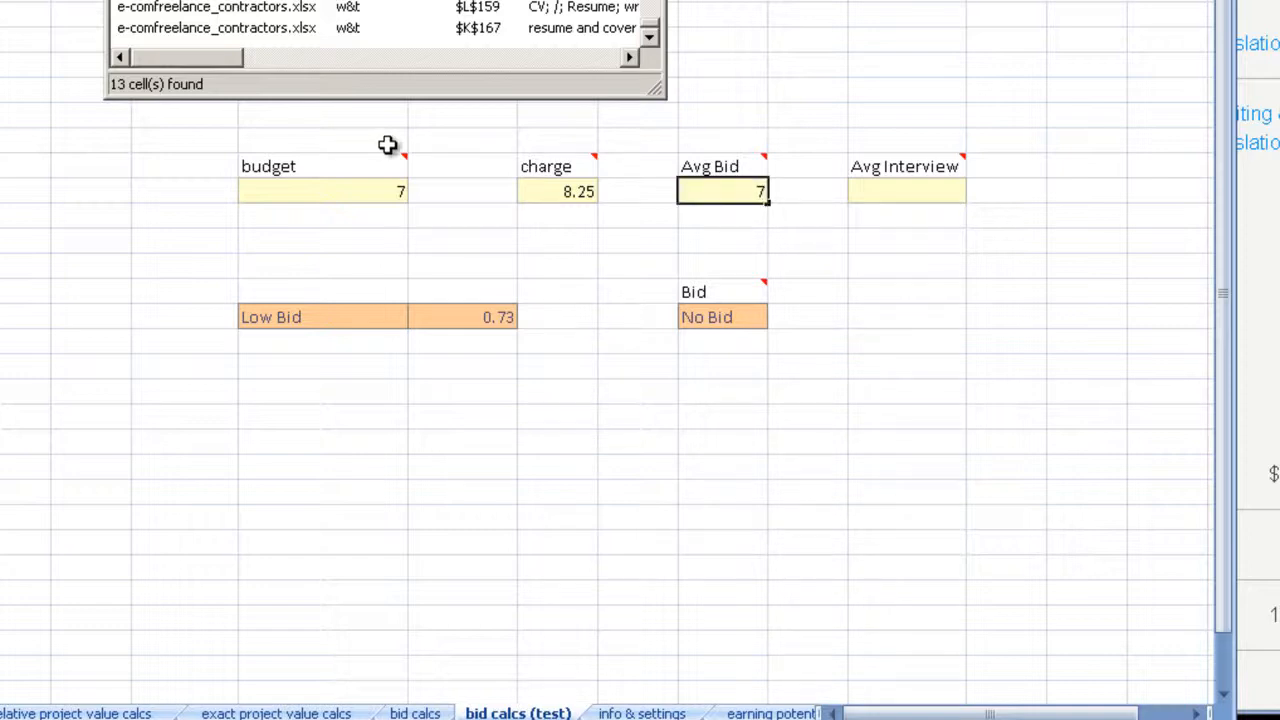
left_click_drag(752, 195, 807, 187)
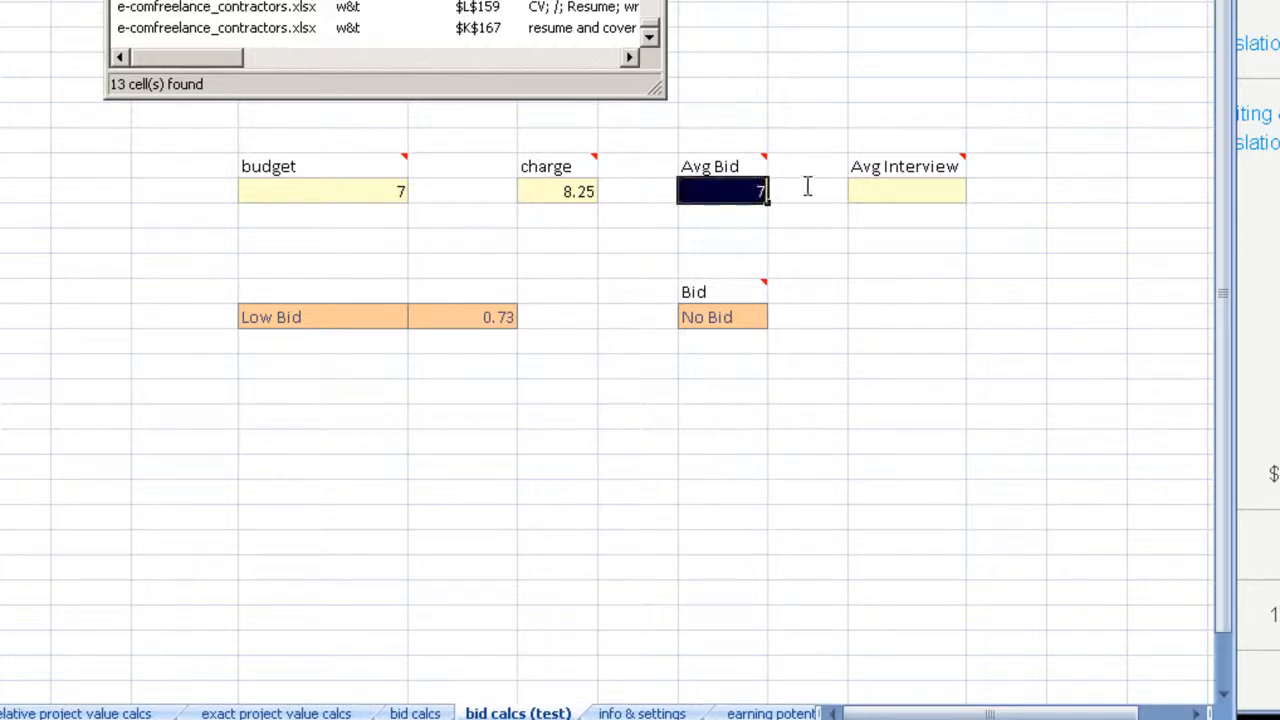
type("7.27")
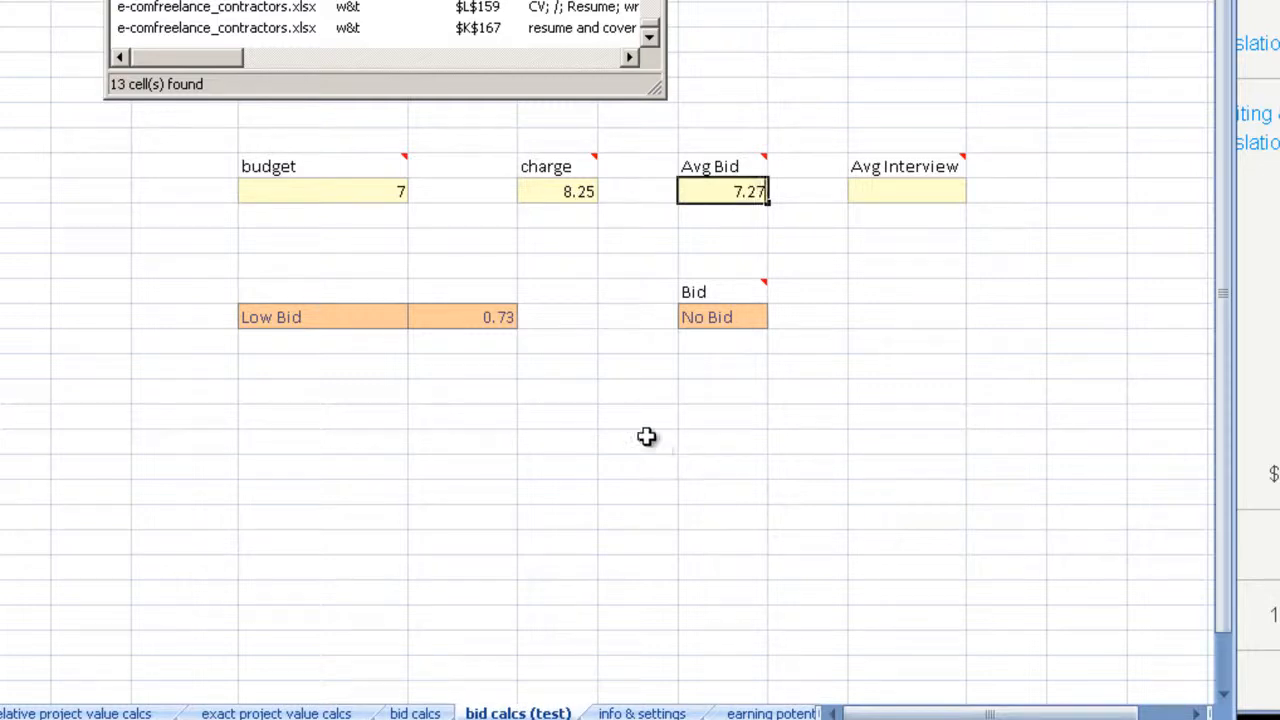
left_click(629, 389)
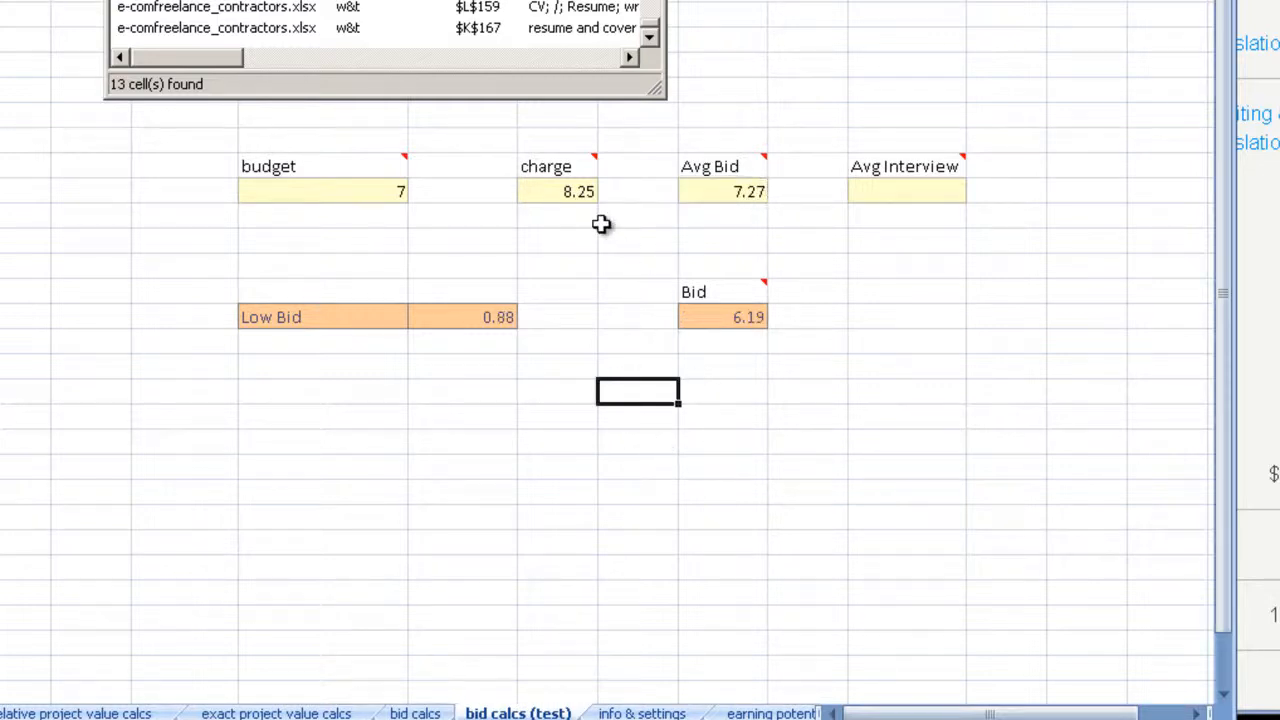
Step: Compare the charge, Avg Bid and Bid cells, and set the Avg Bid to 5 as a lower test value
left_click(574, 193)
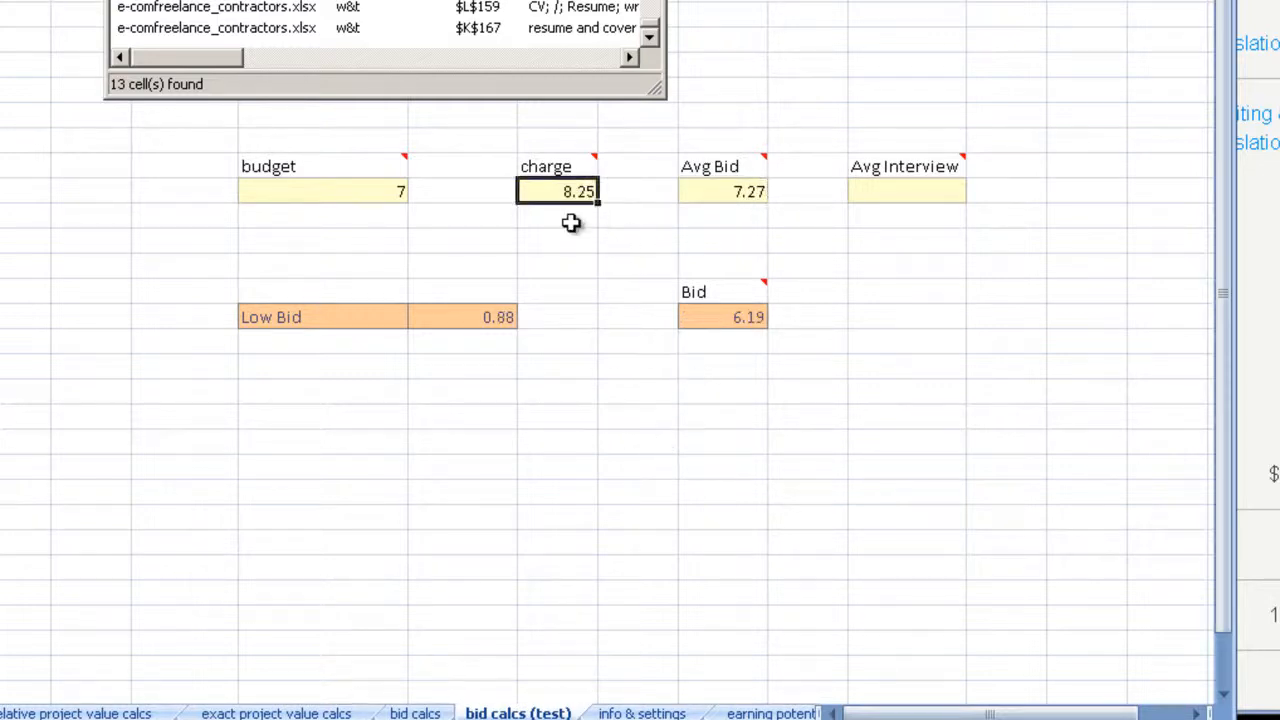
left_click(722, 318)
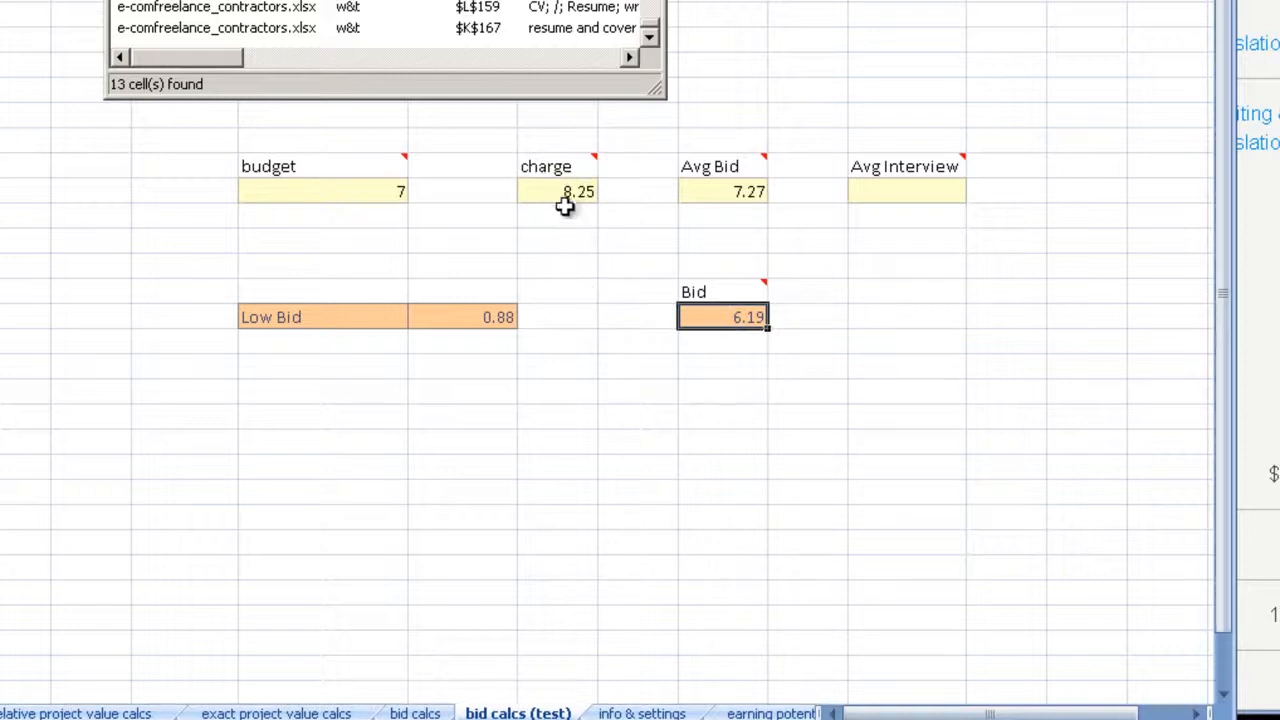
left_click(557, 267)
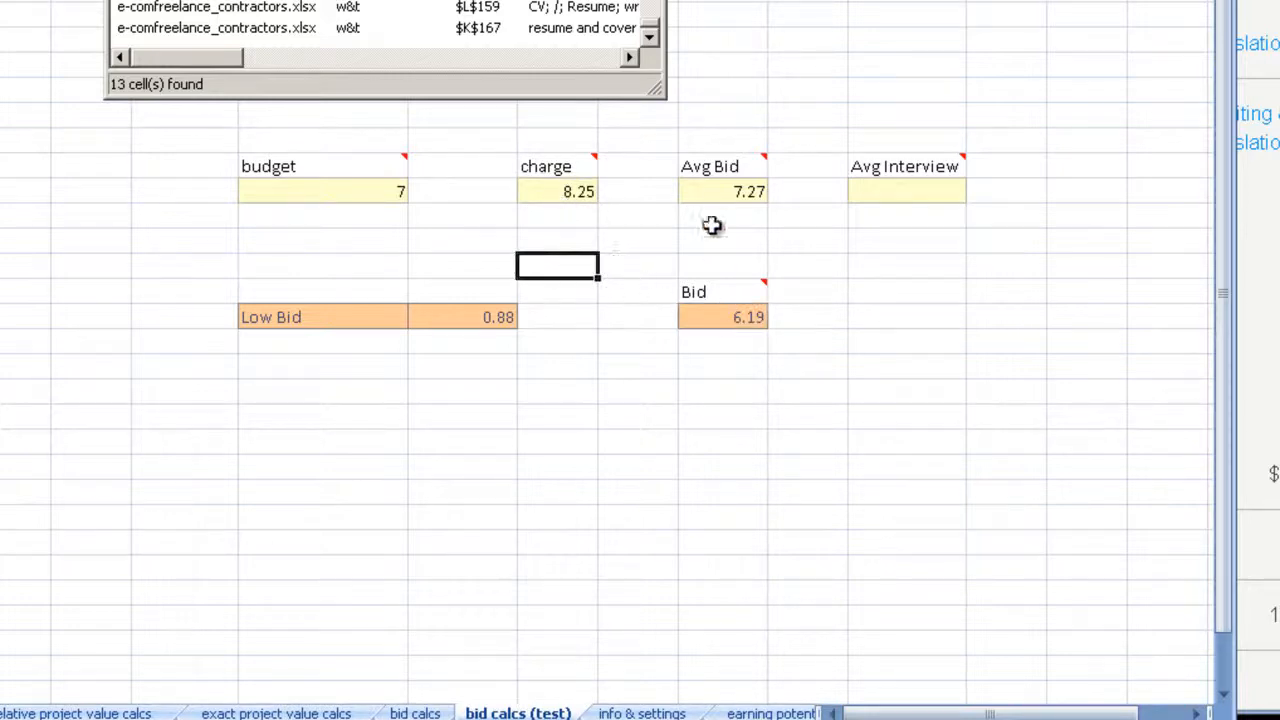
left_click(720, 192)
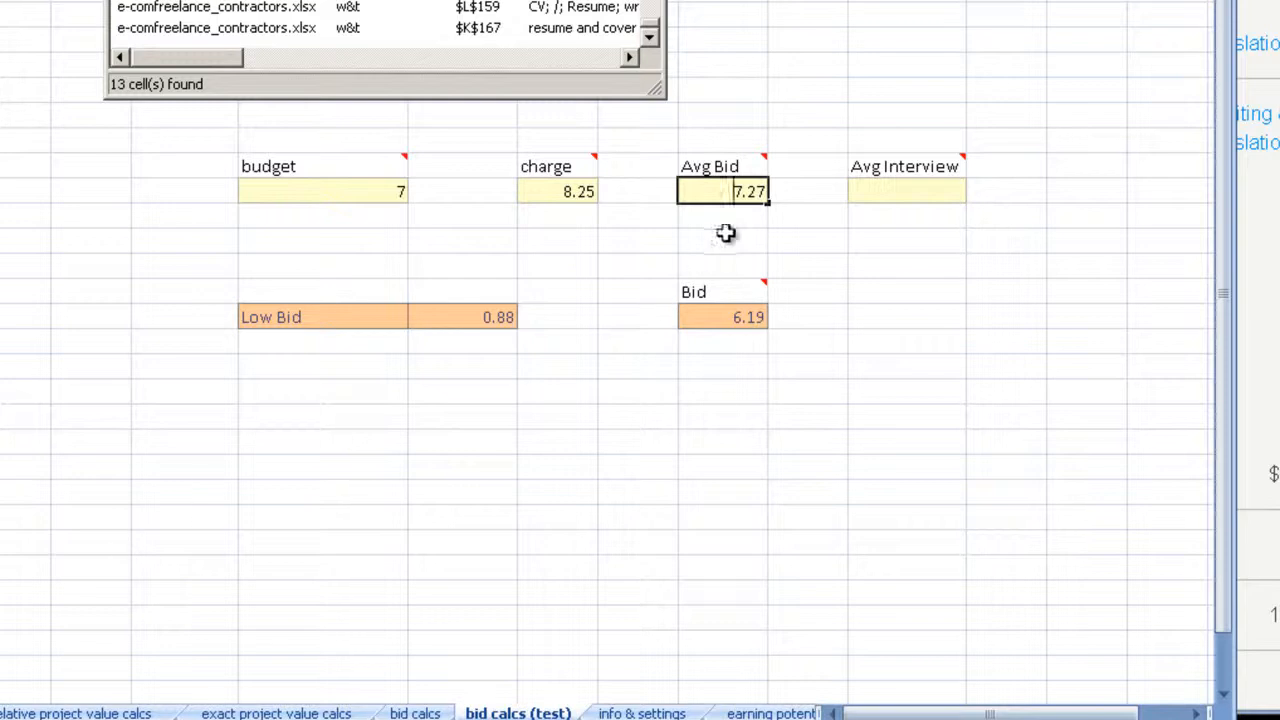
left_click(556, 238)
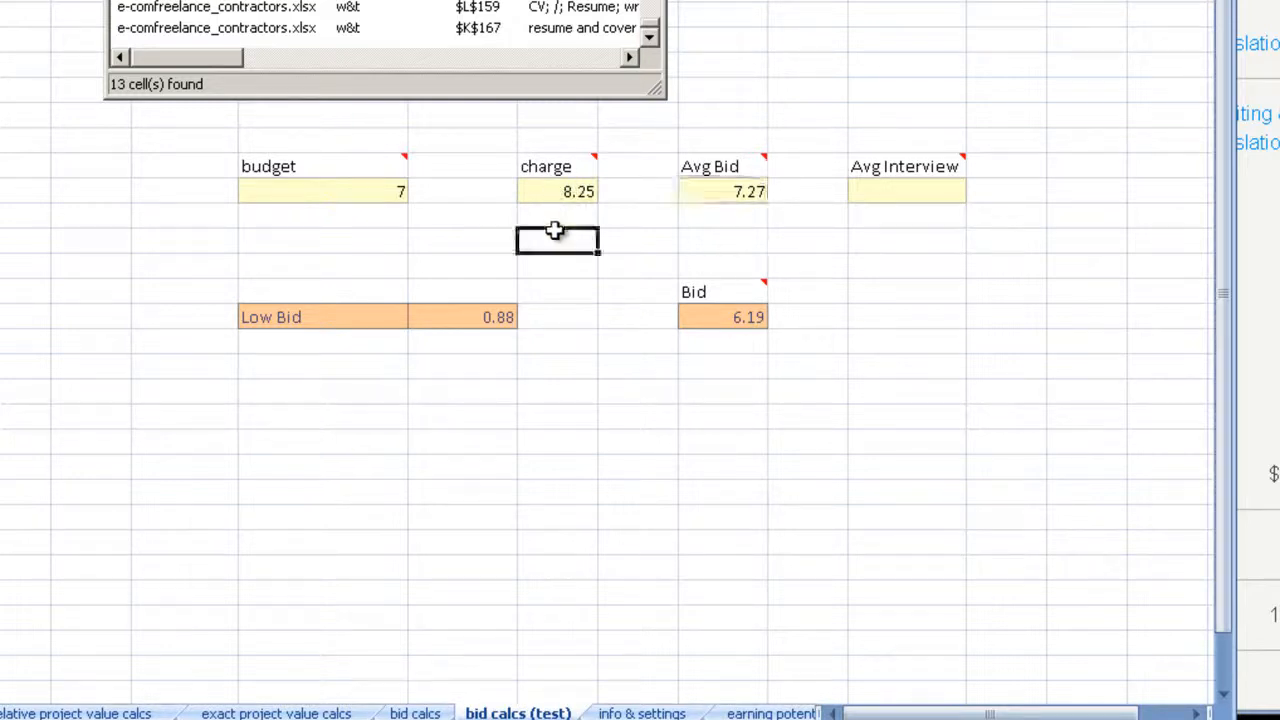
left_click(572, 191)
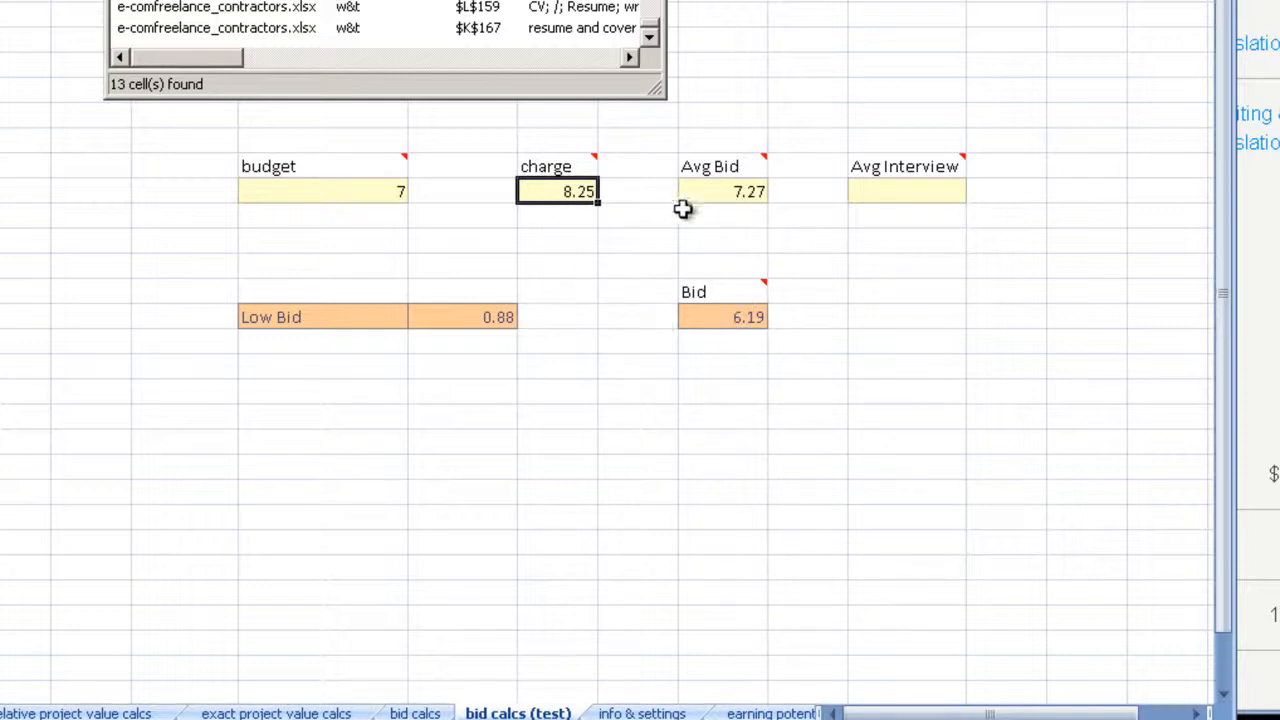
left_click(724, 191)
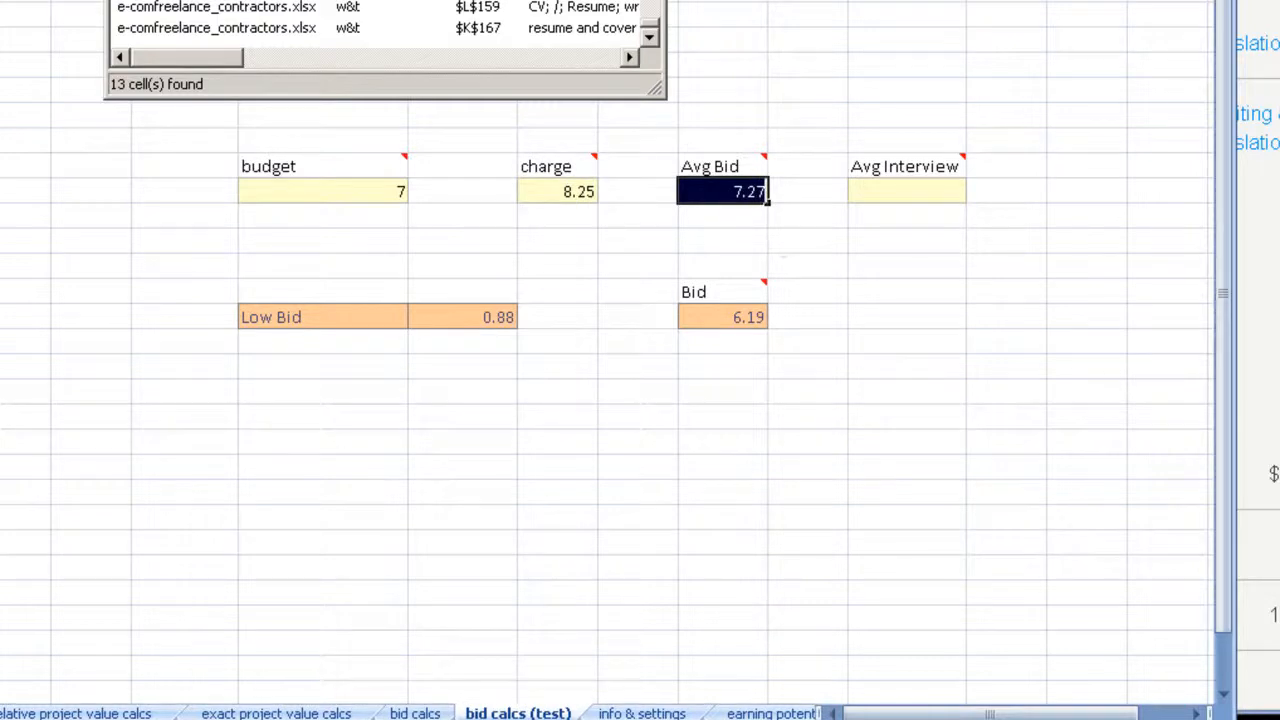
type("5")
key("Return")
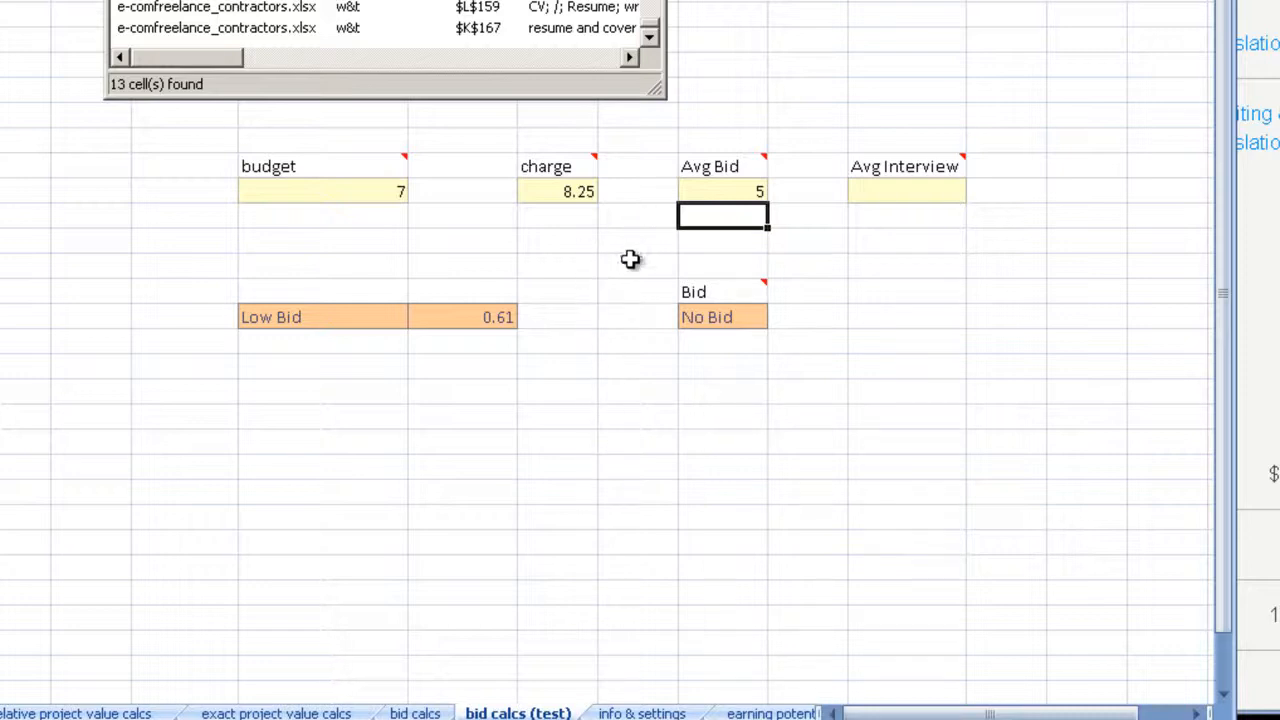
Step: Set the Avg Bid back to 7.27 and check the recommended bid
left_click(709, 200)
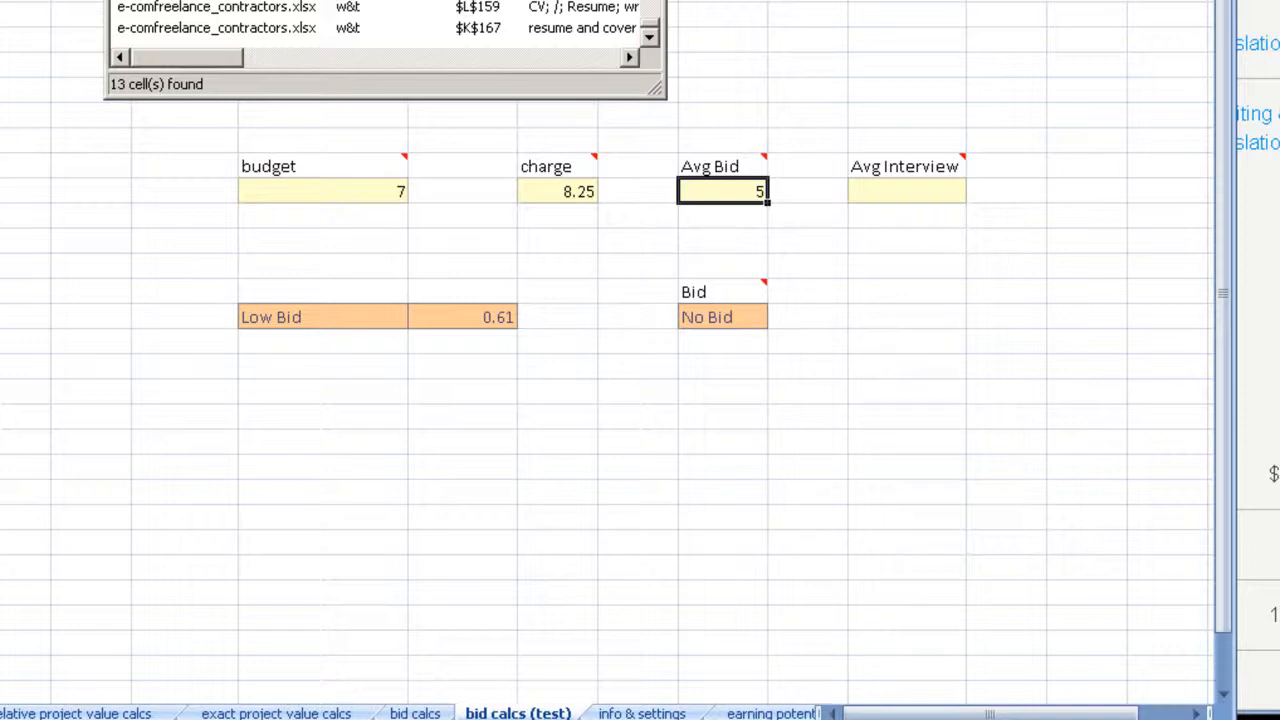
key("F2")
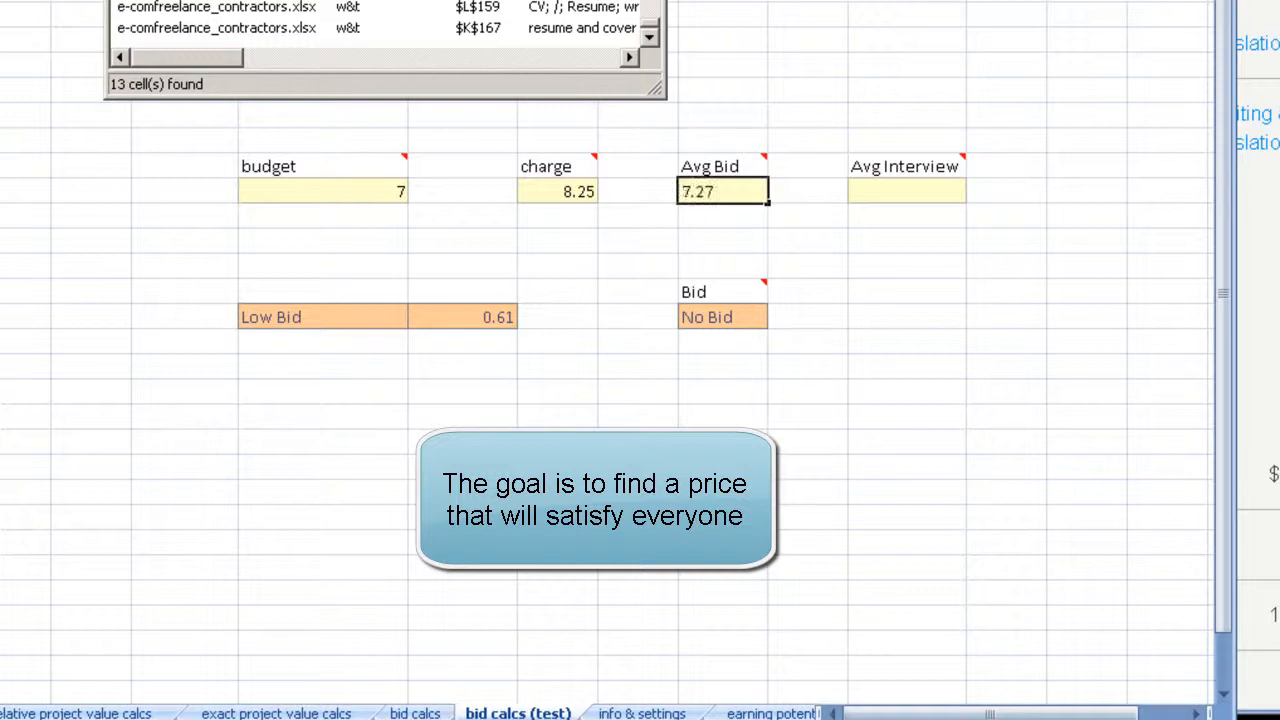
left_click(609, 266)
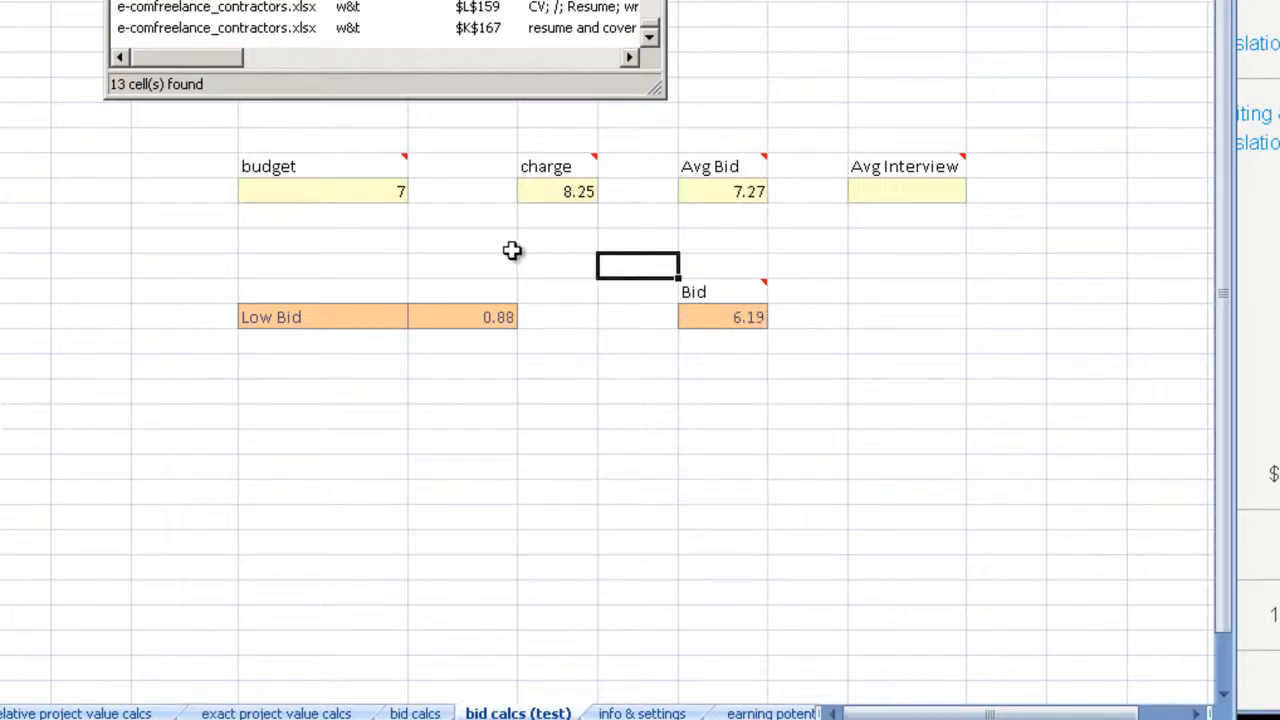
Step: Compare the charge, budget and Avg Bid cells, and set the Avg Bid to 6 to test a lower average
left_click(552, 191)
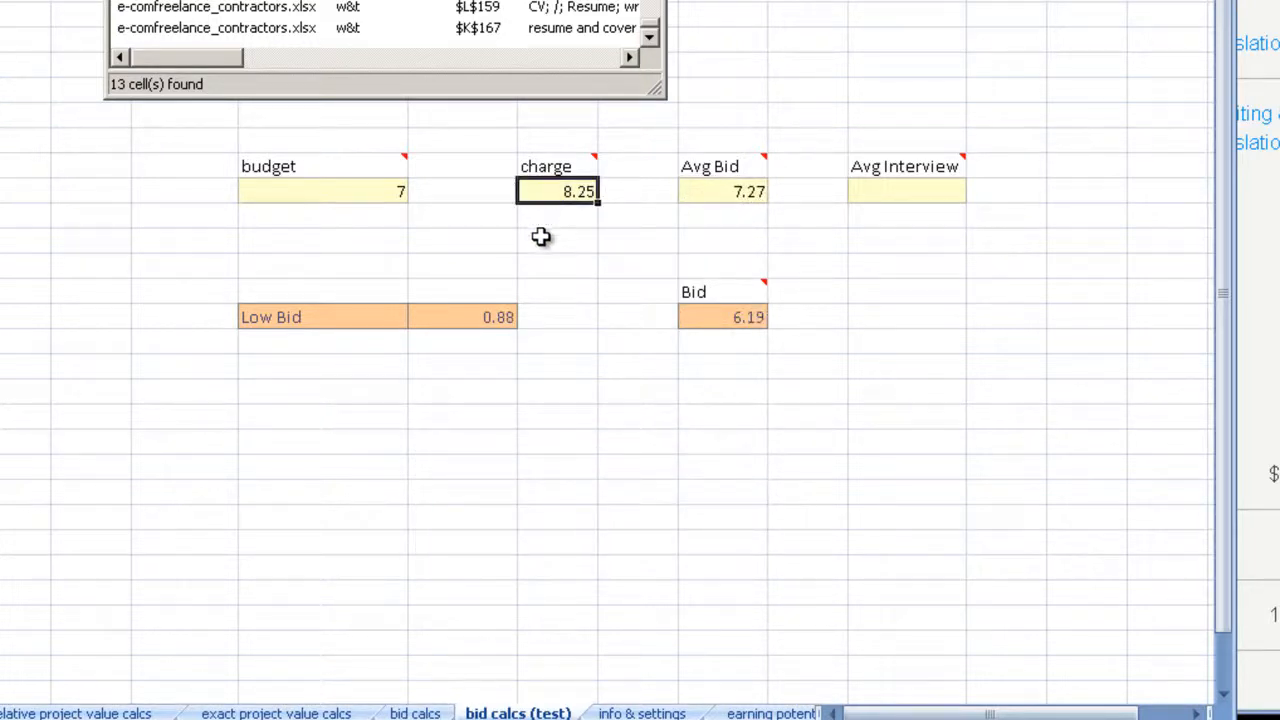
left_click(371, 192)
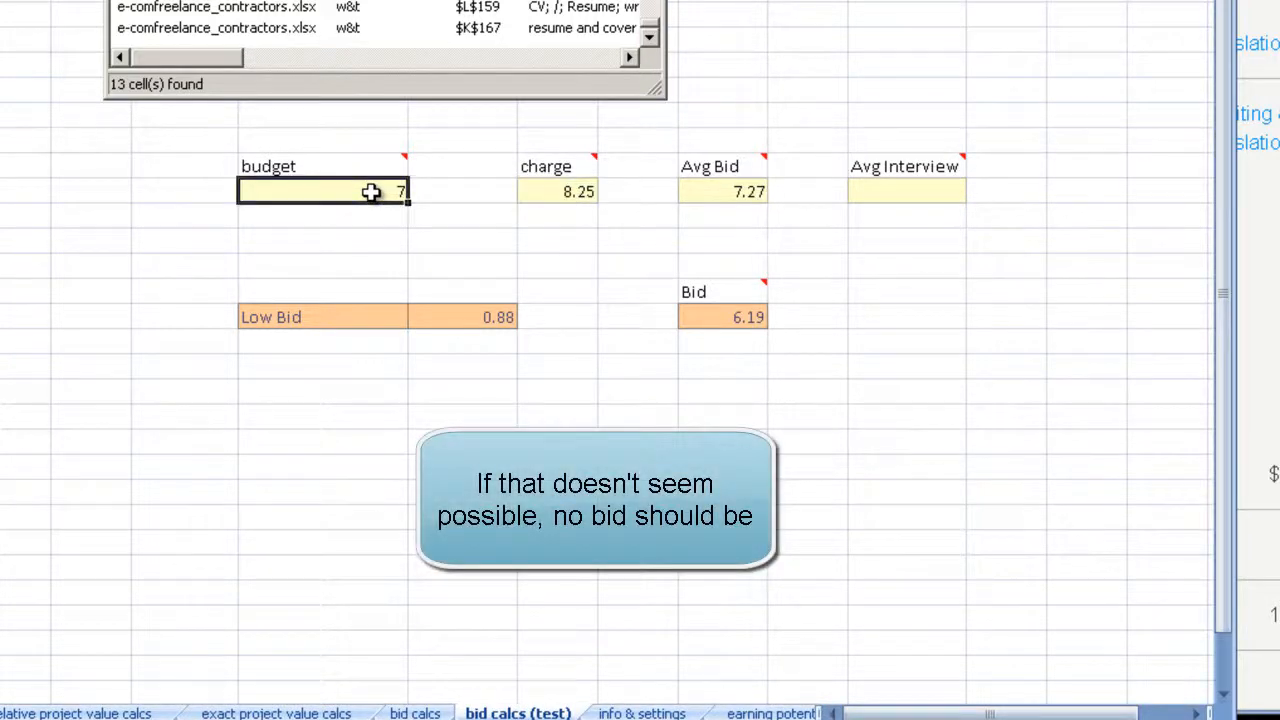
left_click(728, 198)
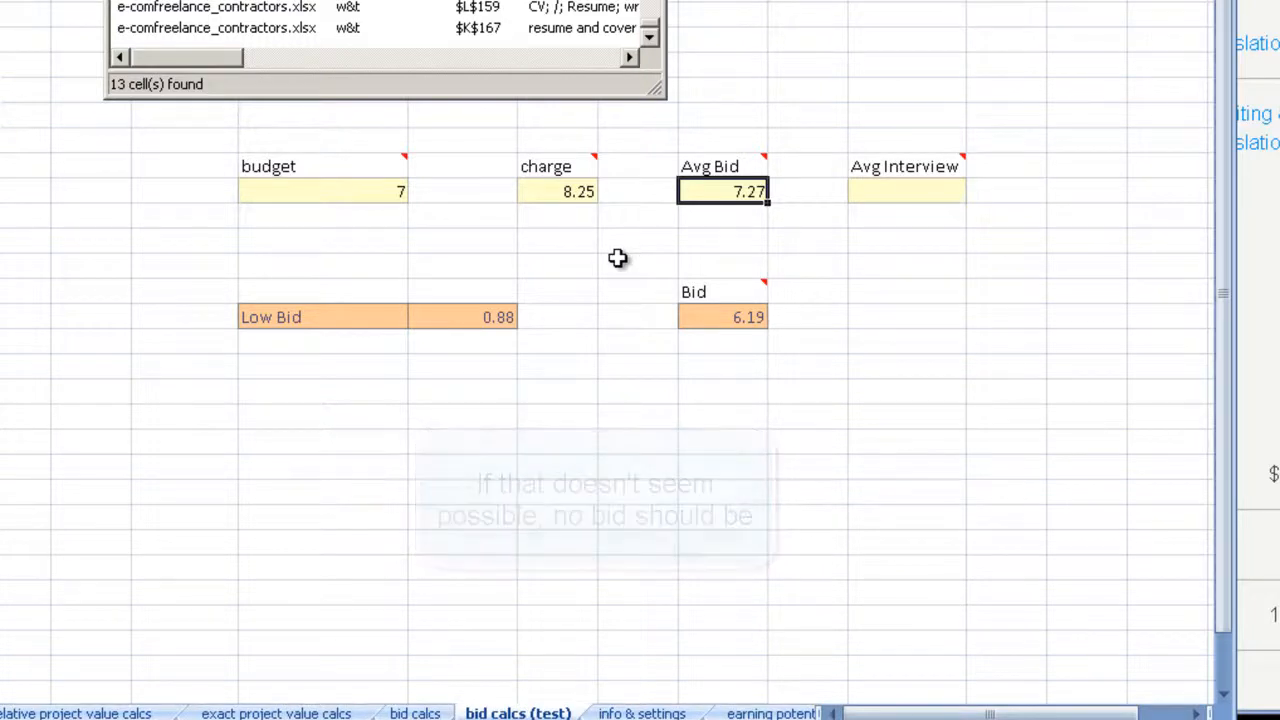
left_click(572, 193)
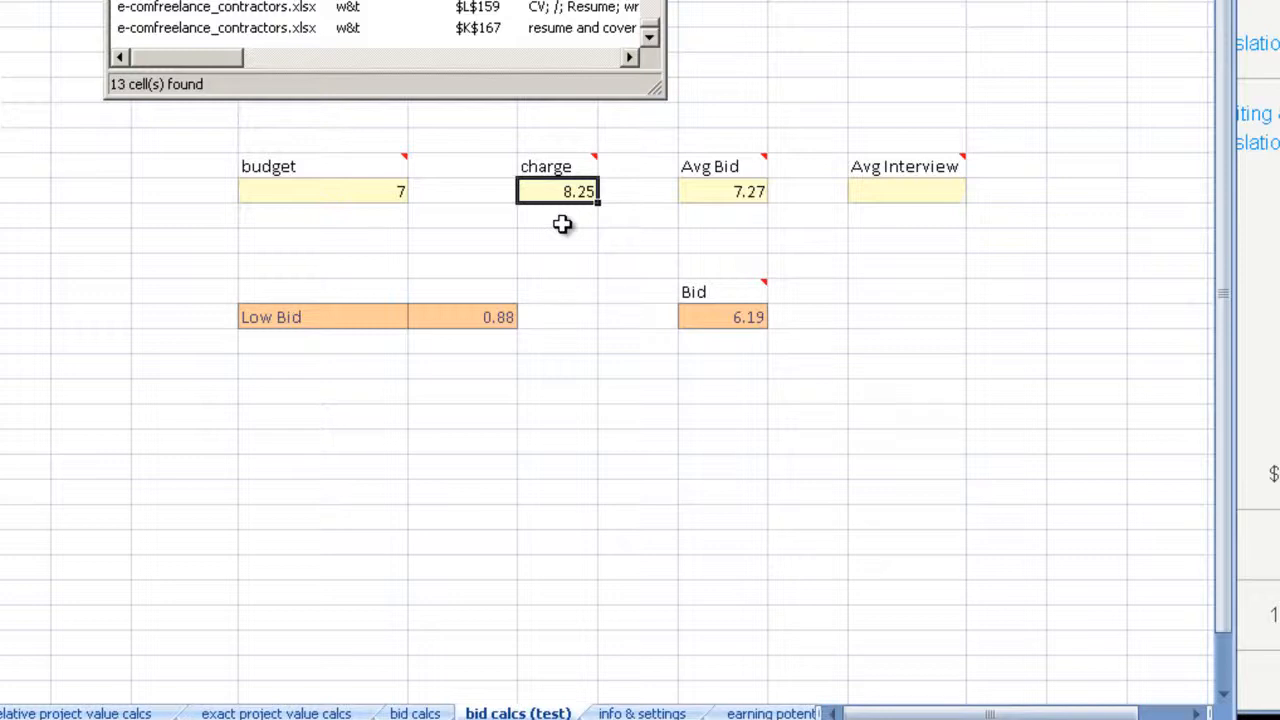
left_click(700, 193)
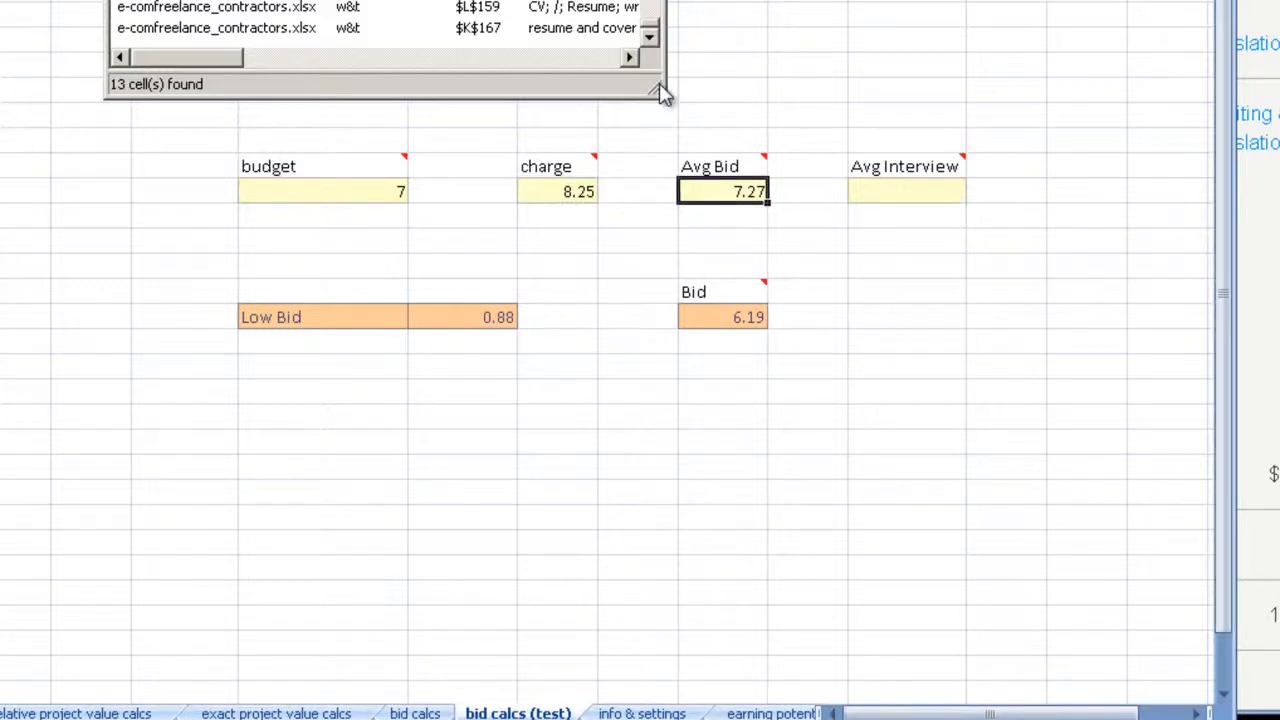
key("F2")
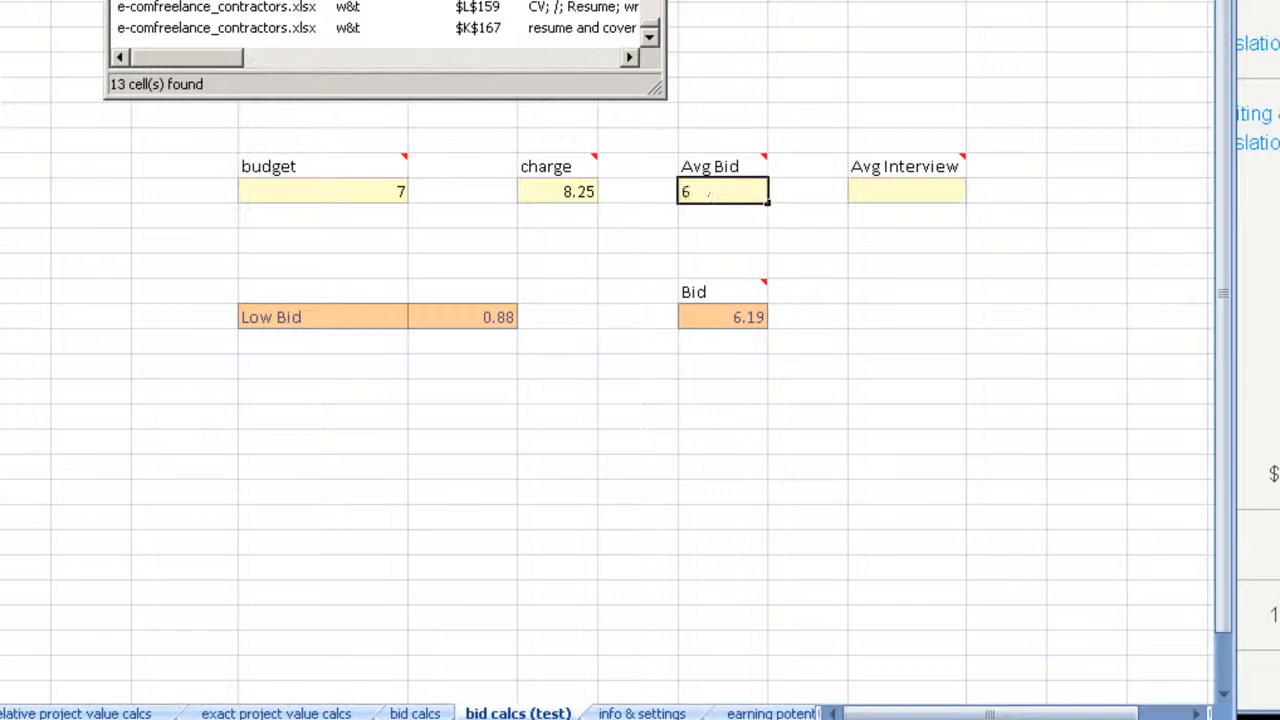
type("6")
key("Return")
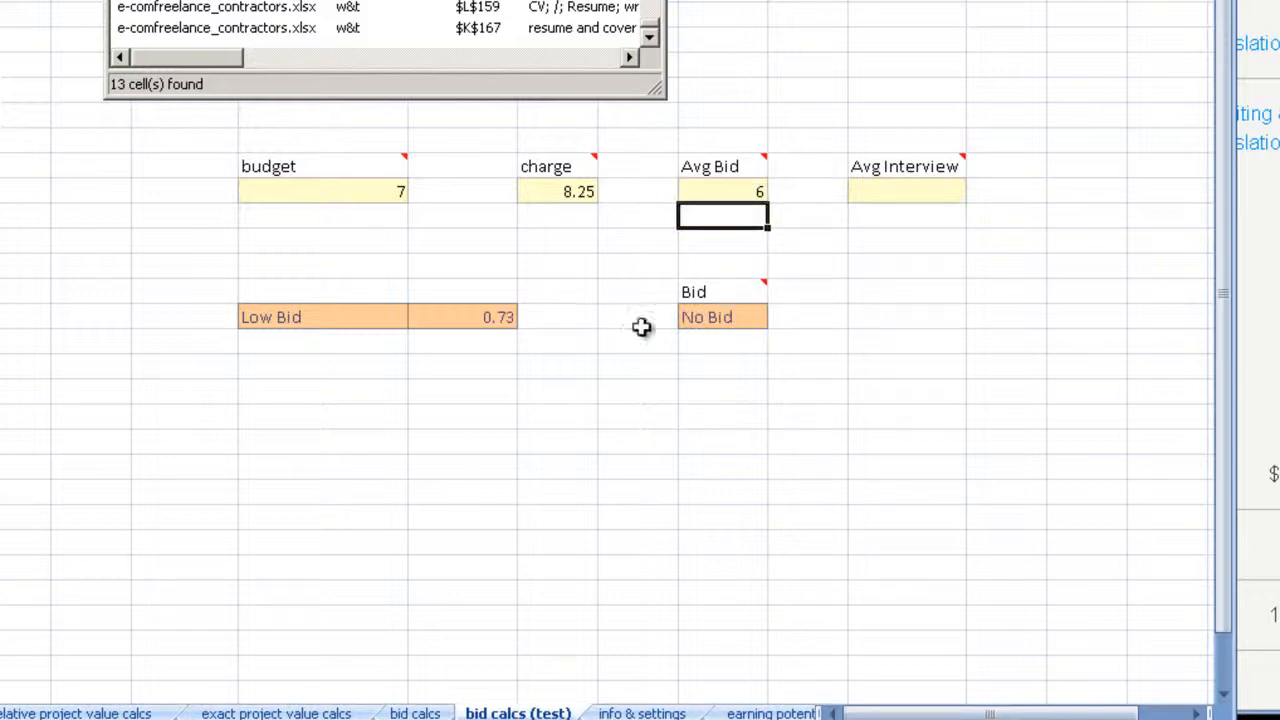
Step: Compare the charge with the Avg Bid, and enter 5 two cells below the charge value as a comparison figure
left_click(566, 193)
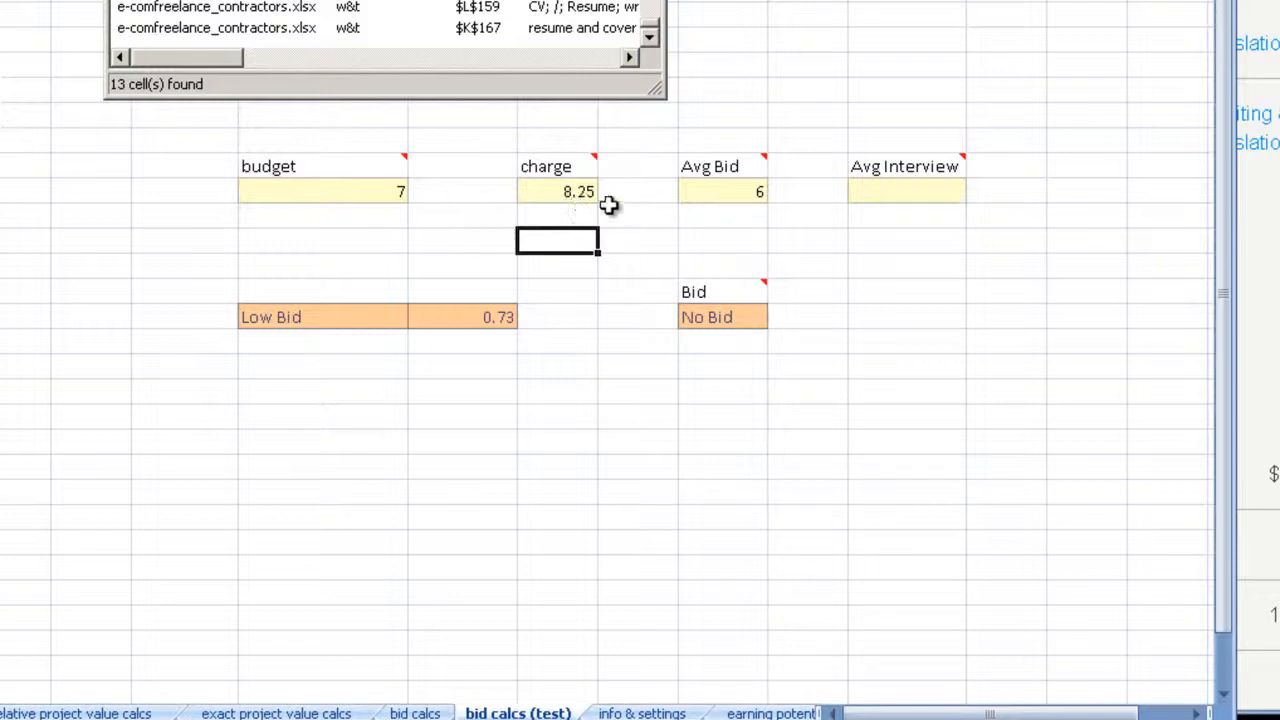
left_click(572, 191)
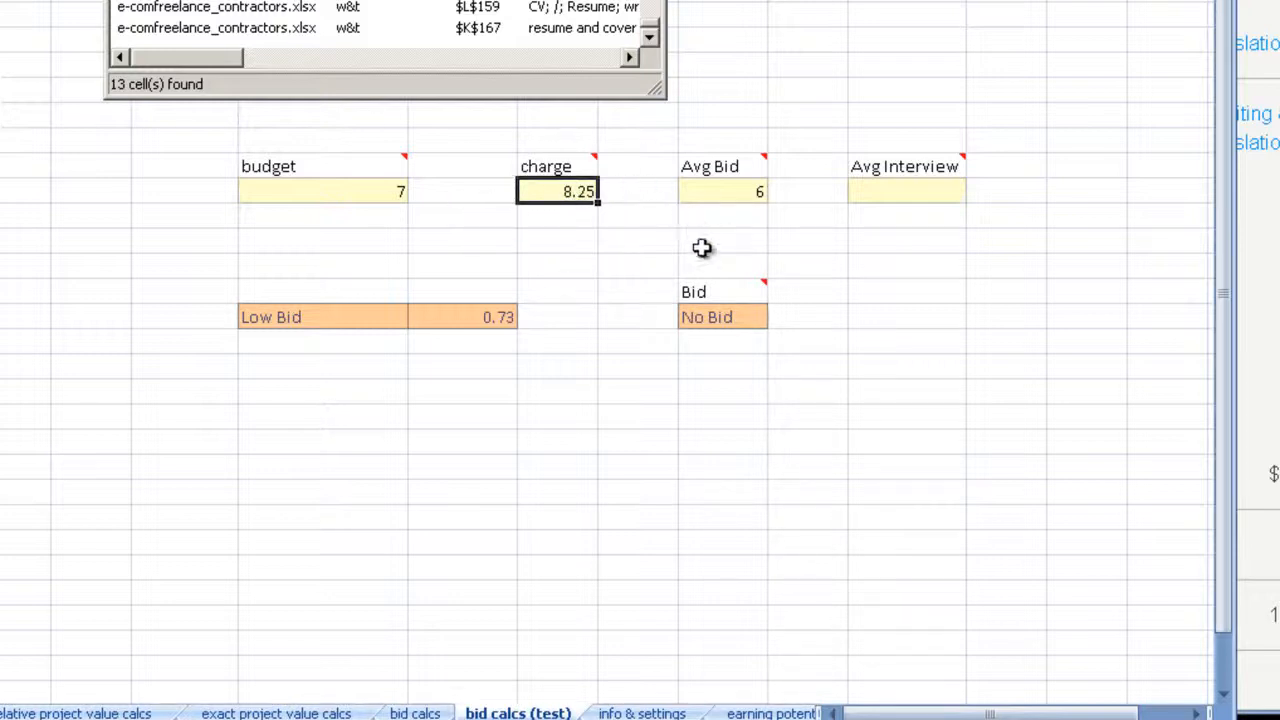
left_click(720, 193)
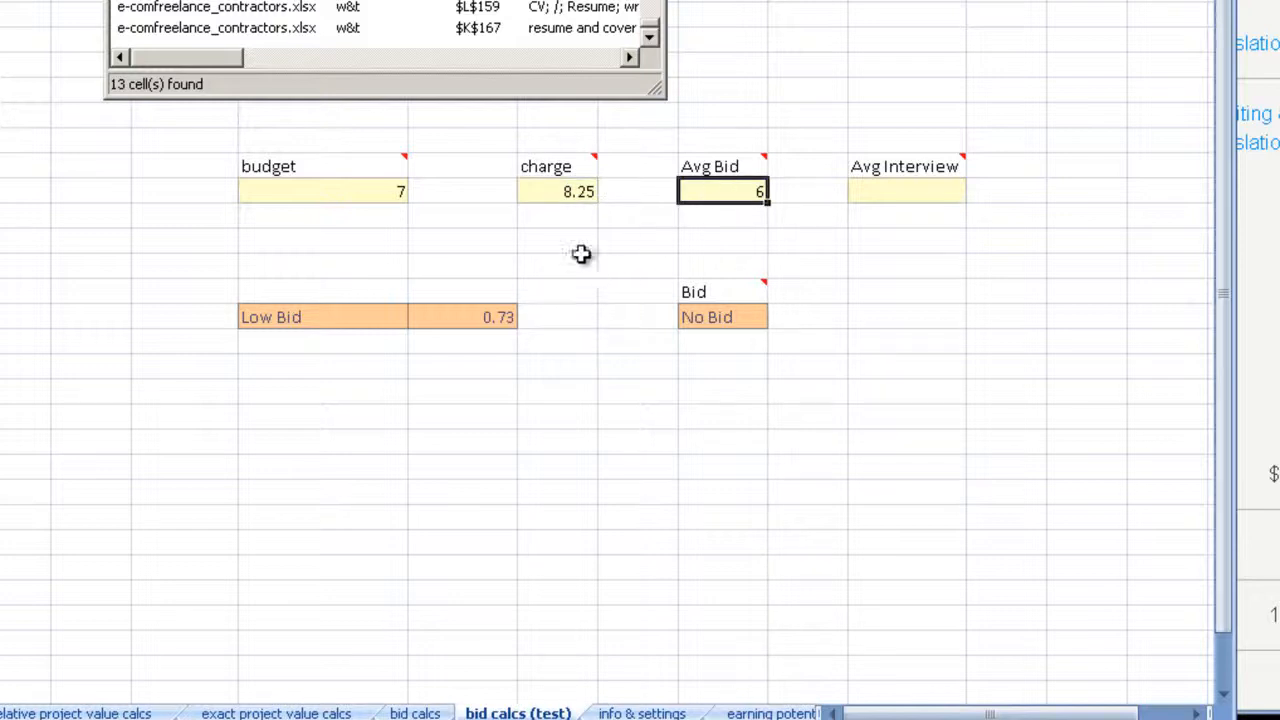
left_click(563, 191)
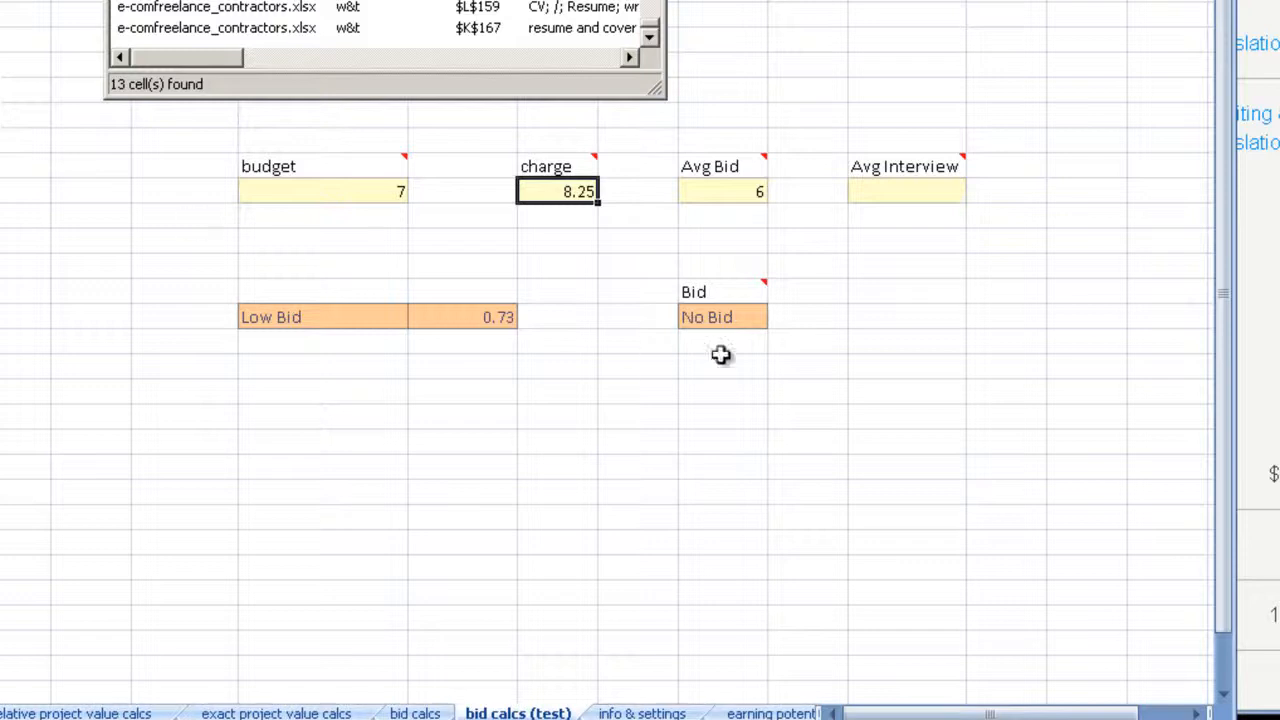
left_click(553, 242)
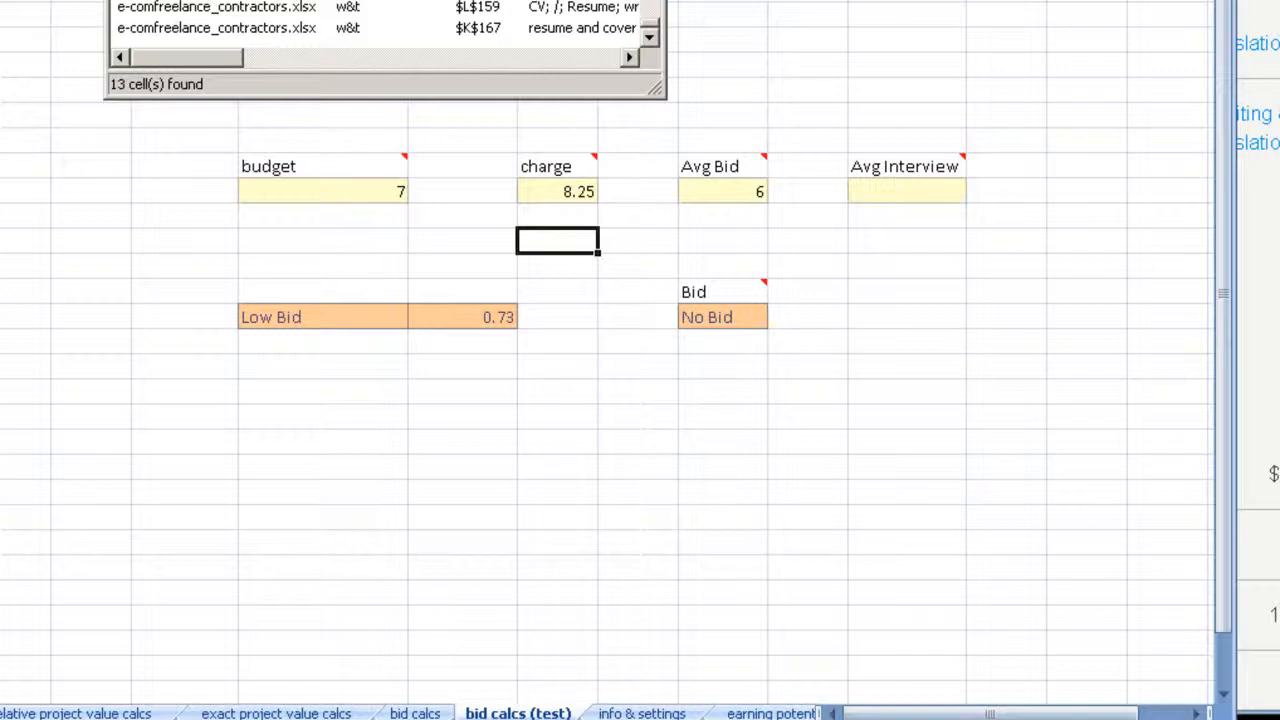
type("5")
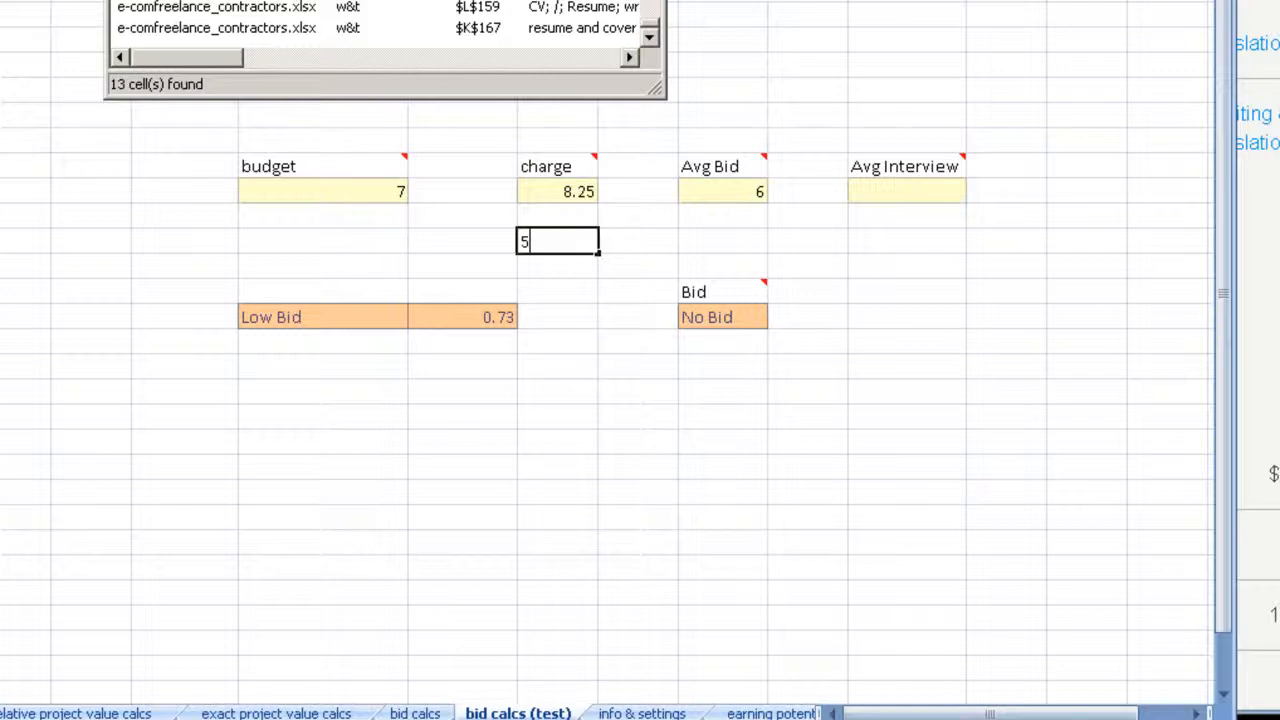
key("Return")
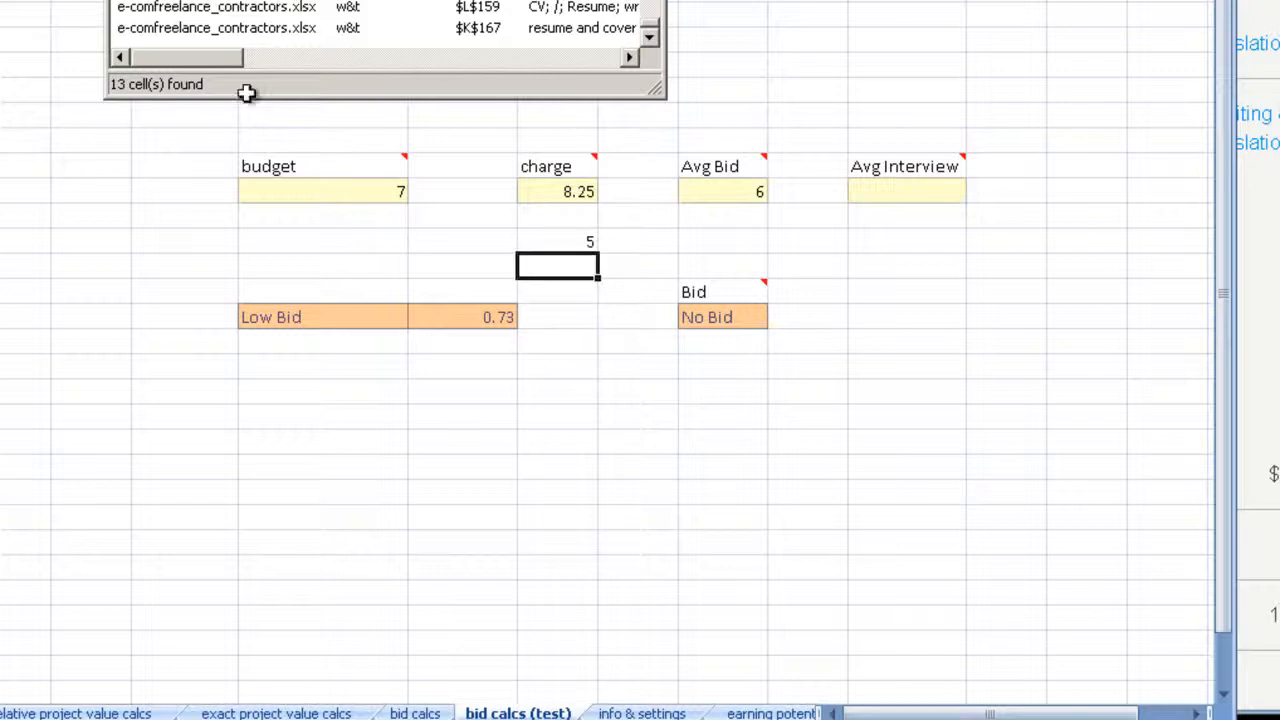
left_click(726, 198)
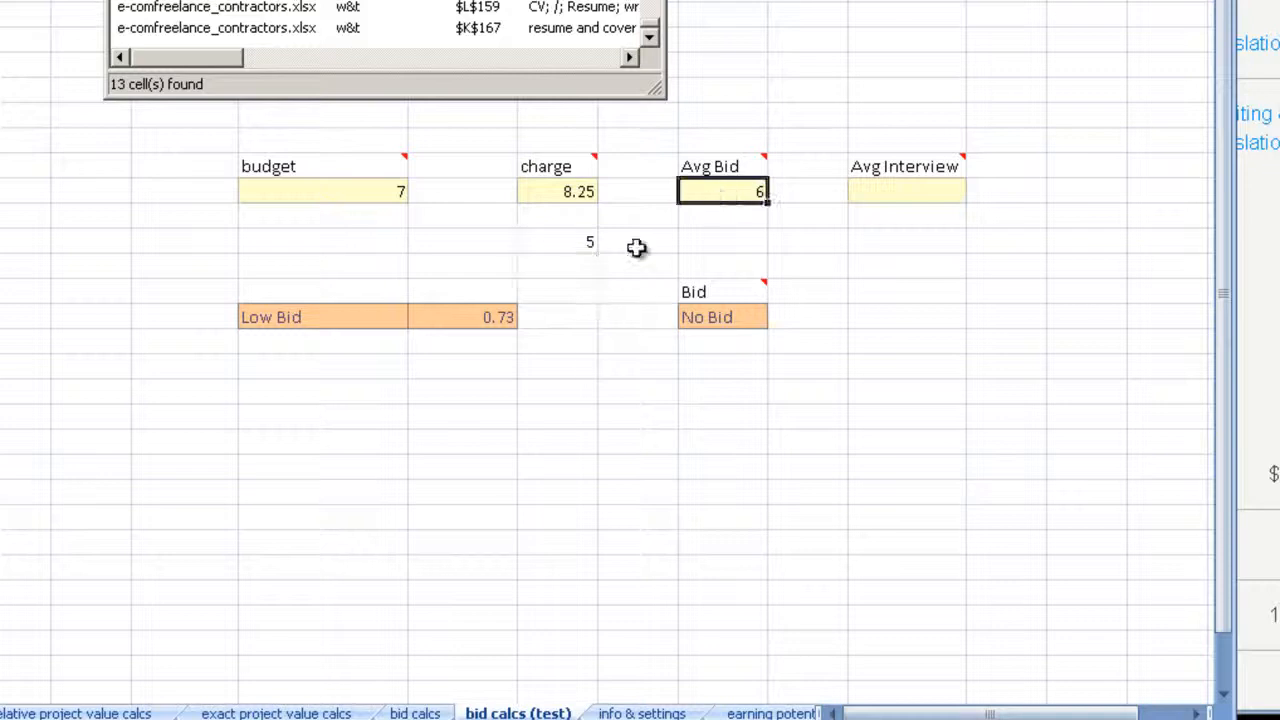
left_click(578, 245)
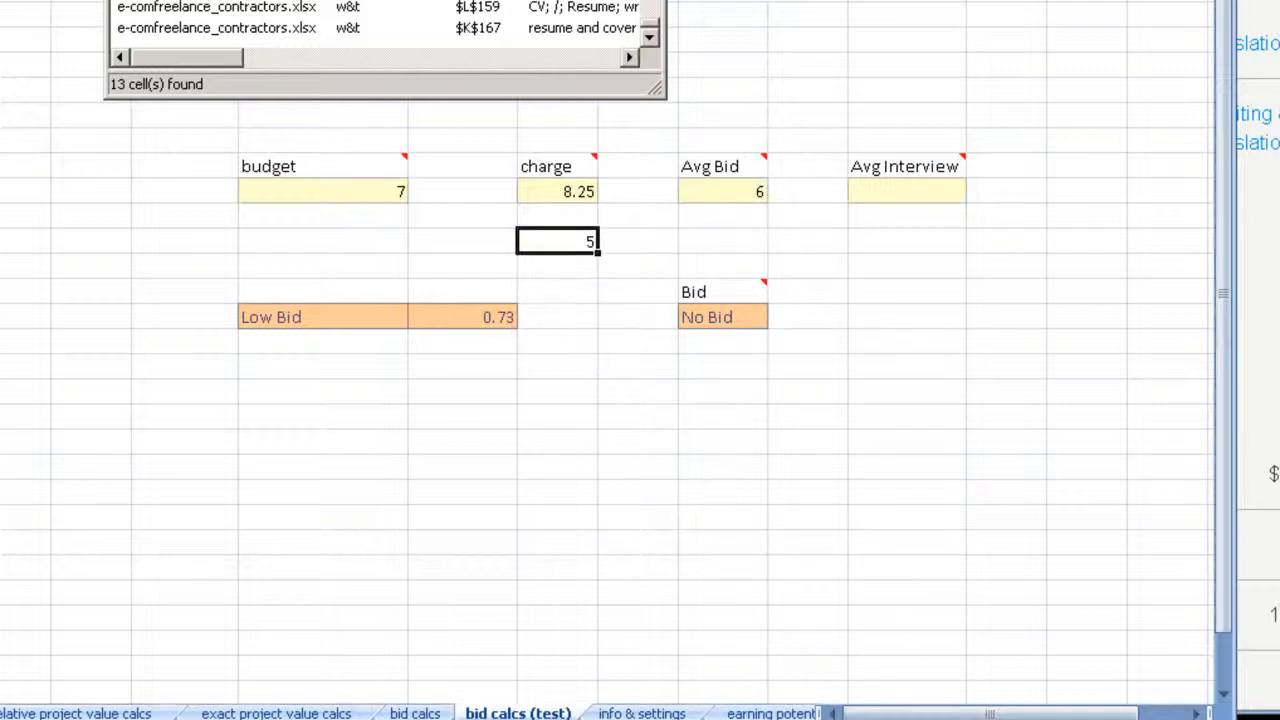